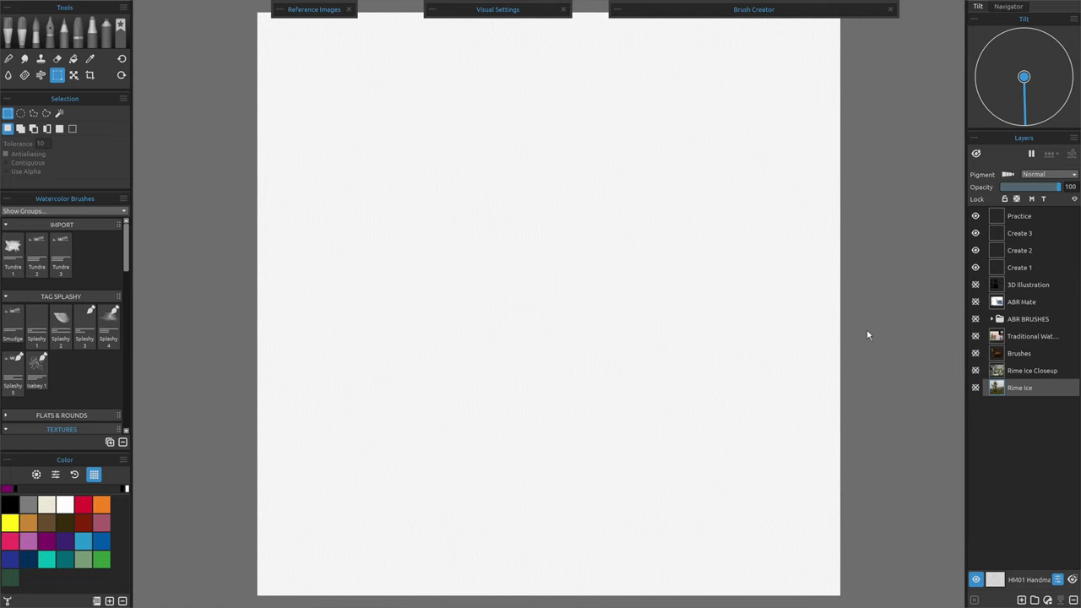
# Show the Rime Ice and Rime Ice Closeup reference photo layers one after the other, hiding each again after viewing
pyautogui.click(976, 388)
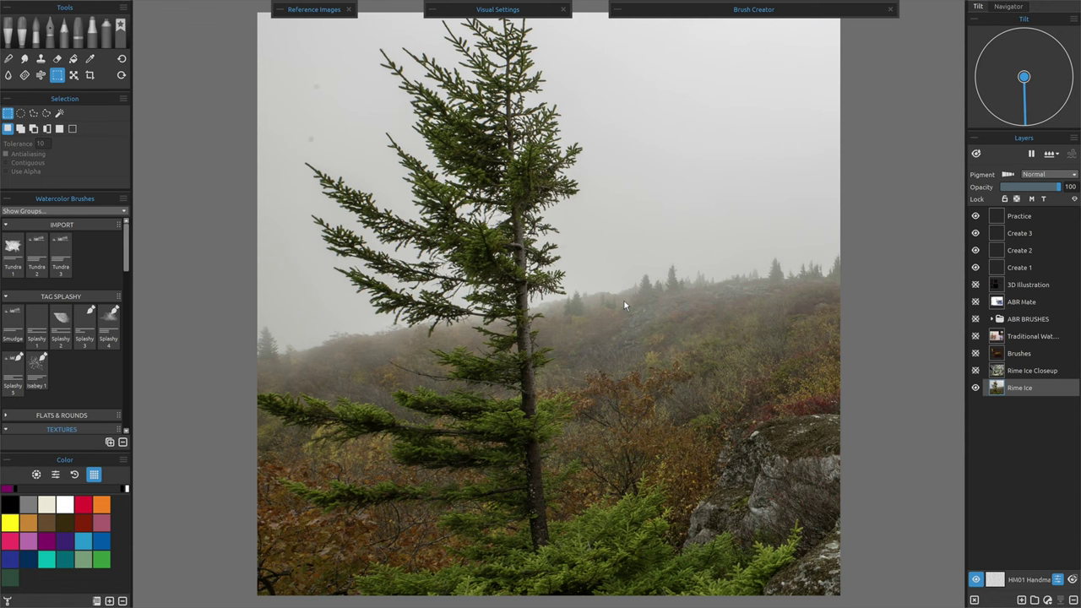
pyautogui.click(976, 388)
pyautogui.click(976, 370)
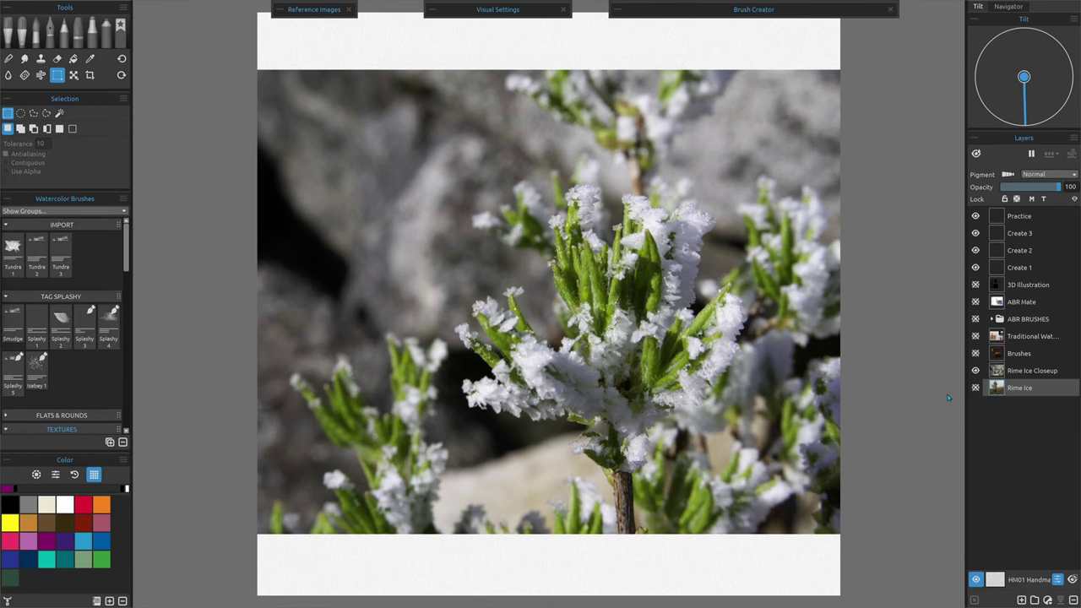
pyautogui.click(975, 370)
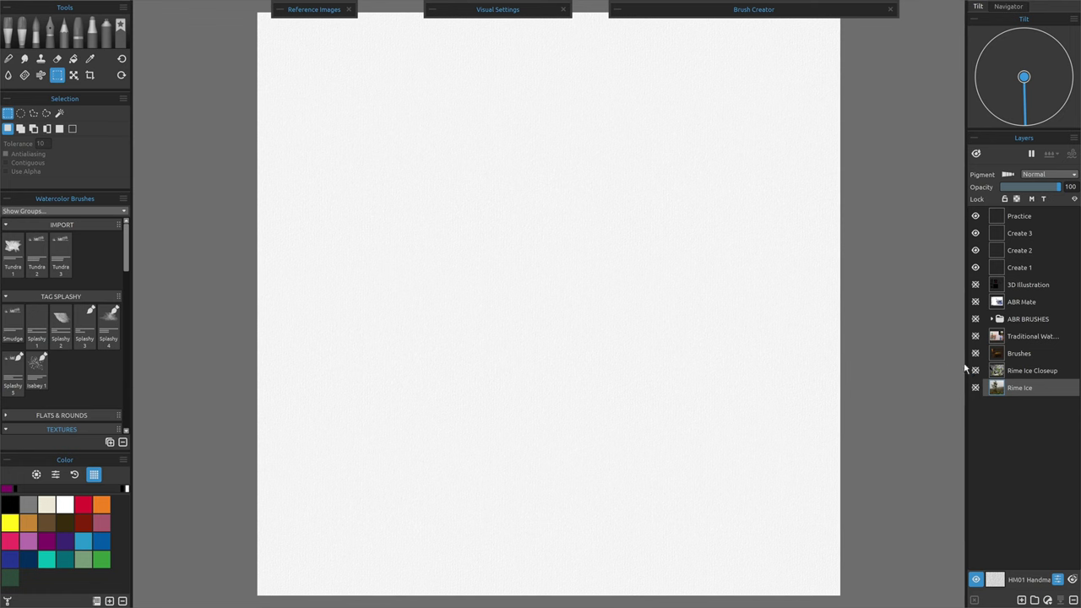
# View the Brushes layer and the traditional watercolor painting layer in turn, hiding each one again
pyautogui.click(975, 353)
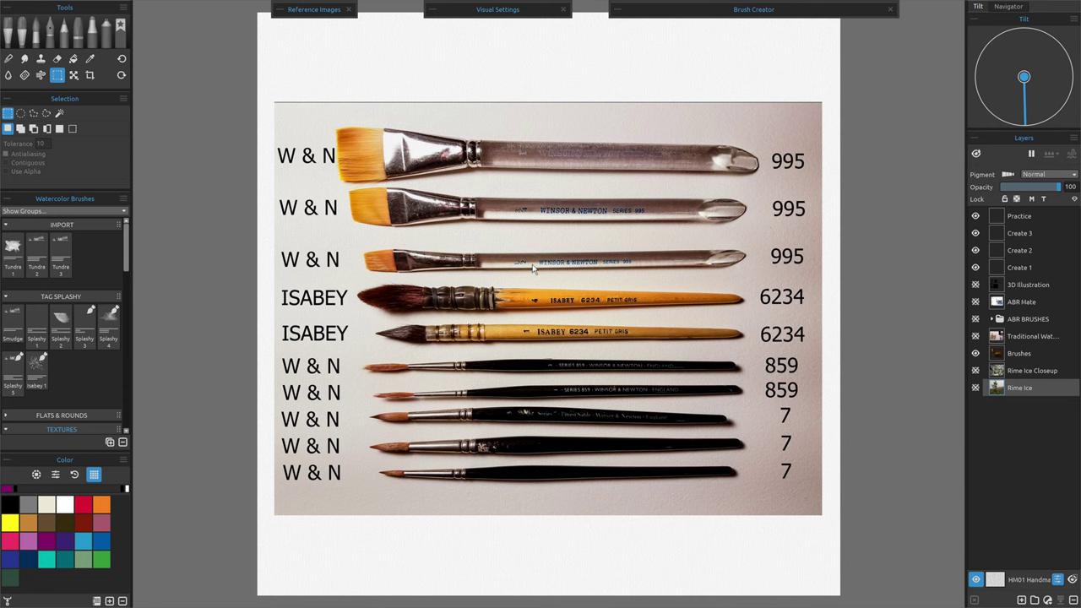
pyautogui.click(1019, 353)
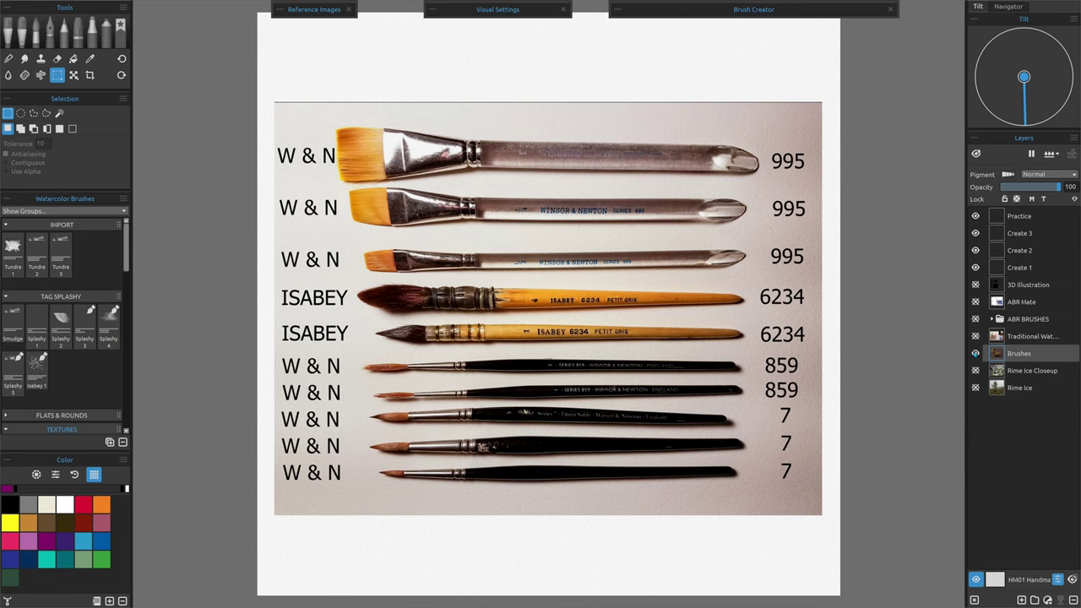
pyautogui.click(975, 353)
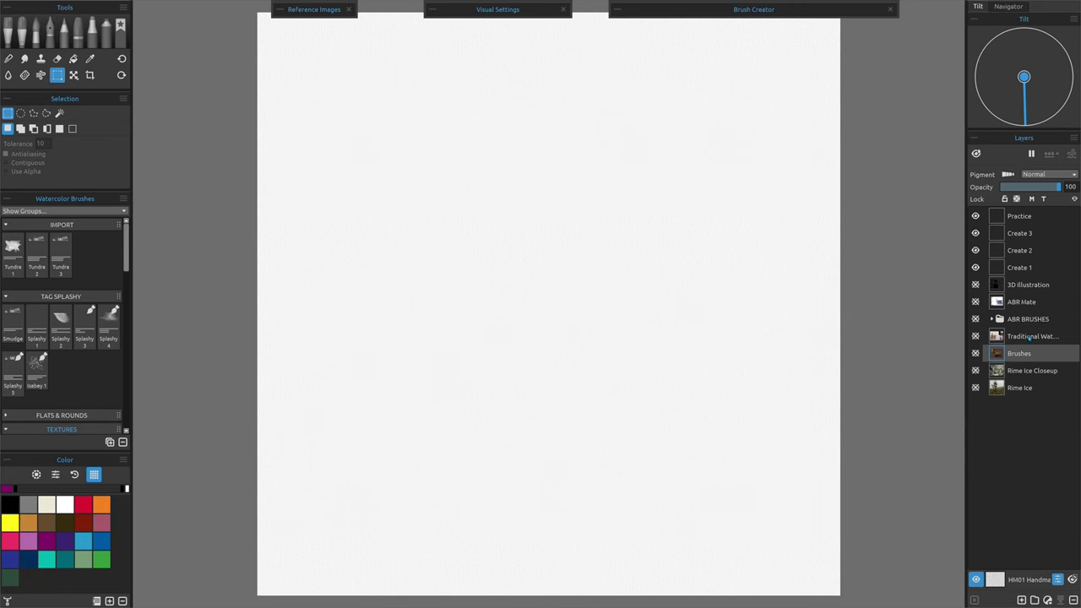
pyautogui.click(976, 336)
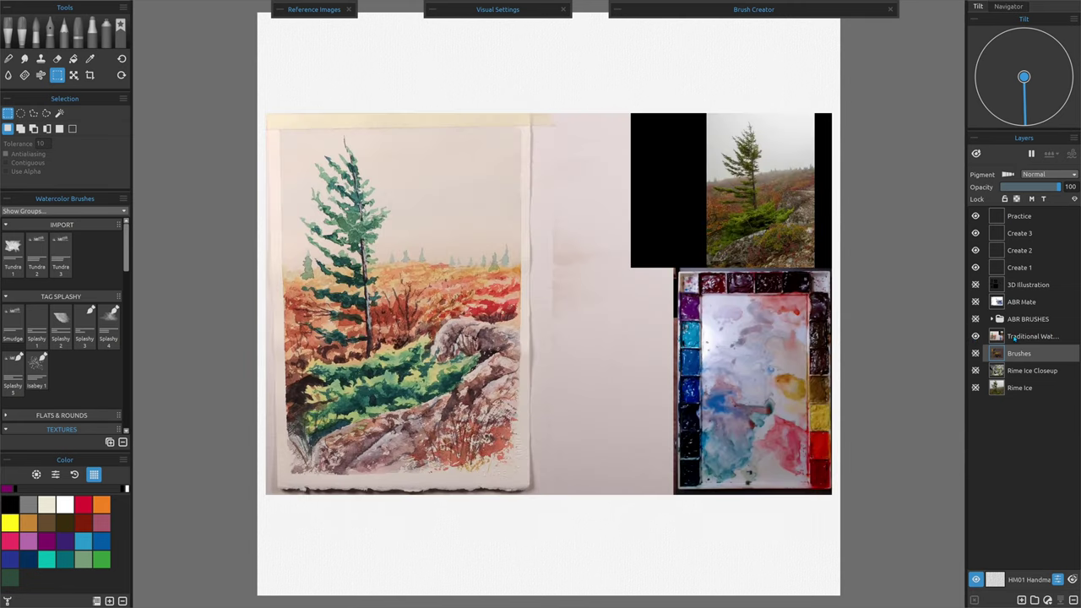
pyautogui.scroll(3, 191, 365)
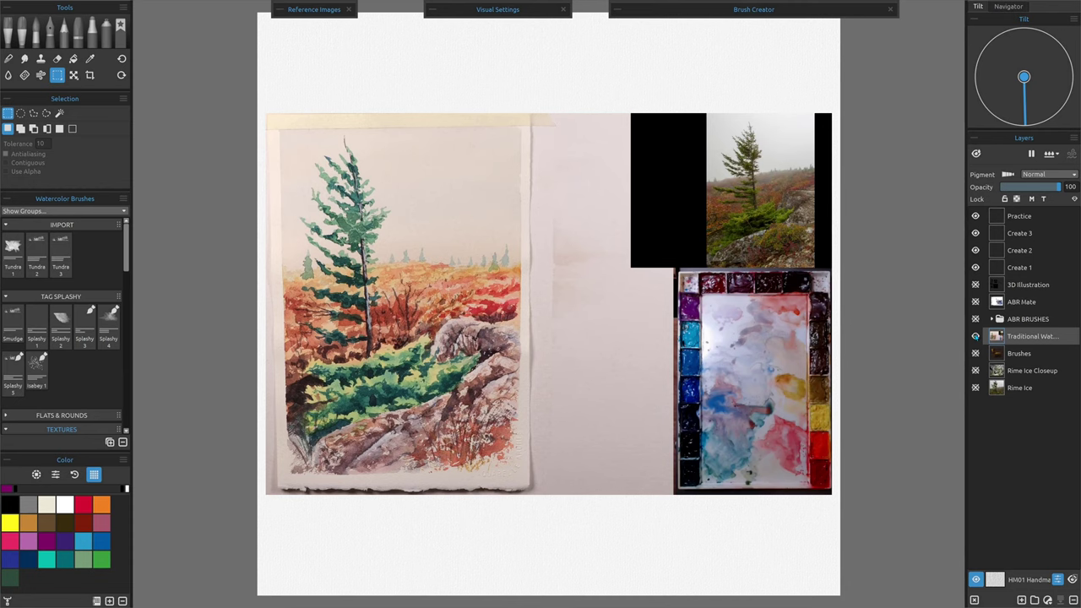
pyautogui.click(975, 336)
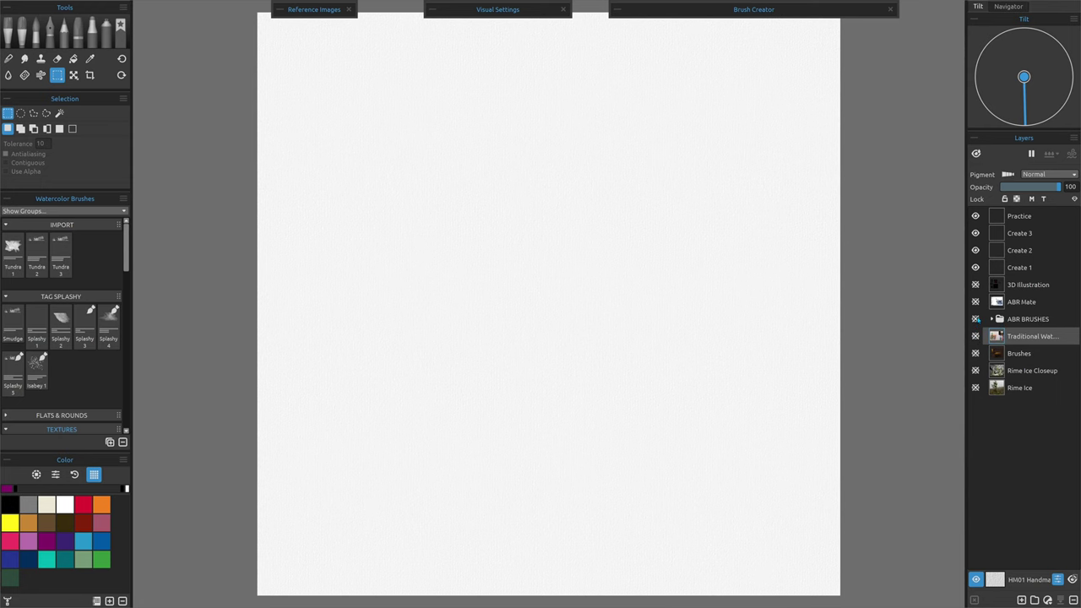
# Show and expand the ABR BRUSHES group, select its Splashy 1 layer, and briefly view the Brush Creator's shape and grain settings
pyautogui.click(975, 319)
pyautogui.click(993, 319)
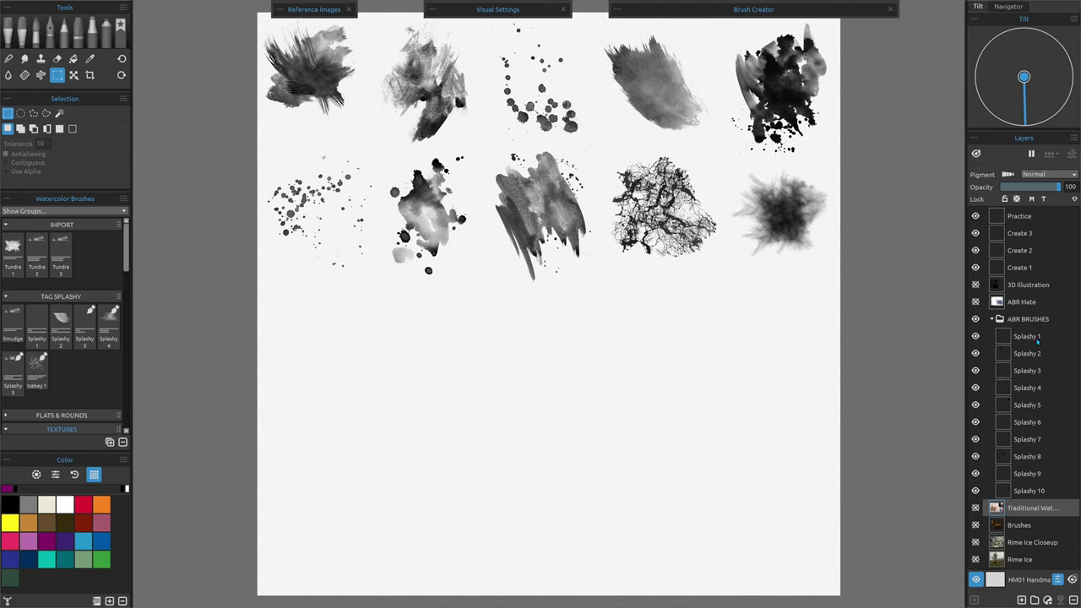
pyautogui.click(1030, 337)
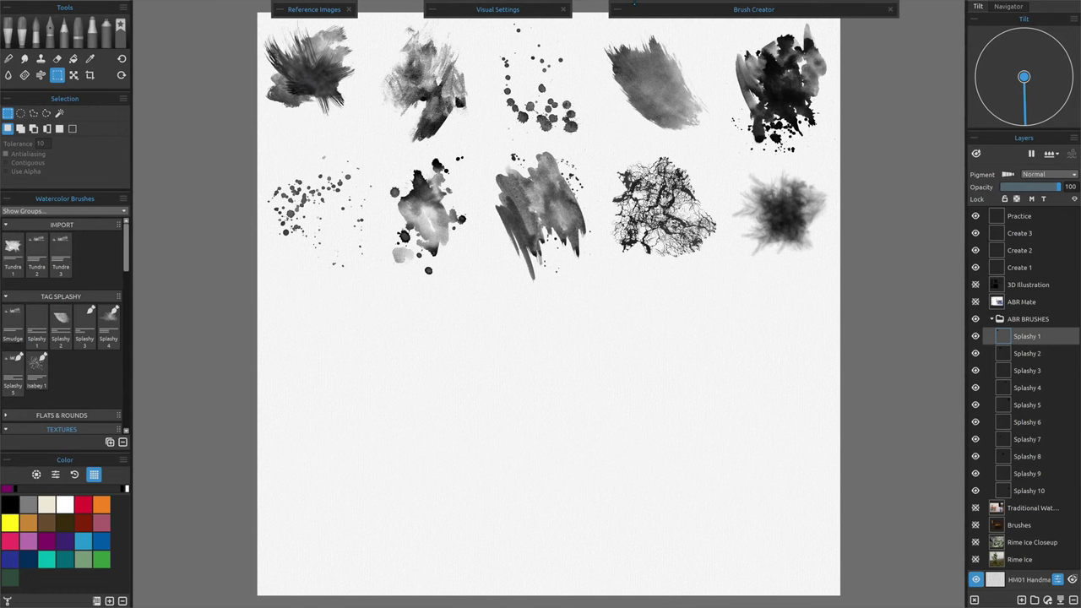
pyautogui.click(617, 10)
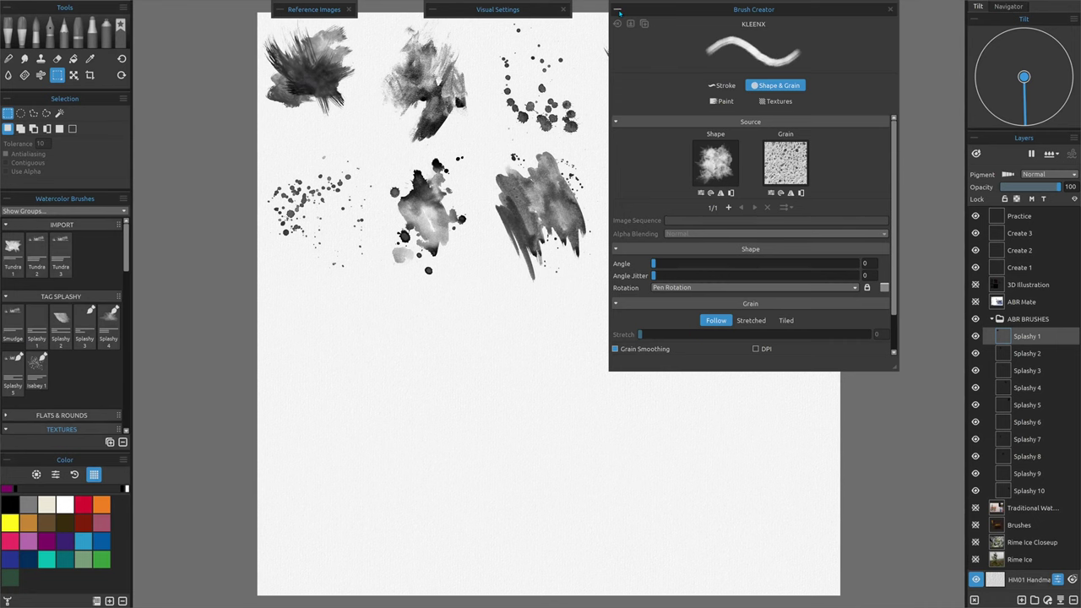
pyautogui.click(618, 10)
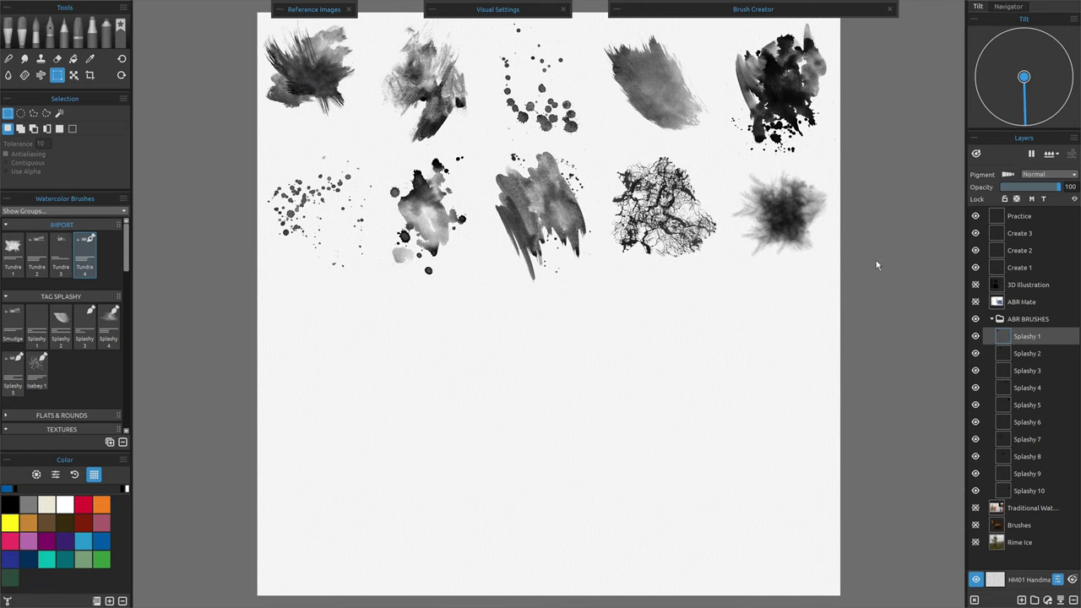
# Hide the ABR BRUSHES group and view the ABR Mate and 3D Illustration layers in turn, hiding each again
pyautogui.click(976, 319)
pyautogui.click(975, 301)
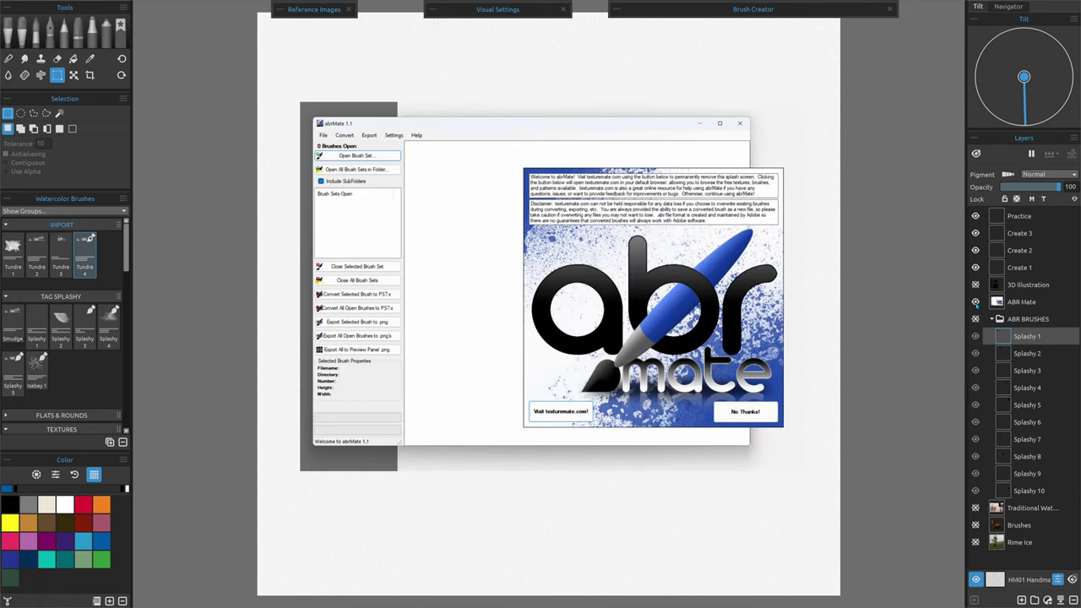
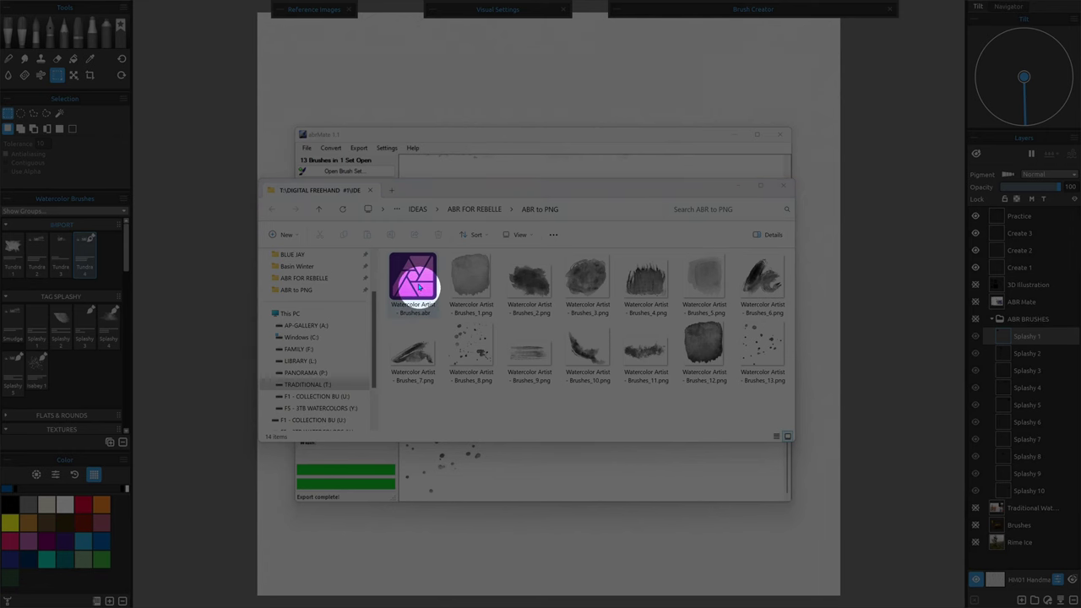
pyautogui.click(414, 281)
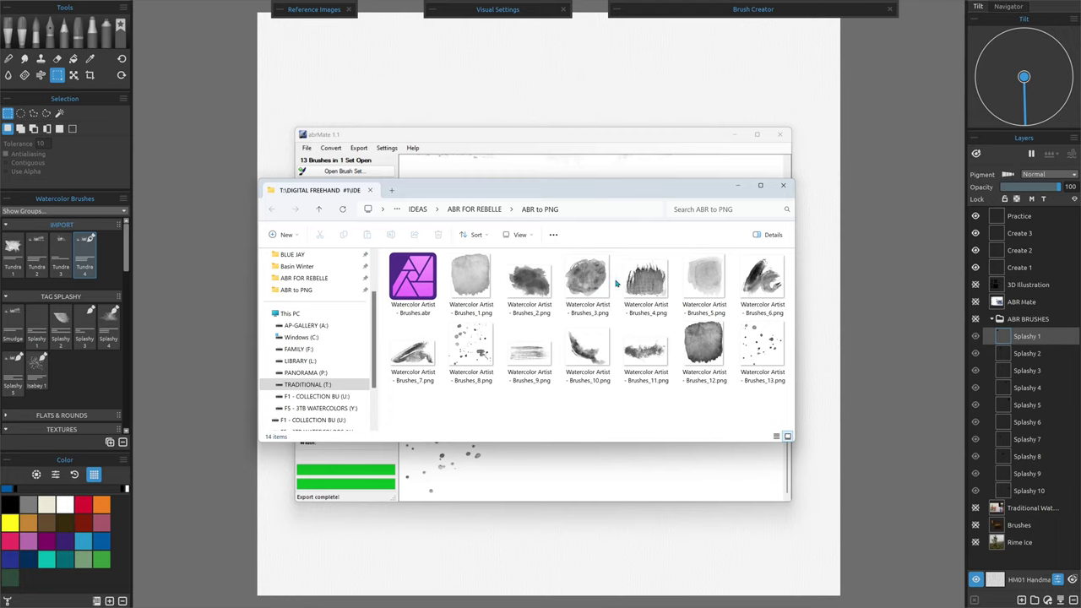
pyautogui.click(898, 212)
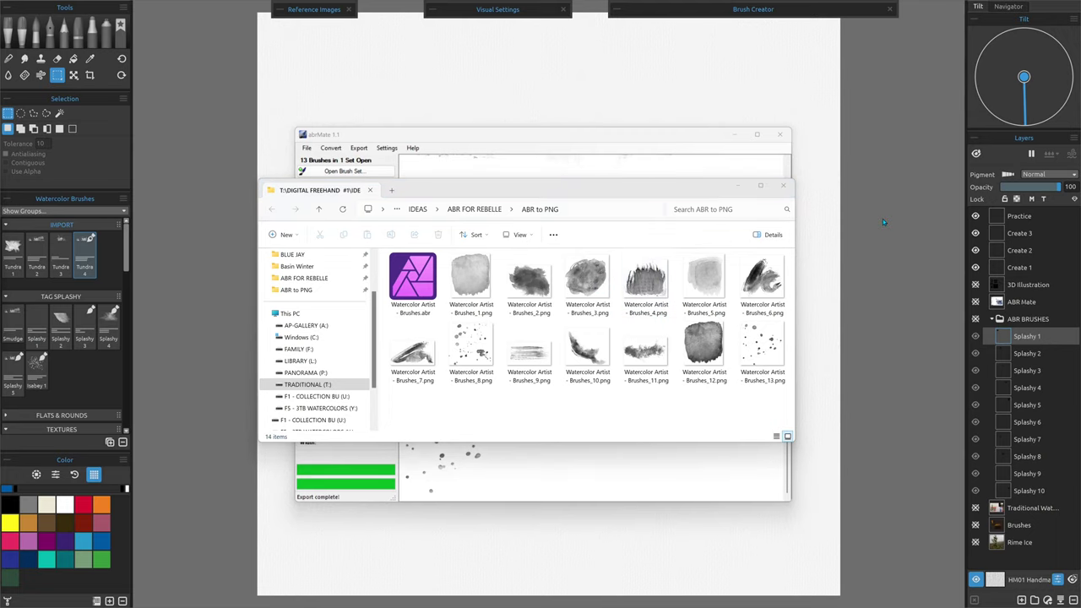
pyautogui.click(881, 232)
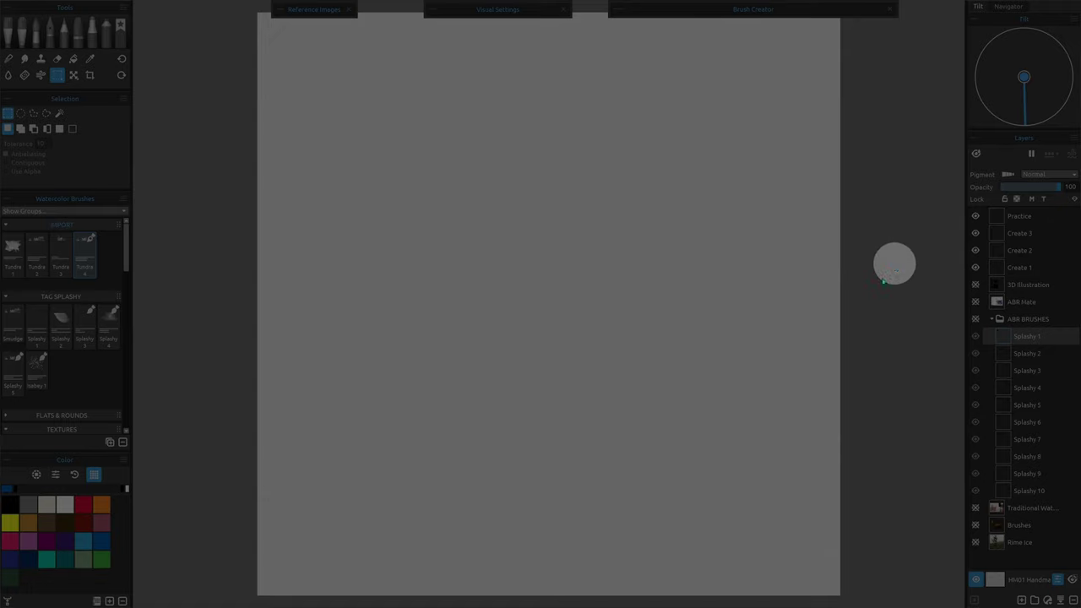
pyautogui.click(975, 285)
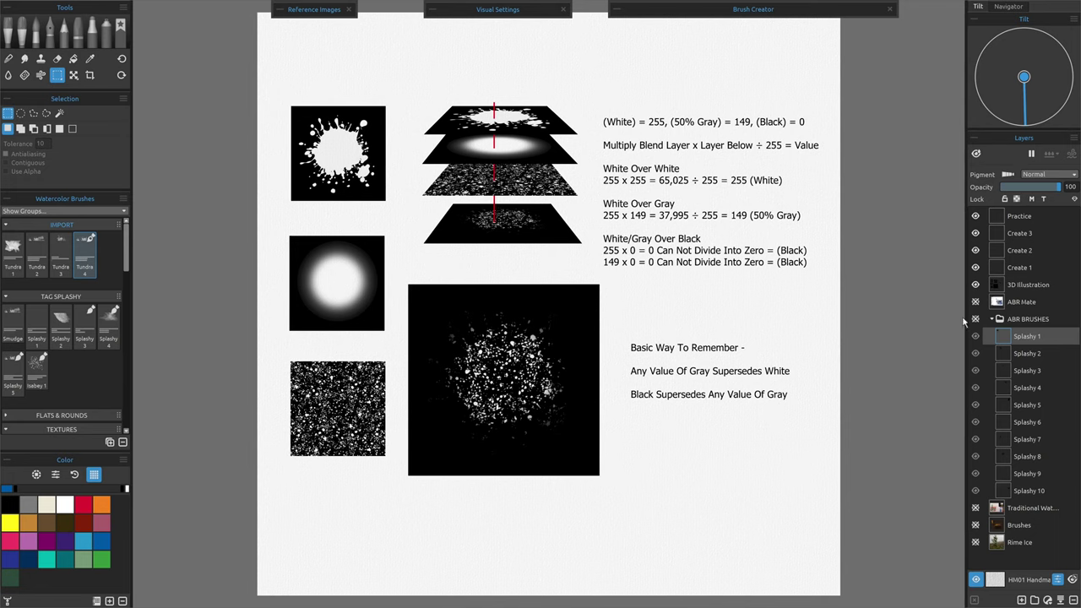
pyautogui.click(976, 285)
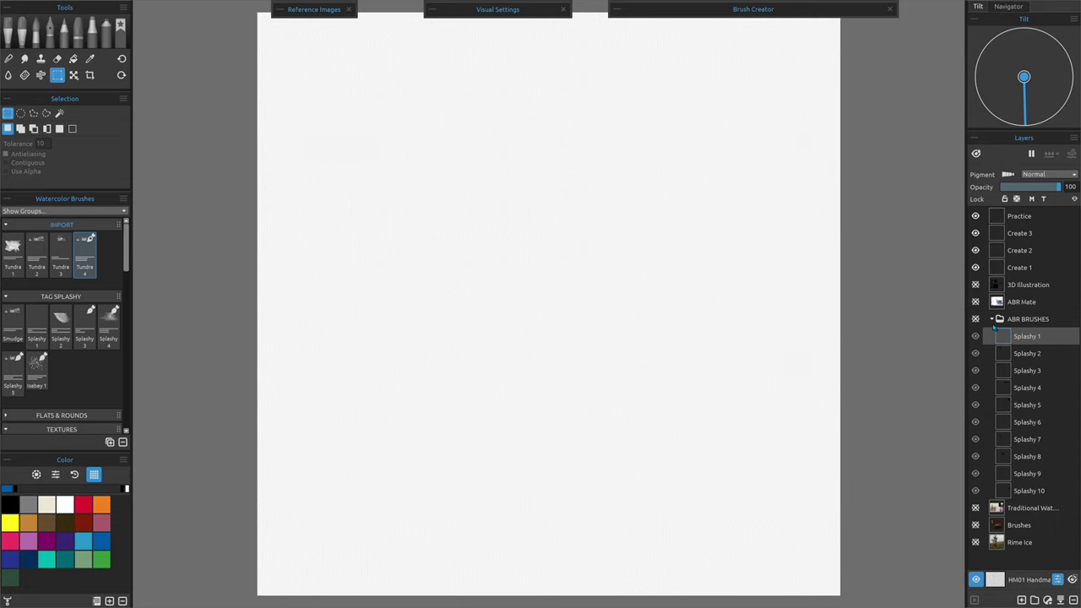
# Make Create 1 the active layer and show the ABR BRUSHES group with its splash layers expanded
pyautogui.click(992, 320)
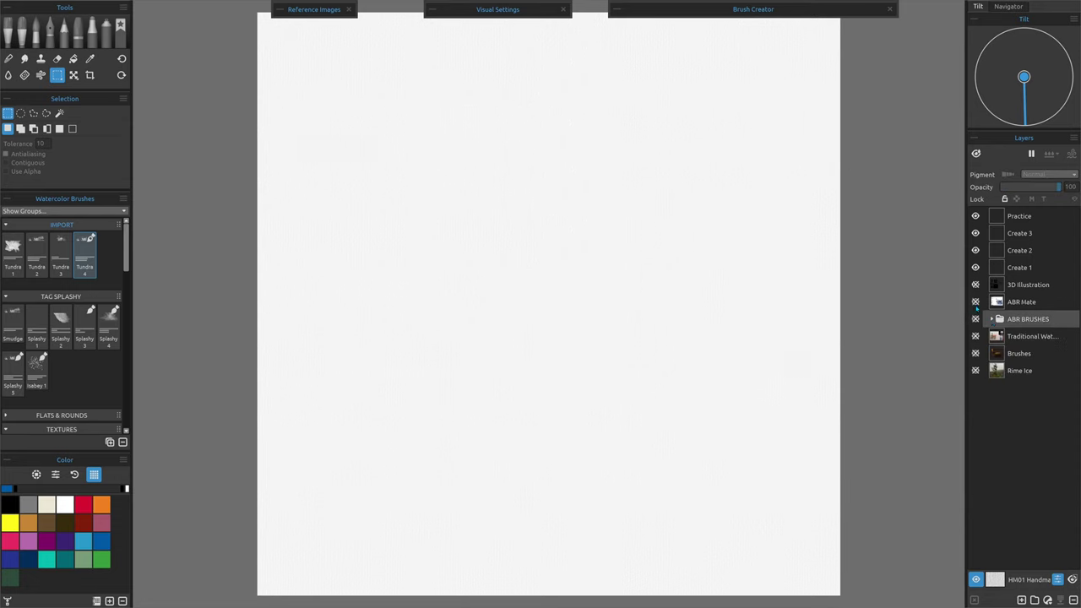
pyautogui.click(1020, 268)
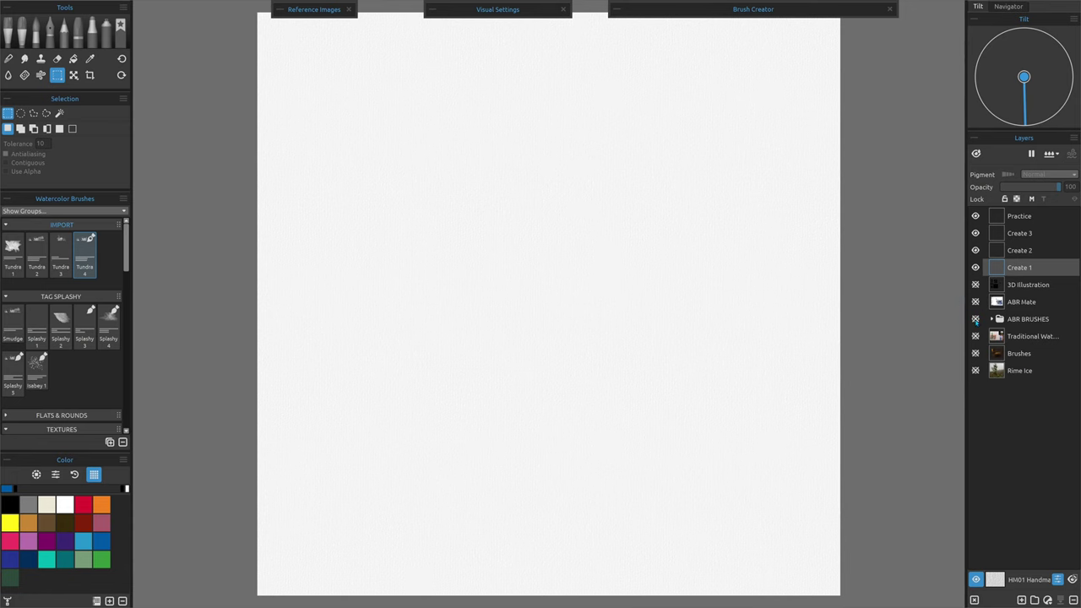
pyautogui.click(976, 319)
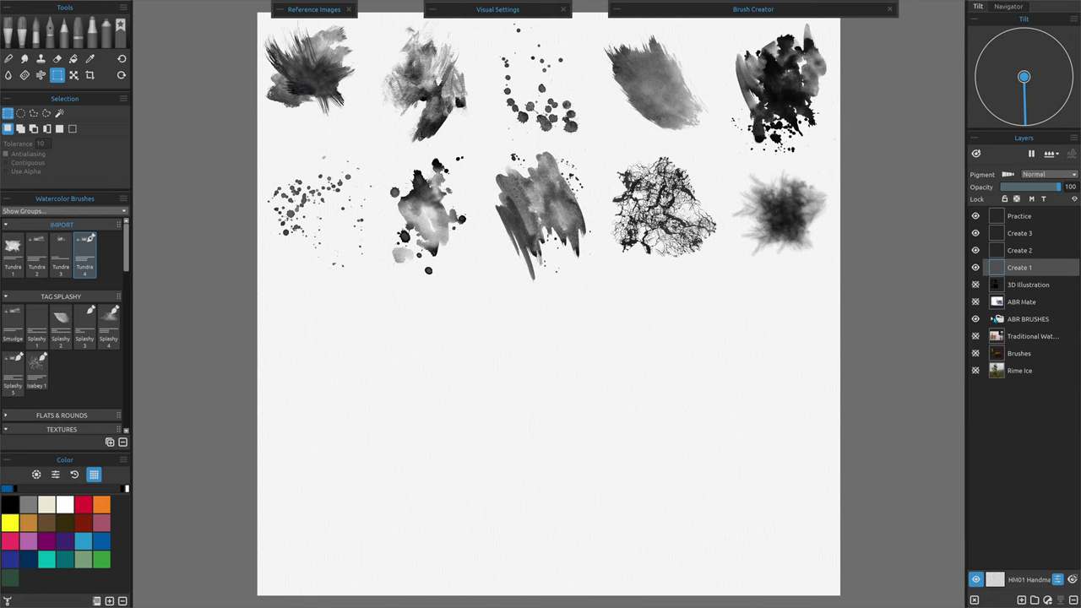
pyautogui.click(995, 319)
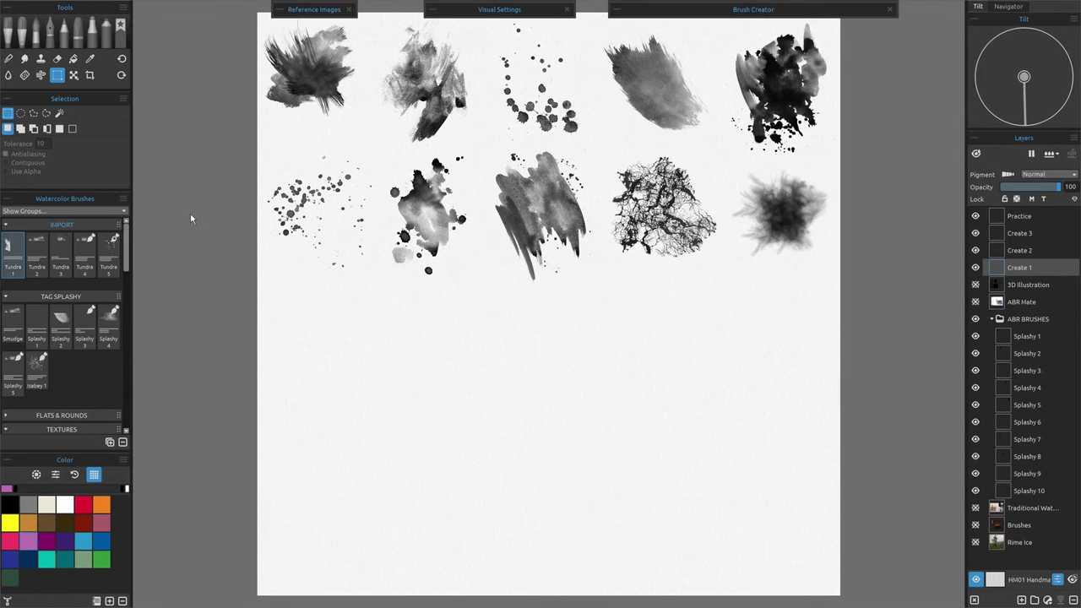
# Examine the watercolor behavior and canvas visibility options in the Visual Settings, and collapse them again
pyautogui.moveTo(429, 2)
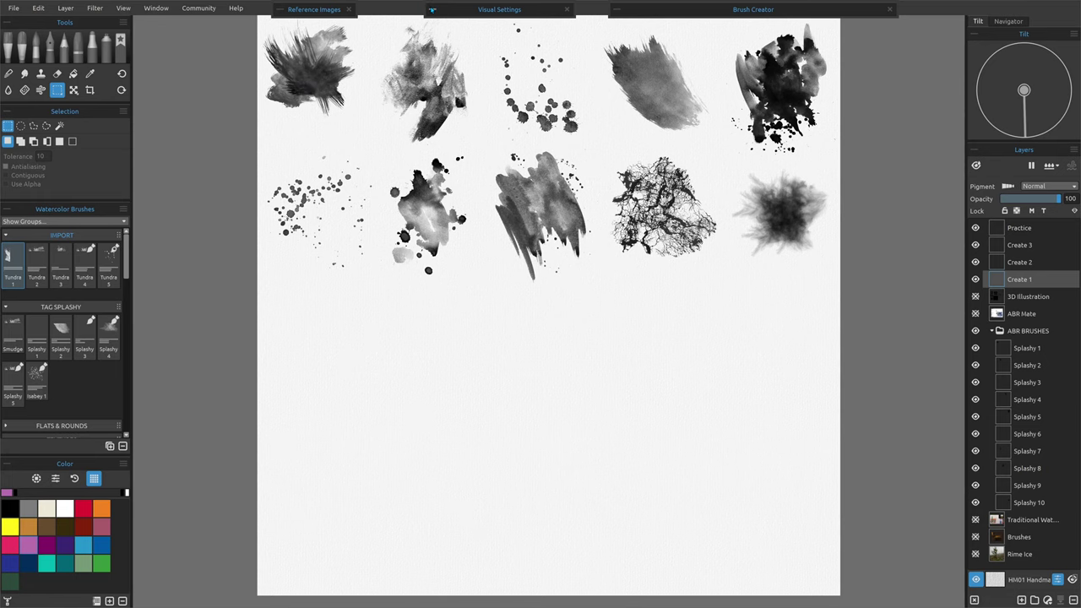
pyautogui.click(432, 10)
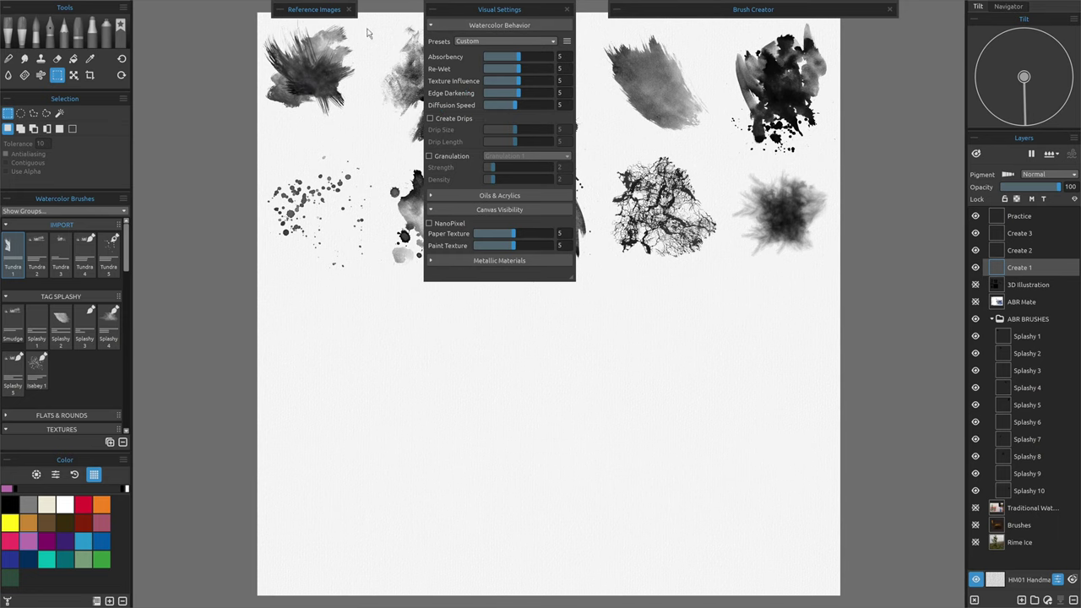
pyautogui.click(167, 7)
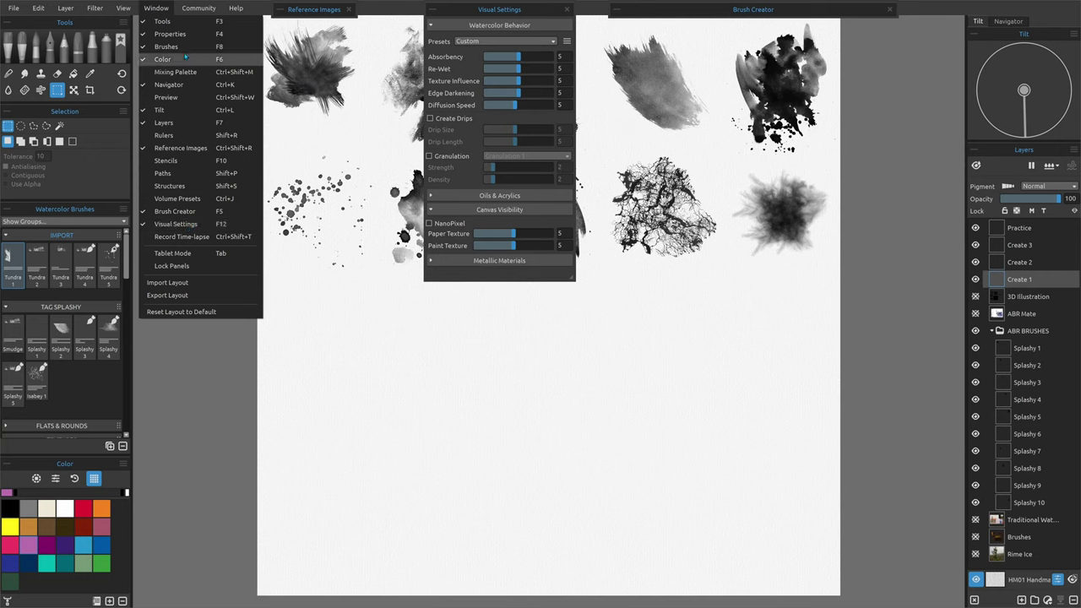
pyautogui.click(514, 10)
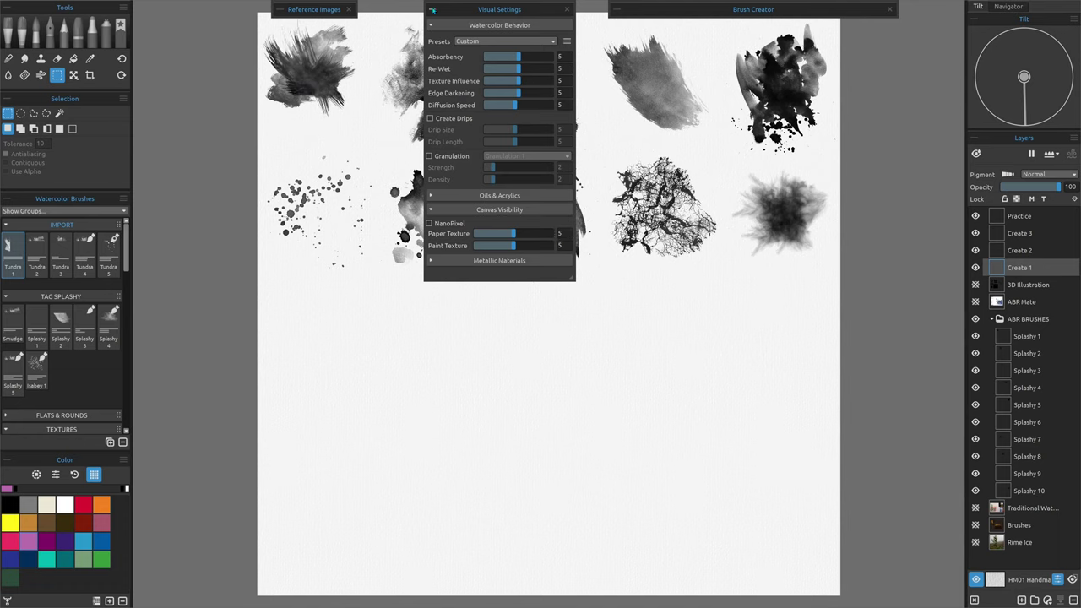
pyautogui.click(431, 9)
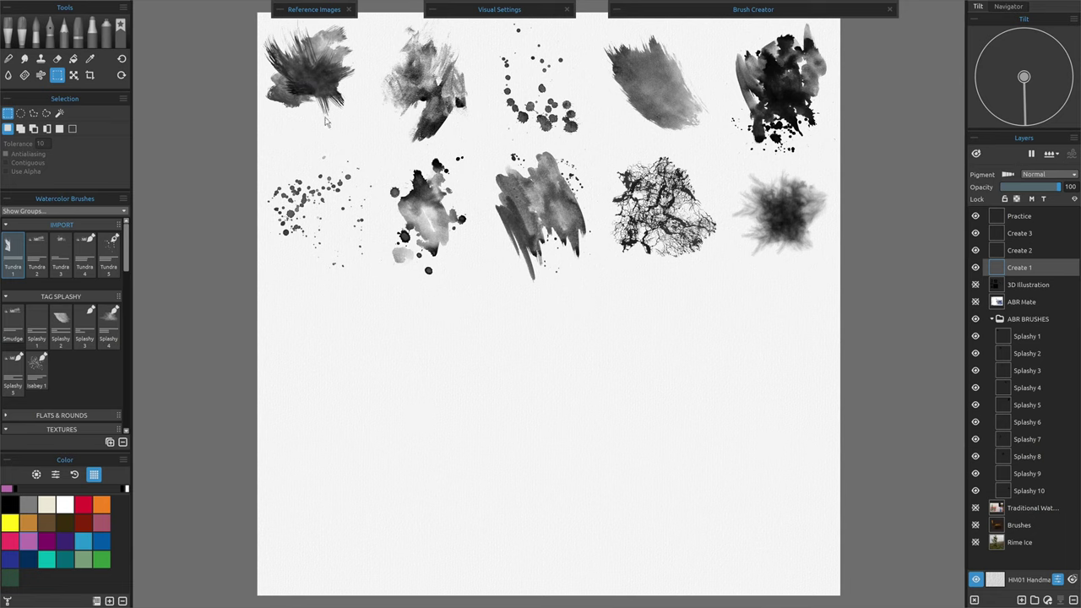
# Choose the Tundra 4 watercolor brush from the IMPORT group and open the Image Library for its grain image
pyautogui.click(36, 38)
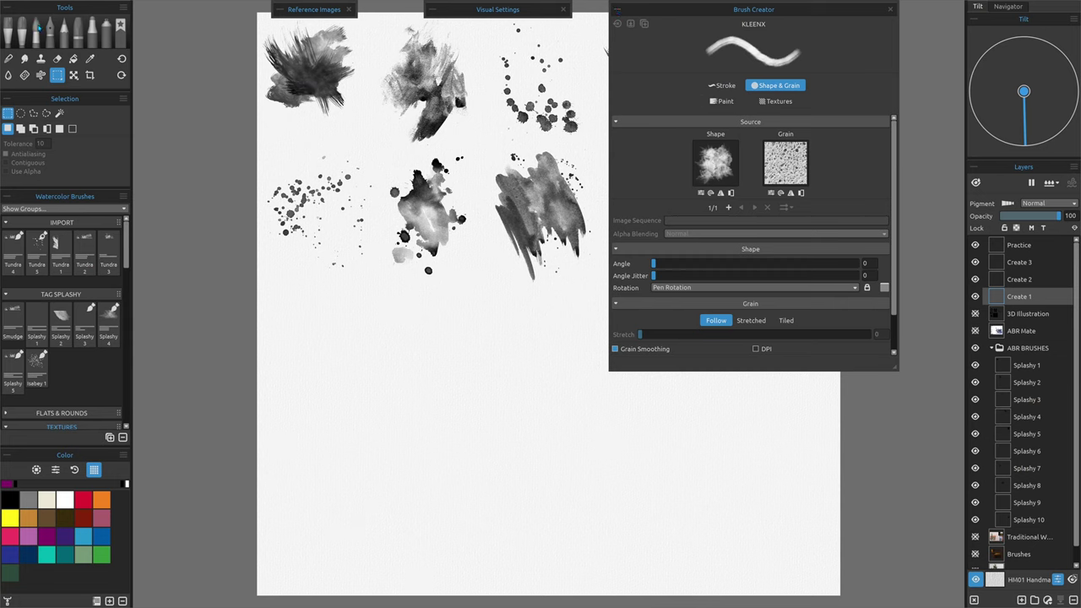
pyautogui.click(38, 28)
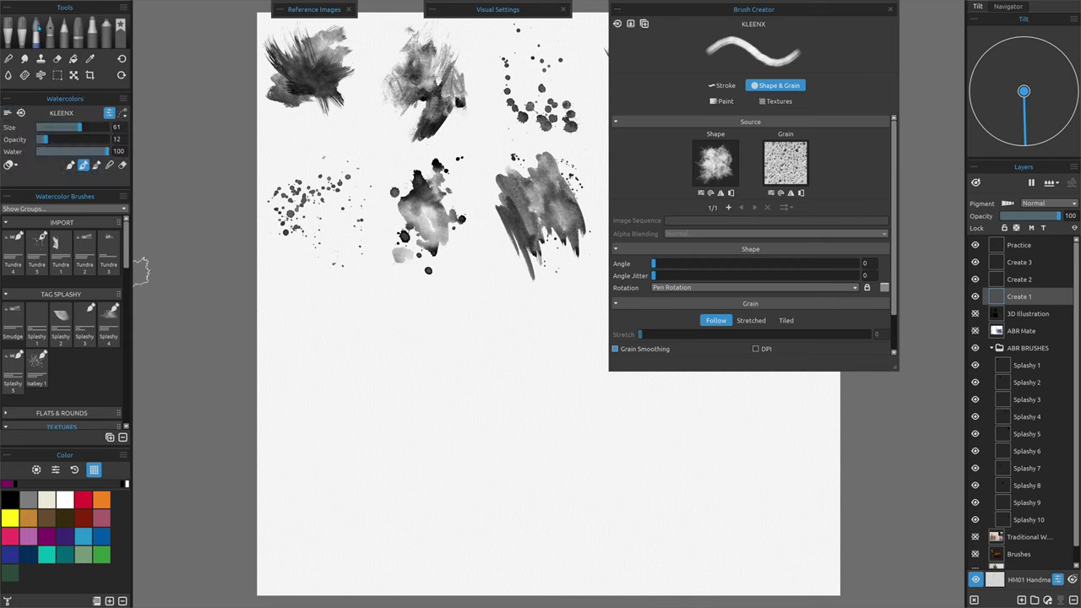
pyautogui.click(14, 251)
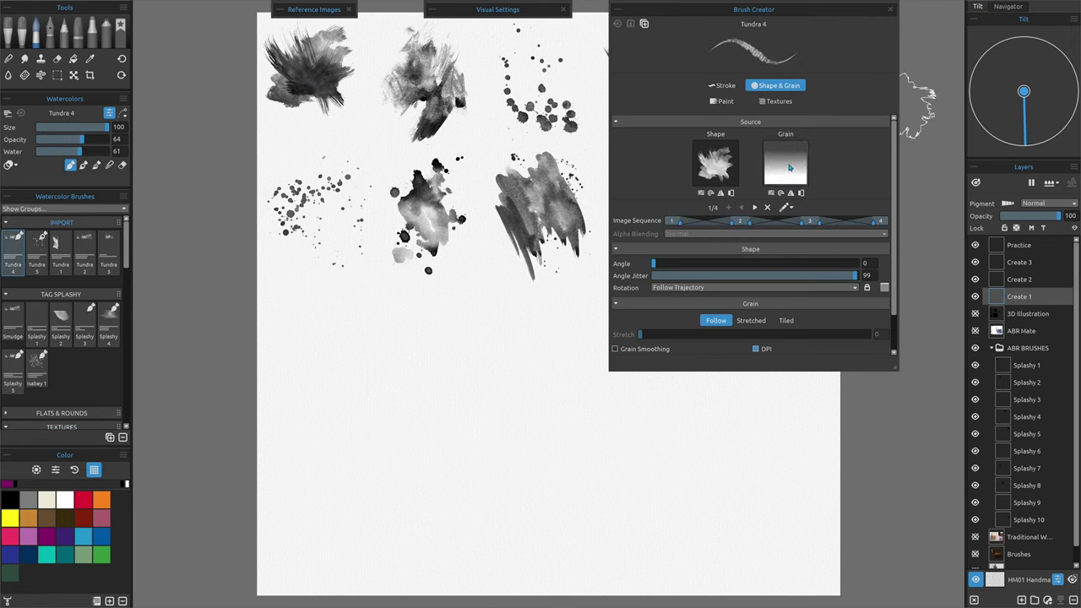
pyautogui.click(788, 166)
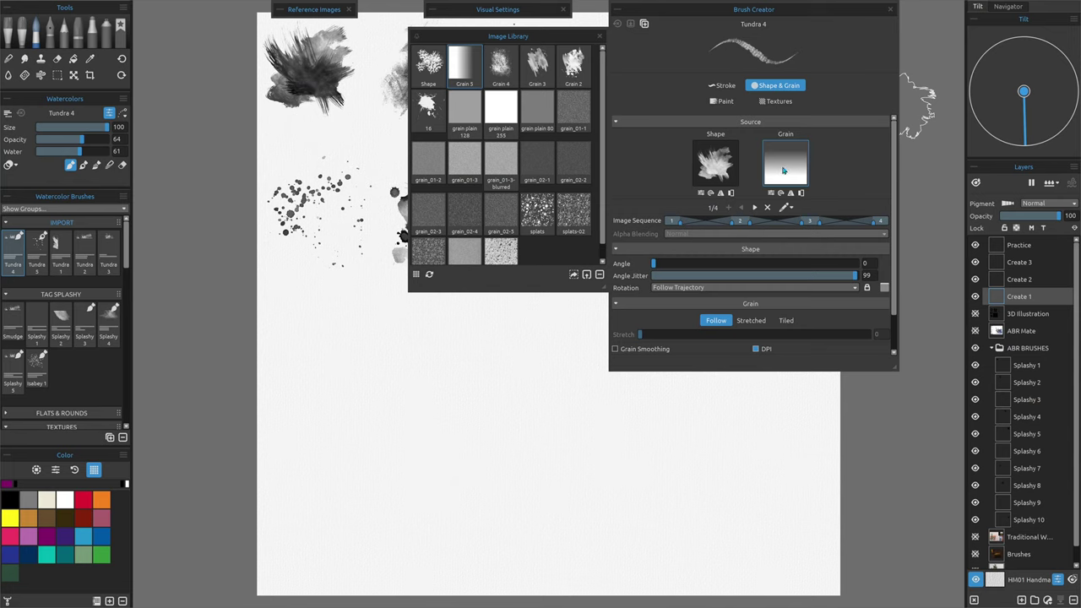
# Select a square area on the blank lower part of the canvas and set the Fill tool to Gradient
pyautogui.click(58, 76)
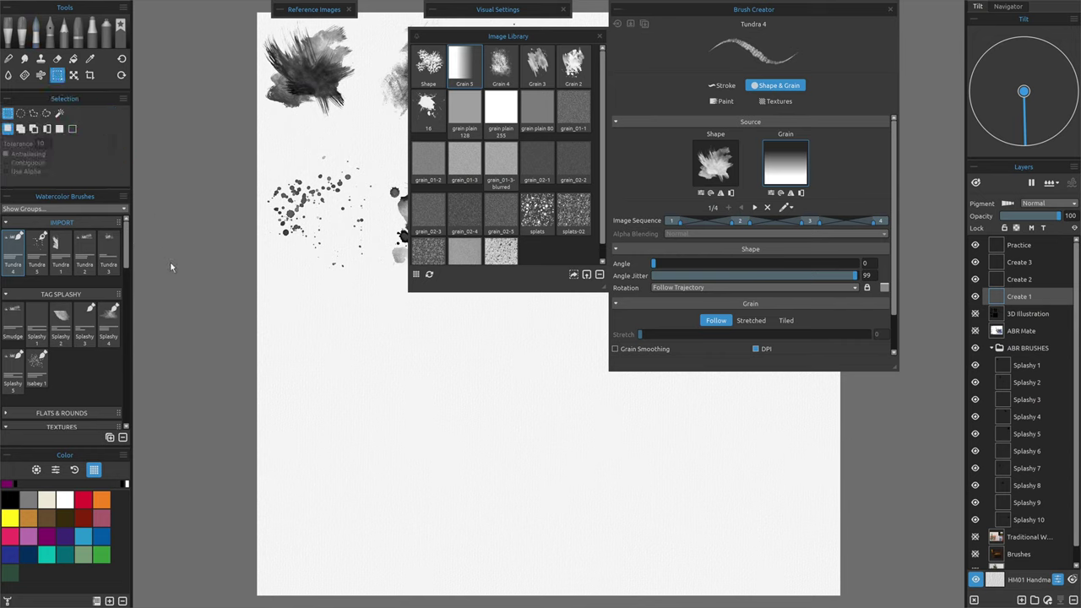
pyautogui.moveTo(346, 347); pyautogui.dragTo(453, 453)
pyautogui.click(74, 60)
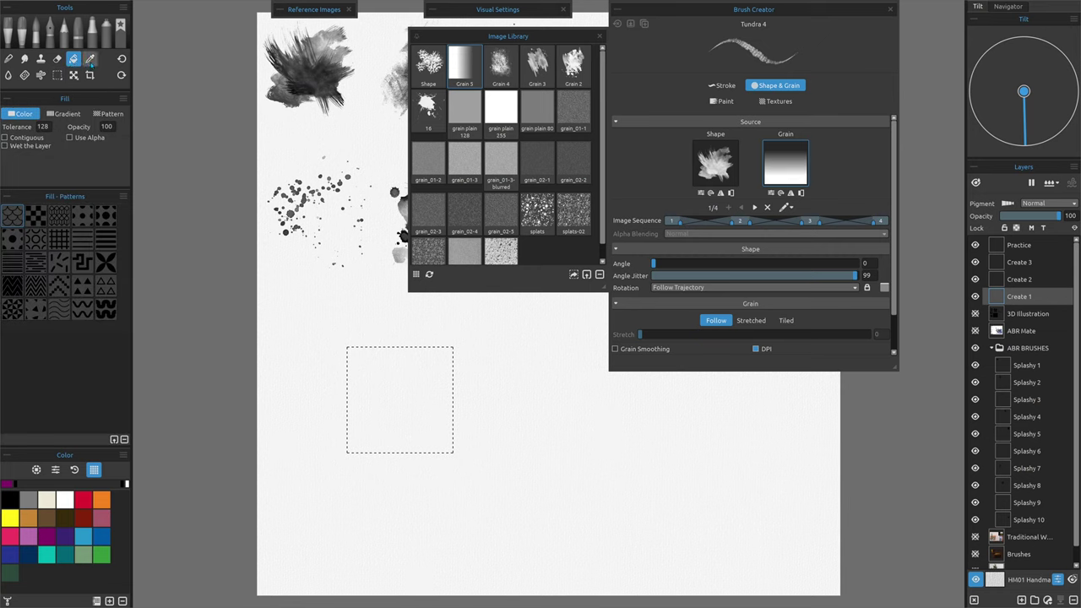
pyautogui.click(64, 113)
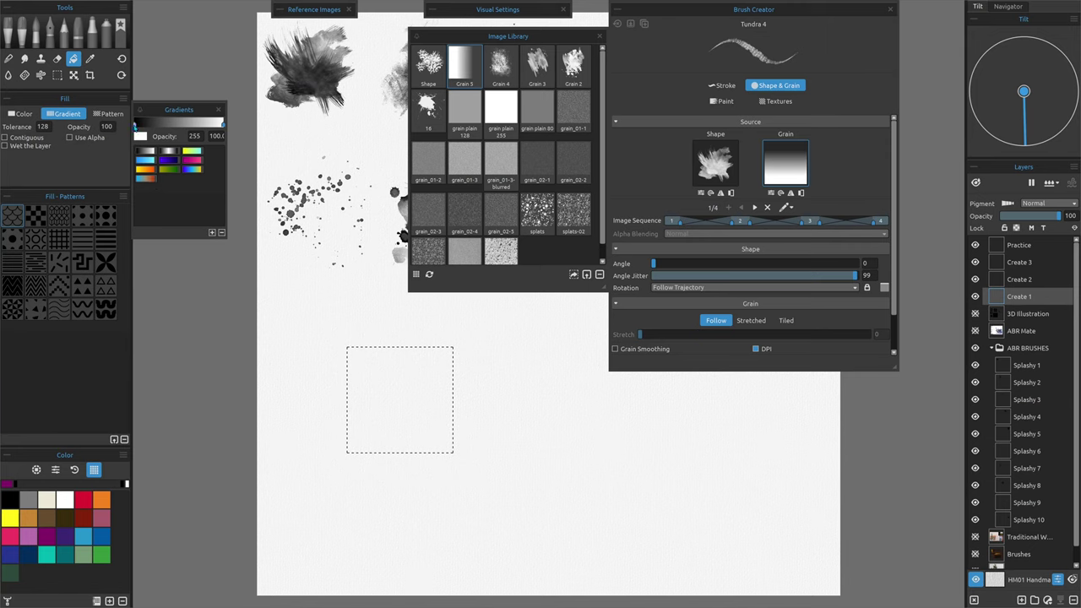
# Set the black gradient stop to position 25 and the white stop to position 75
pyautogui.click(135, 126)
pyautogui.write('25')
pyautogui.press('Return')
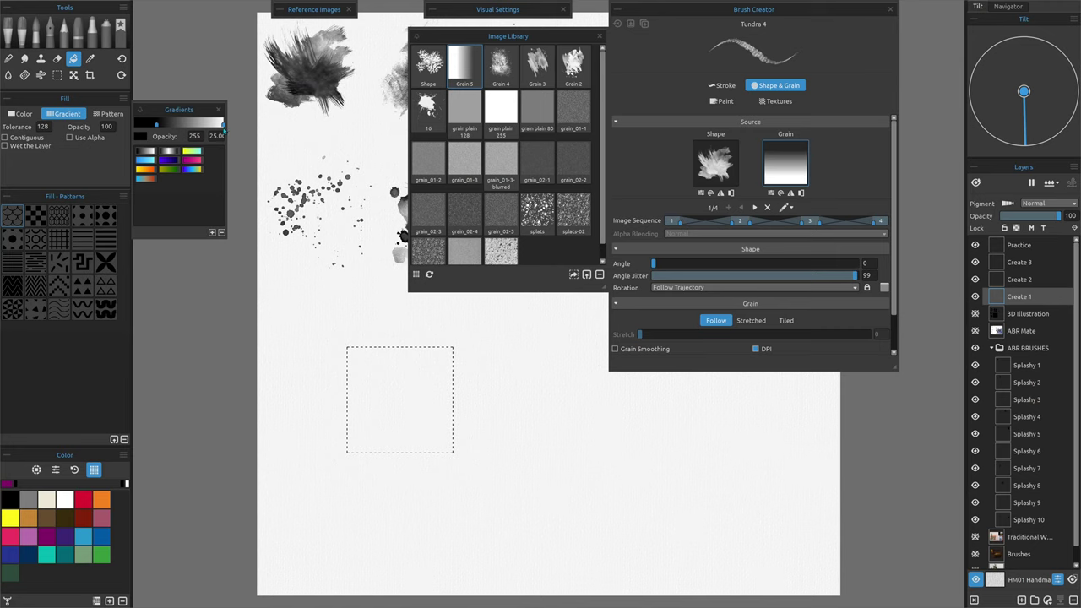
pyautogui.click(223, 125)
pyautogui.write('7')
pyautogui.press('Return')
pyautogui.write('5')
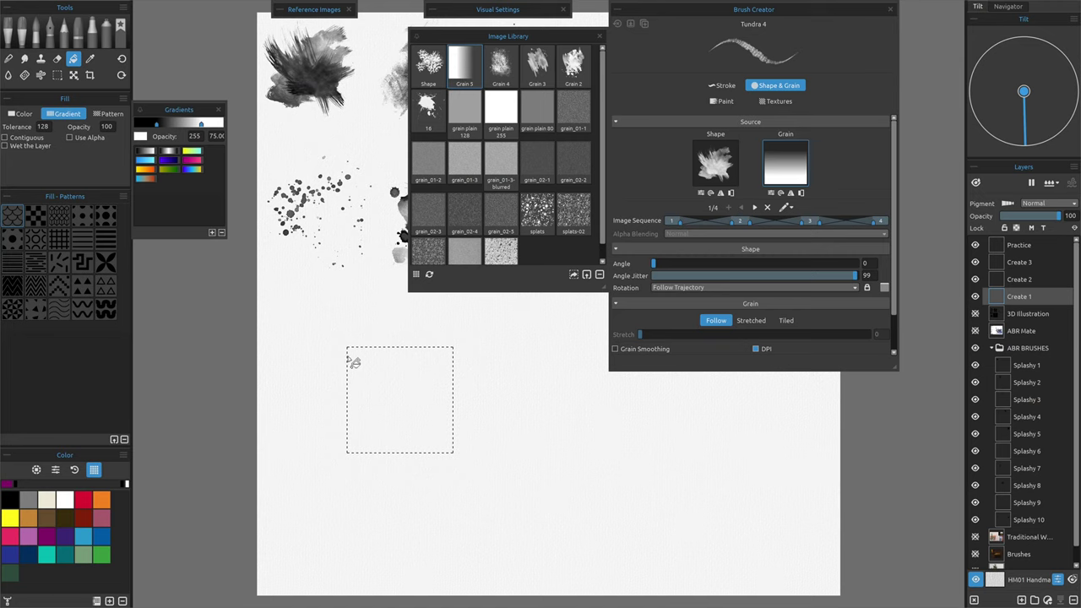
# Fill the square selection with the horizontal black-to-white gradient and capture it into the Image Library as a grain
pyautogui.moveTo(348, 355); pyautogui.dragTo(453, 356)
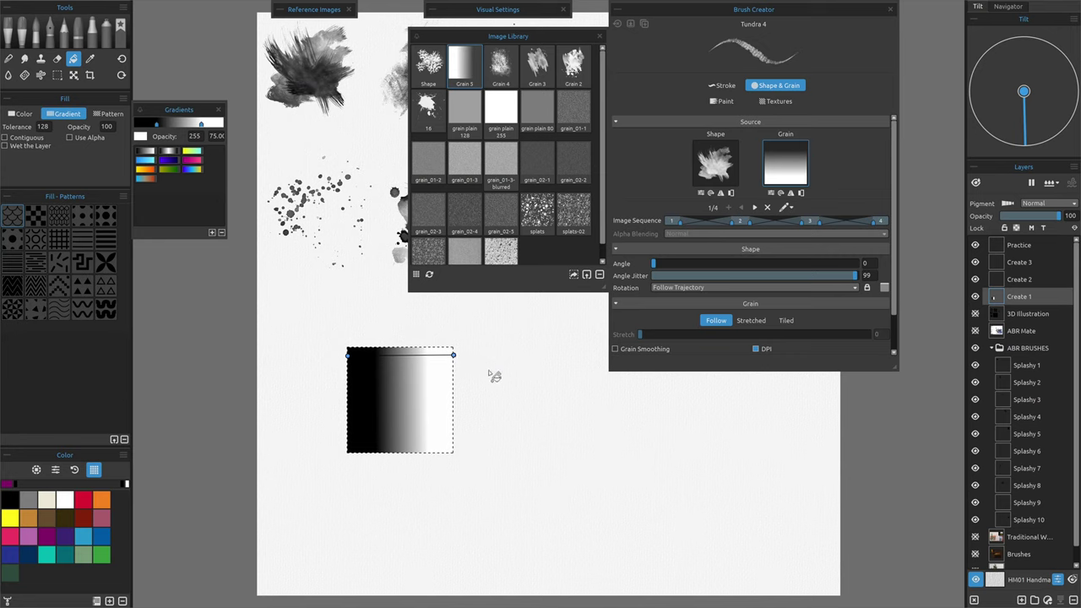
pyautogui.press('Return')
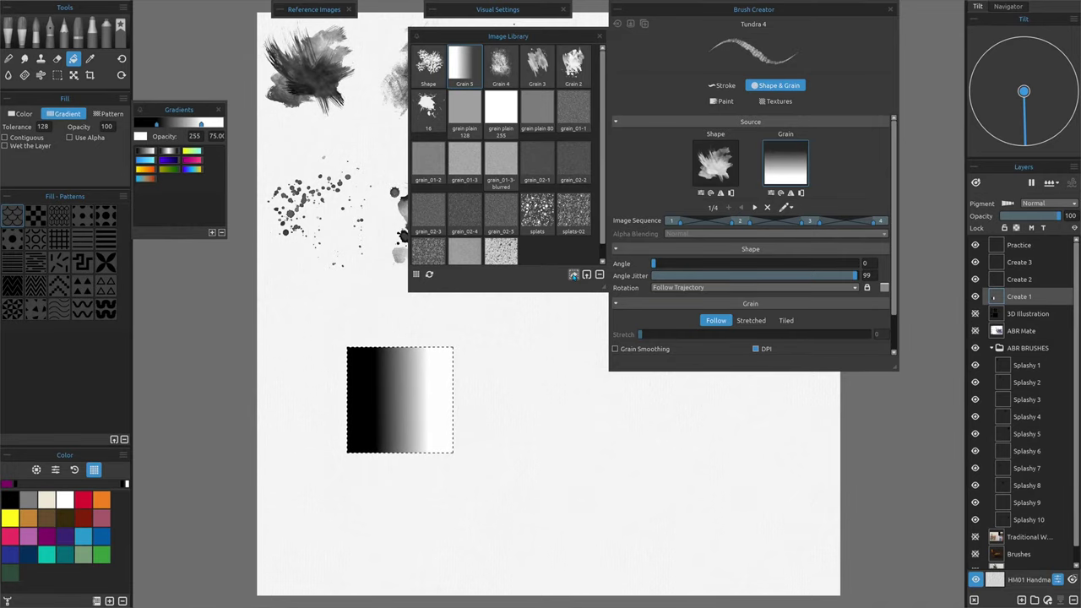
pyautogui.click(574, 274)
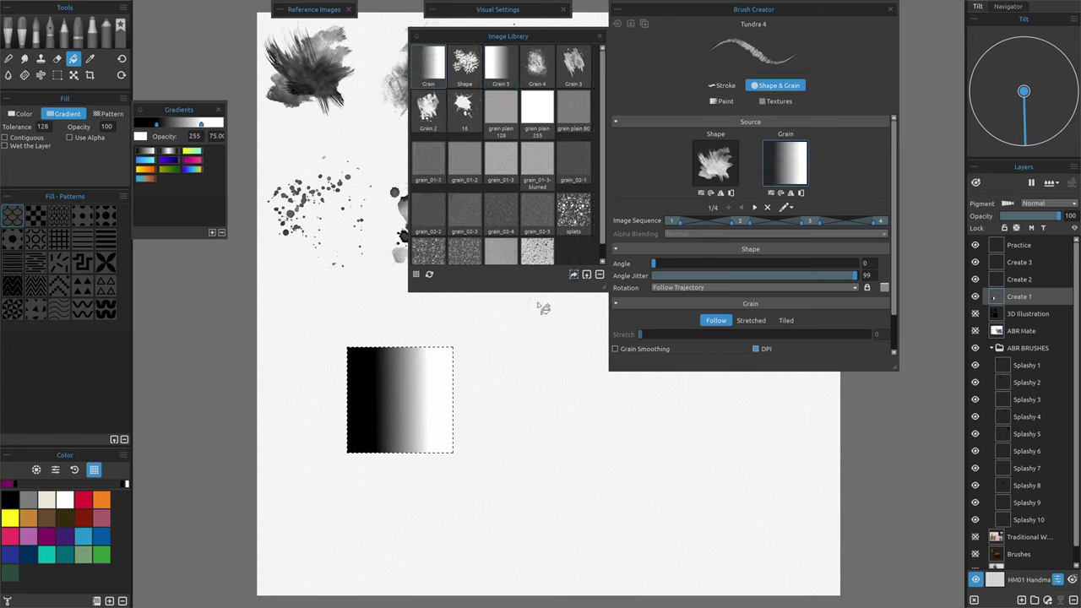
# Delete the captured grain from the Image Library, undo the gradient fill and deselect the square
pyautogui.click(599, 275)
pyautogui.click(539, 319)
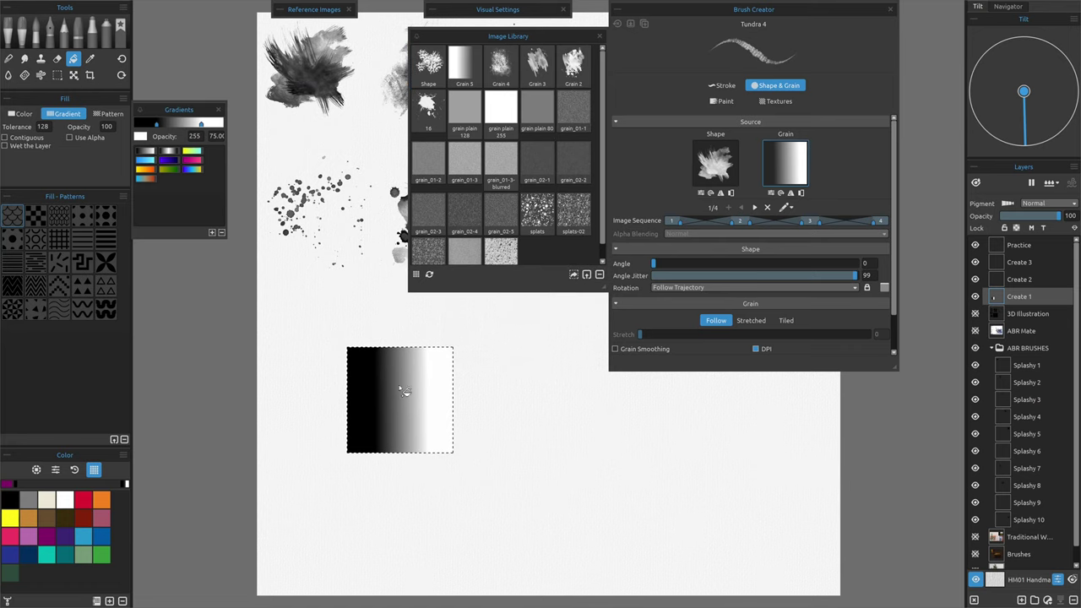
pyautogui.hotkey('ctrl', 'z')
pyautogui.hotkey('ctrl', 'd')
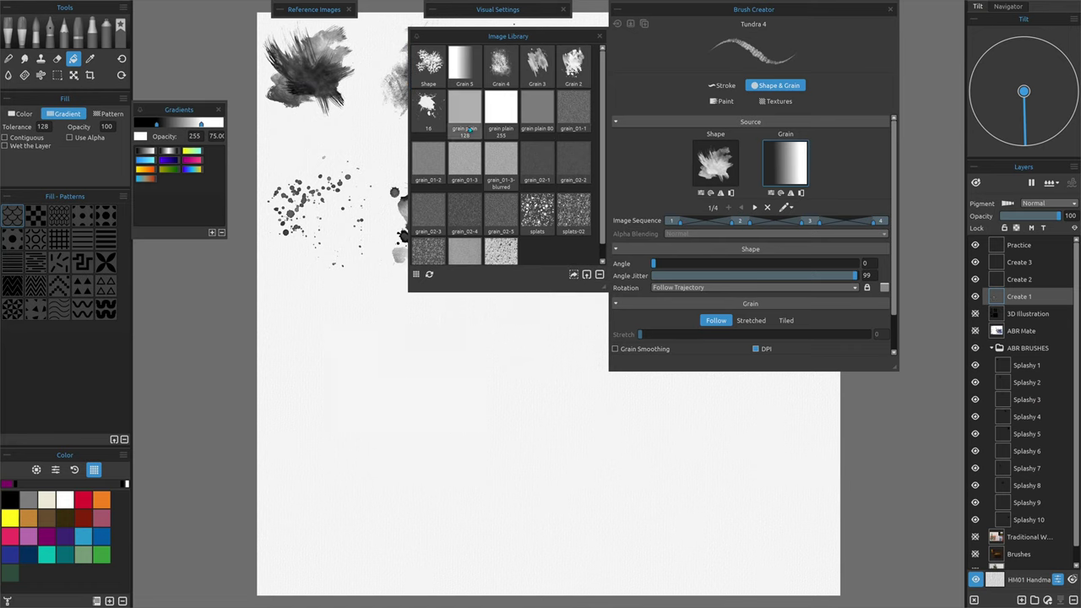
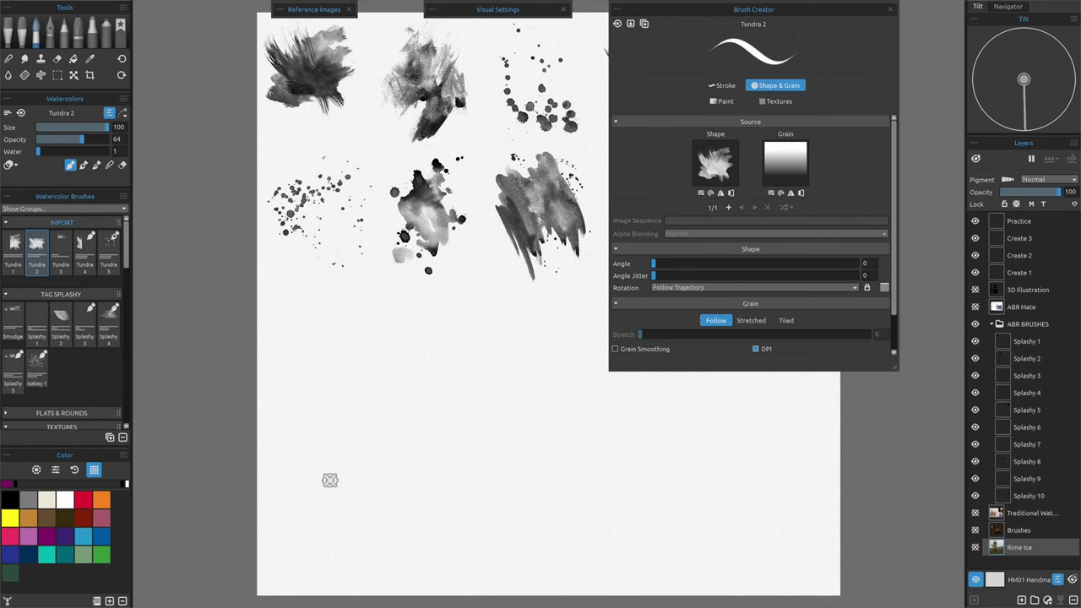
# Make Create 1 the active layer and paint two horizontal purple test strokes with the Tundra 2 brush
pyautogui.click(1022, 273)
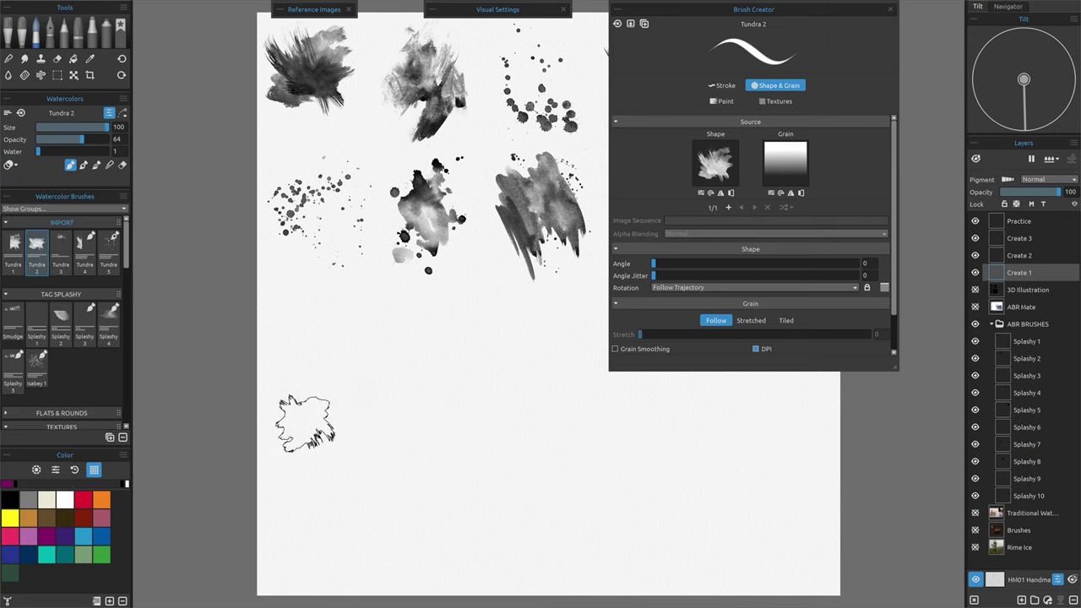
pyautogui.moveTo(299, 430); pyautogui.dragTo(427, 430)
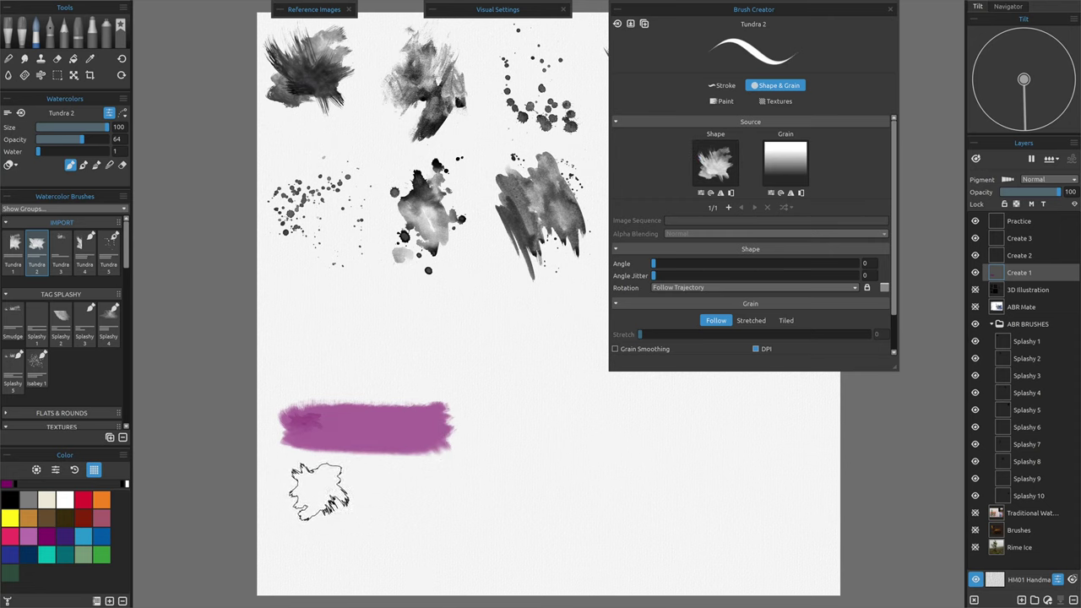
pyautogui.moveTo(313, 494); pyautogui.dragTo(617, 490)
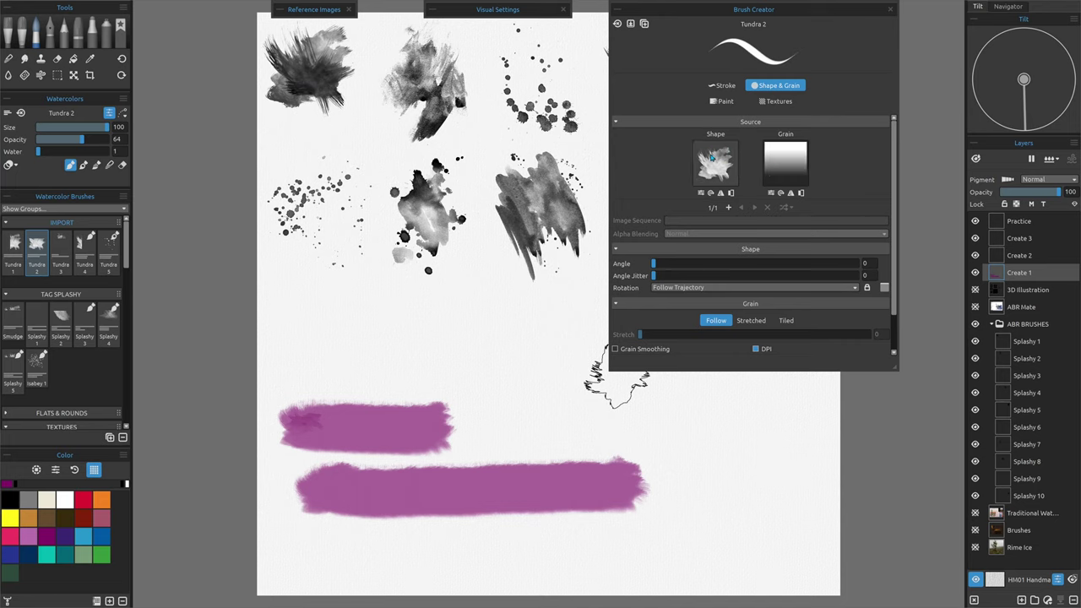
# View the Tundra 2 grain in the Image Library, close the library and clear the test strokes from the layer
pyautogui.click(784, 157)
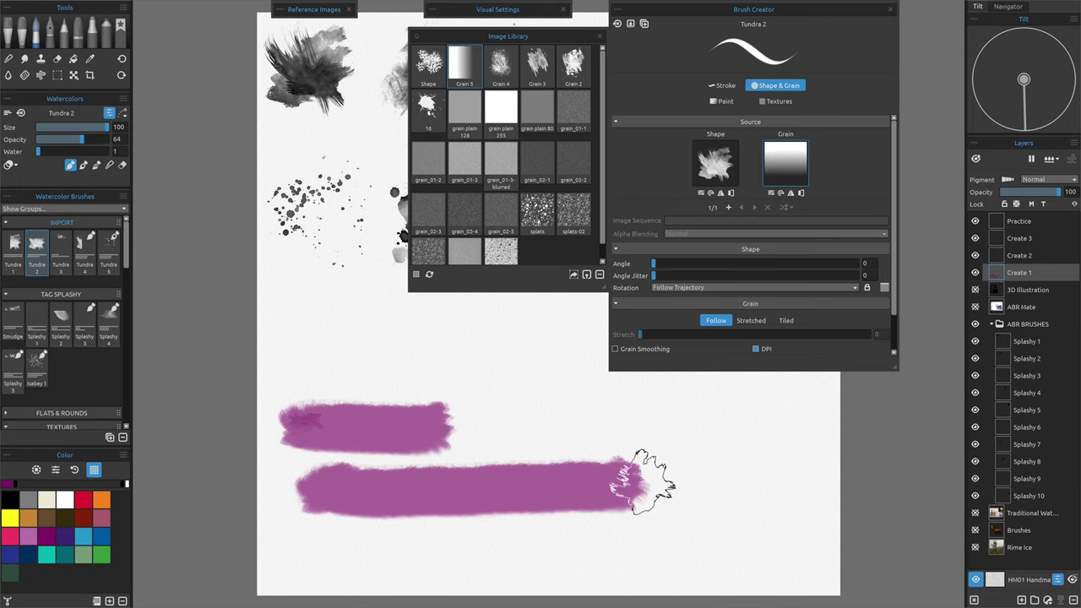
pyautogui.click(600, 36)
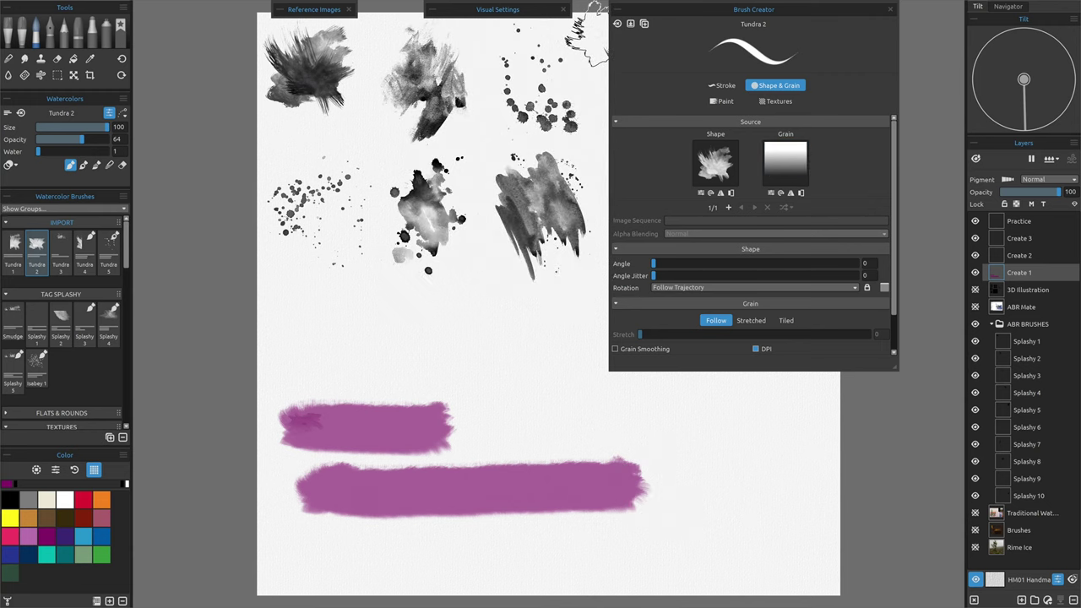
pyautogui.press('Delete')
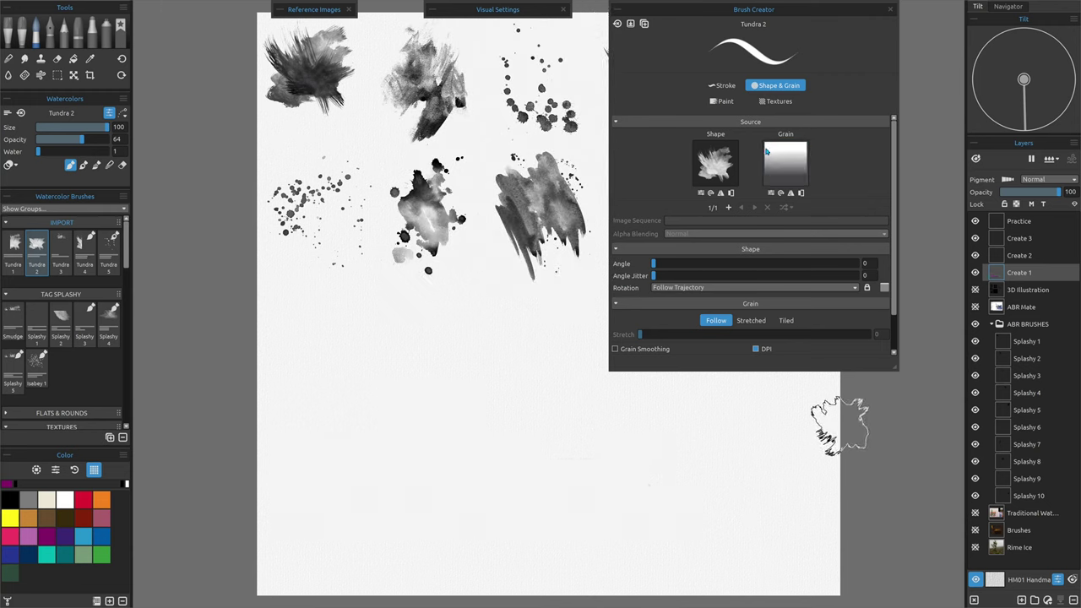
# Increase the Tundra 2 stroke spacing to separate the stamps and paint a horizontal test stroke across the lower canvas
pyautogui.click(725, 85)
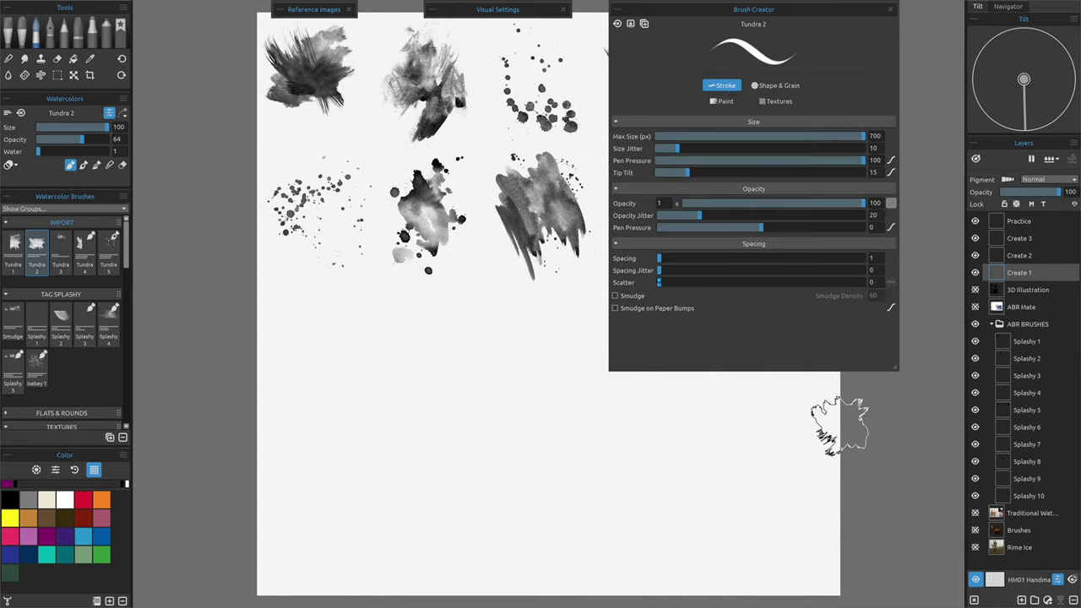
pyautogui.moveTo(662, 262); pyautogui.dragTo(740, 261)
pyautogui.click(775, 86)
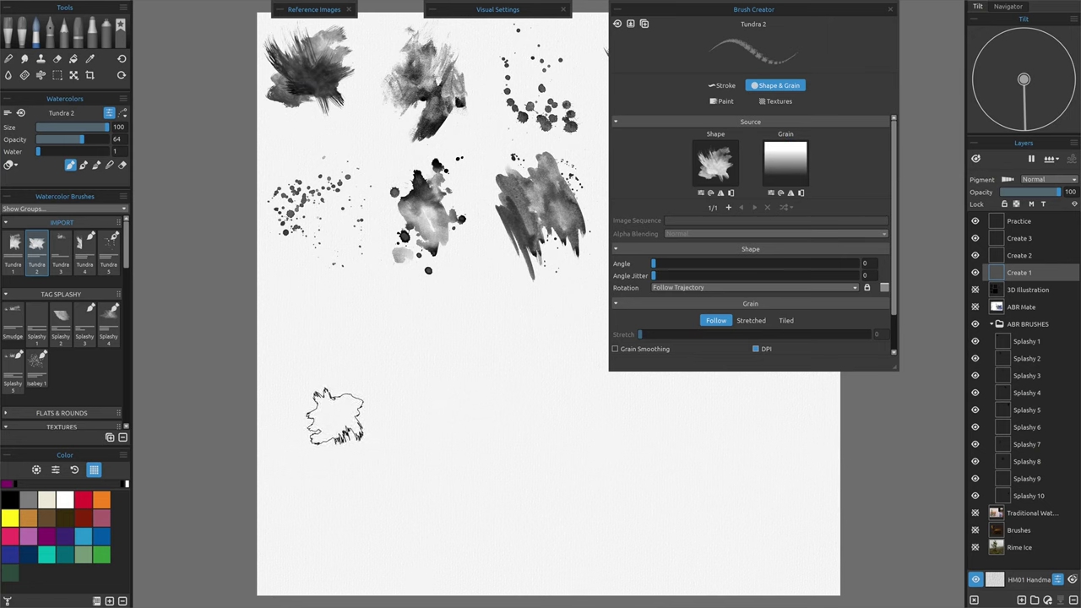
pyautogui.moveTo(326, 419); pyautogui.dragTo(773, 419)
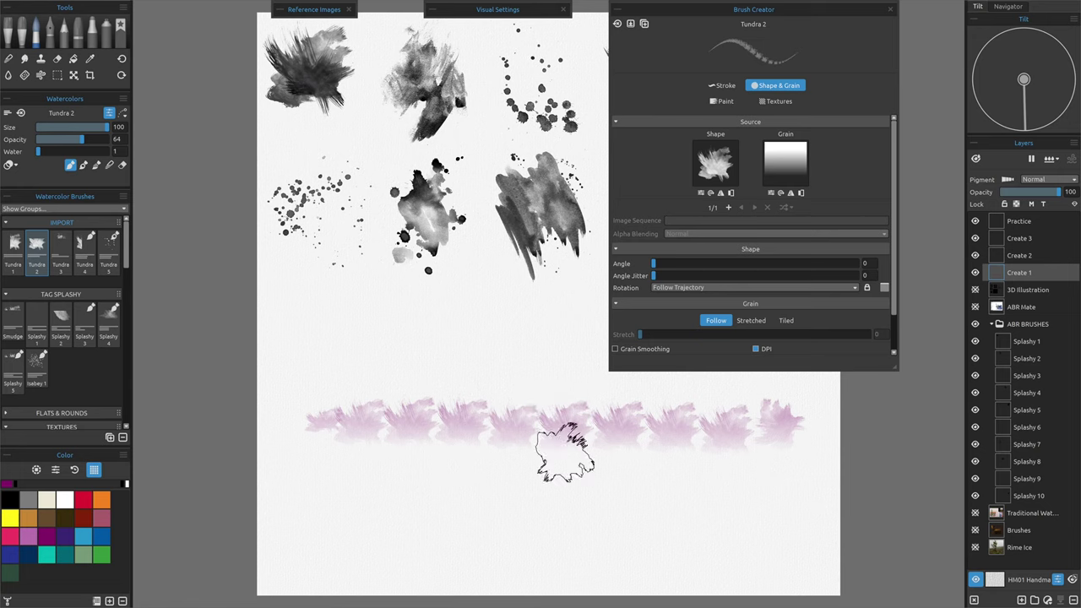
# Rotate the grain gradient by 180 degrees and paint a second horizontal test stroke below the first
pyautogui.click(781, 193)
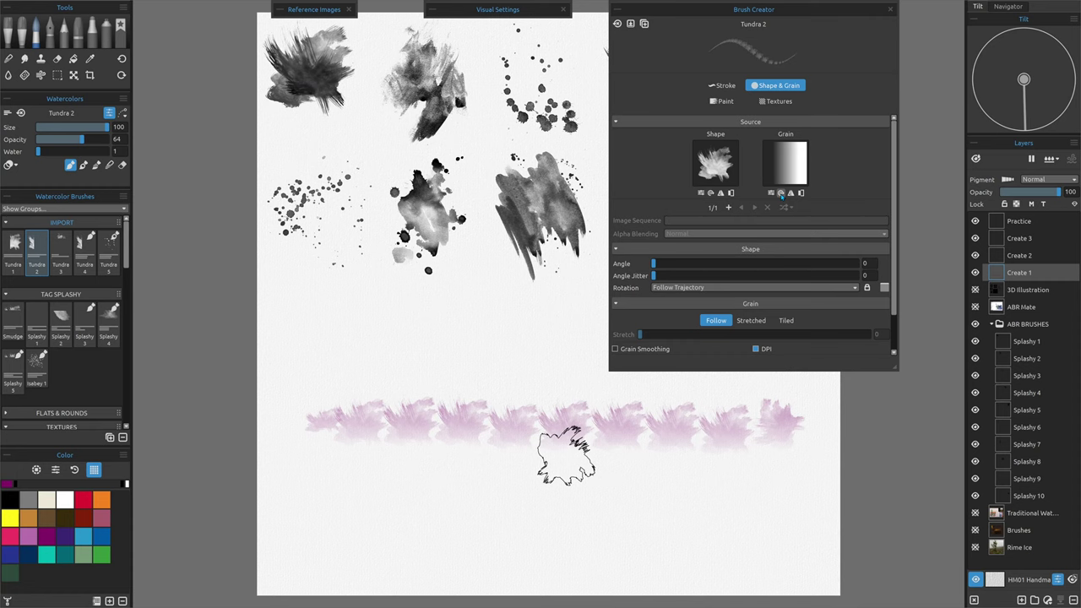
pyautogui.click(782, 194)
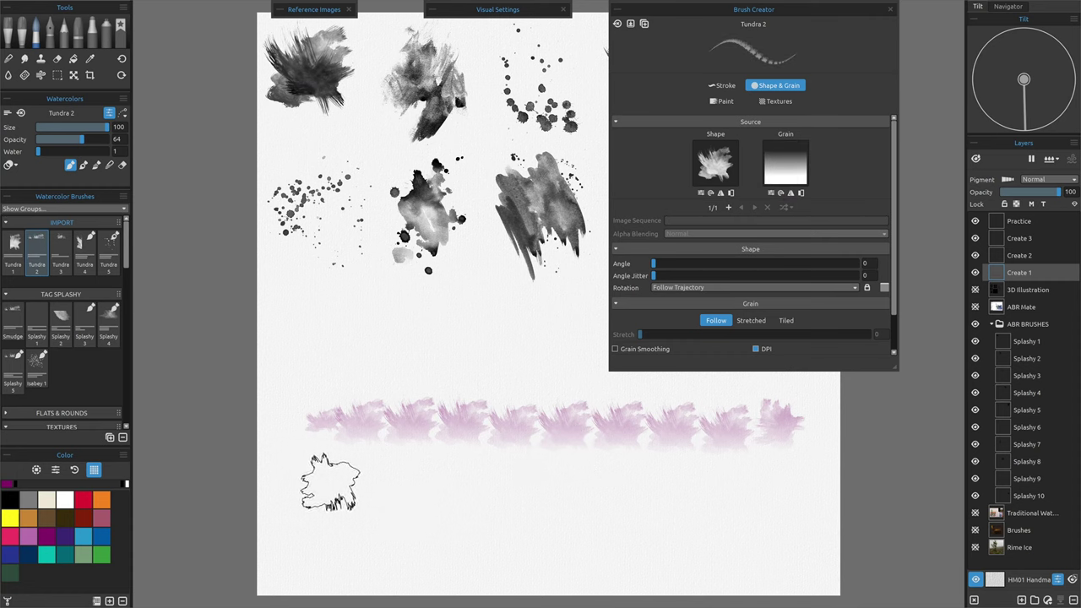
pyautogui.moveTo(329, 483)
pyautogui.mouseDown()
pyautogui.moveTo(617, 491)
pyautogui.moveTo(762, 485)
pyautogui.moveTo(800, 473)
pyautogui.mouseUp()
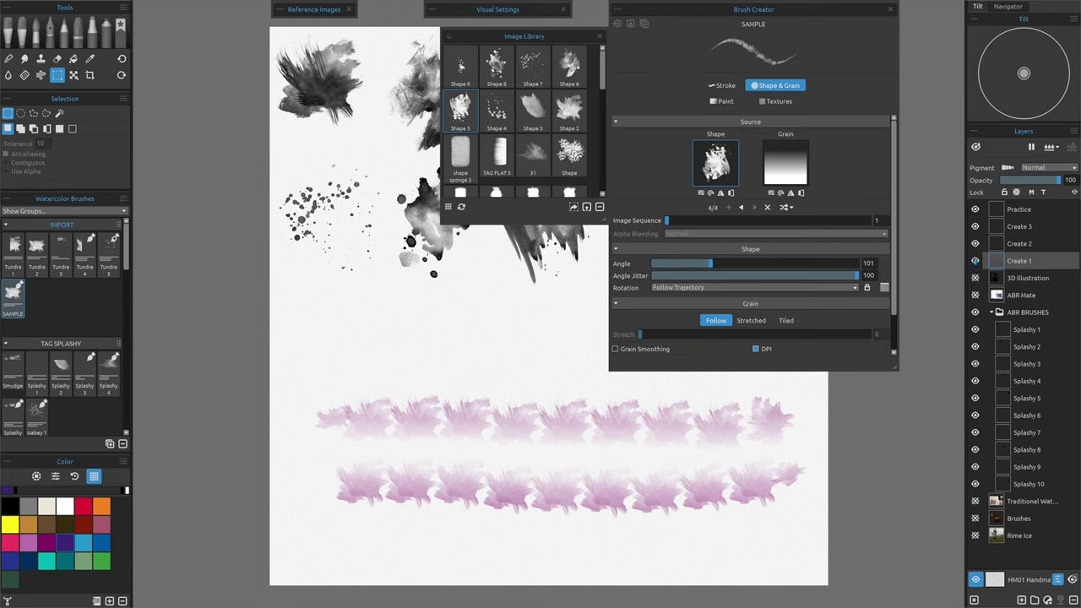
# Hide the Create 1 layer and make Create 2 the active layer
pyautogui.click(977, 261)
pyautogui.click(1024, 244)
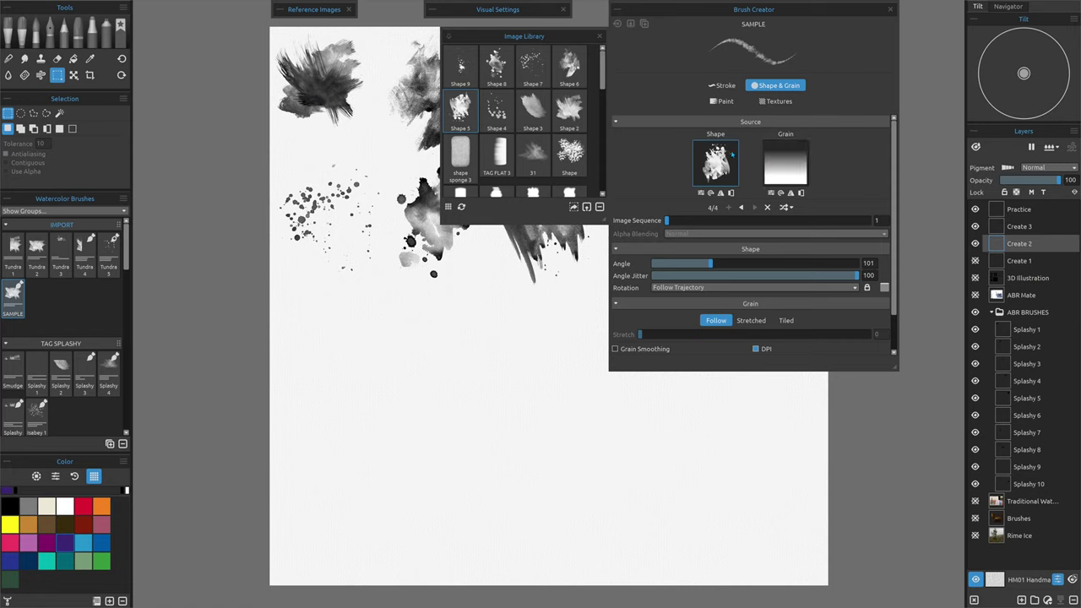
# Open the SAMPLE brush's grain in the Image Library and page back through its image sequence to the first image
pyautogui.click(772, 153)
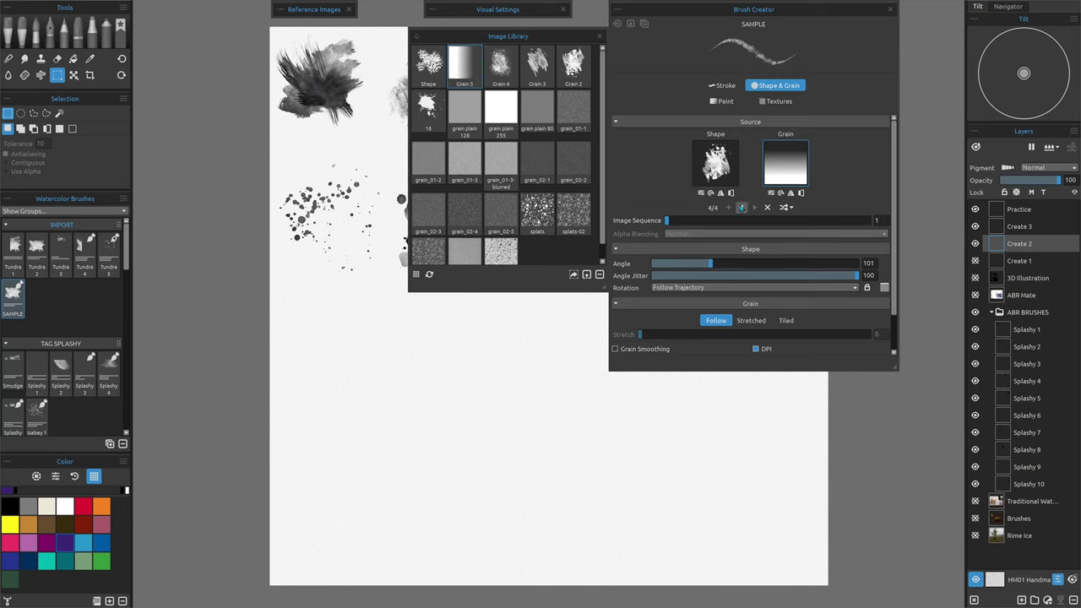
pyautogui.click(742, 207)
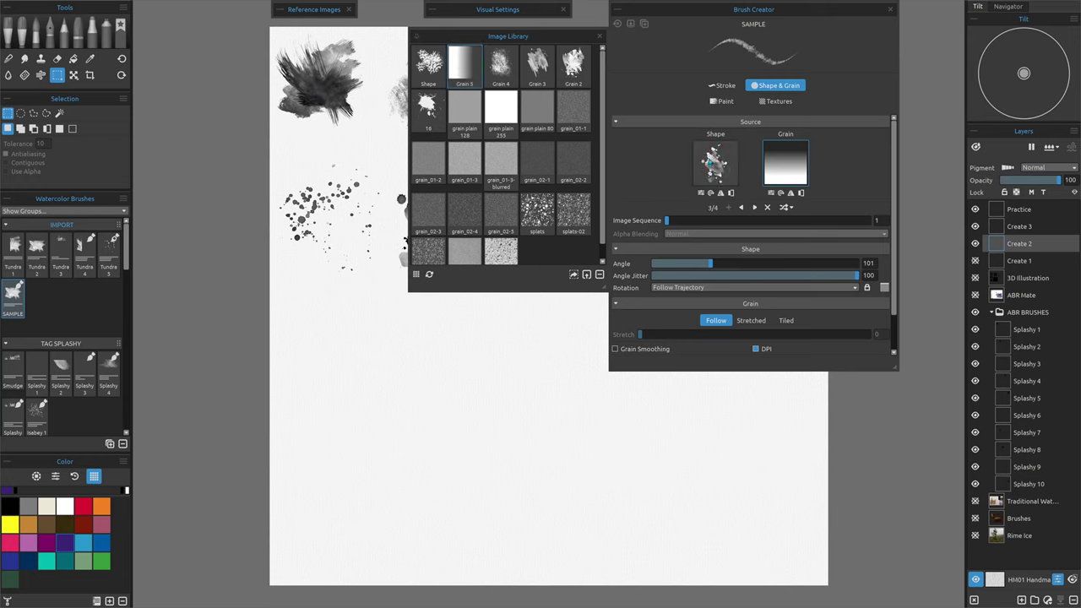
pyautogui.click(742, 207)
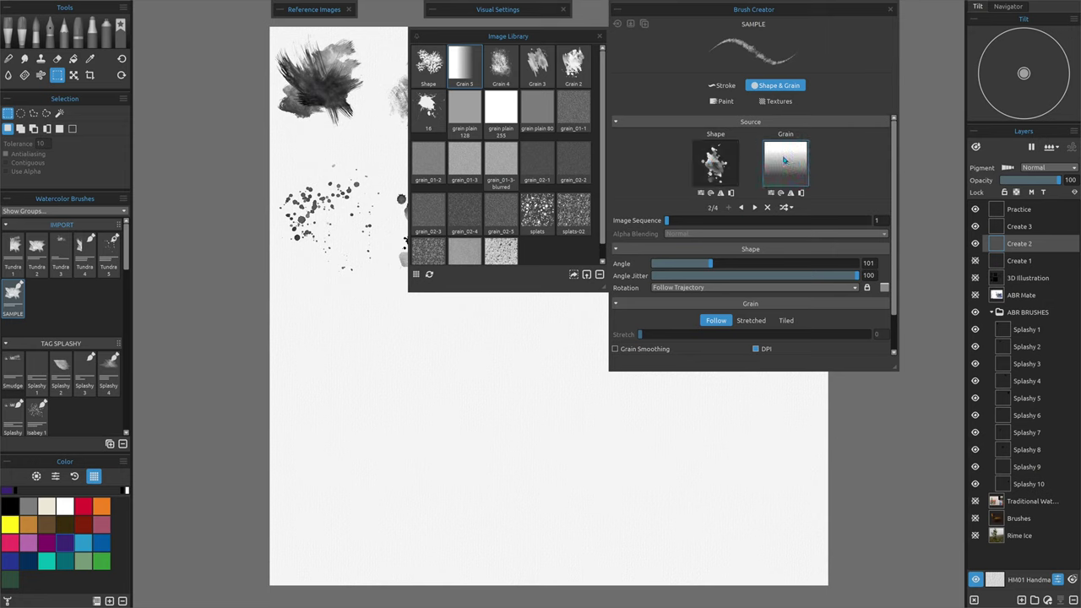
pyautogui.click(755, 207)
pyautogui.click(742, 207)
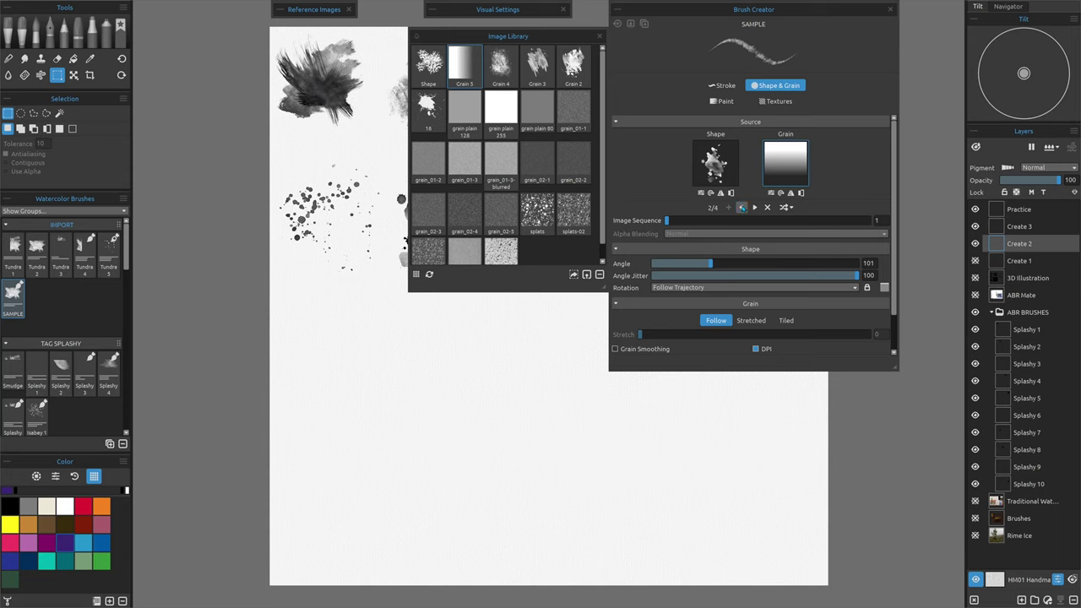
pyautogui.click(743, 207)
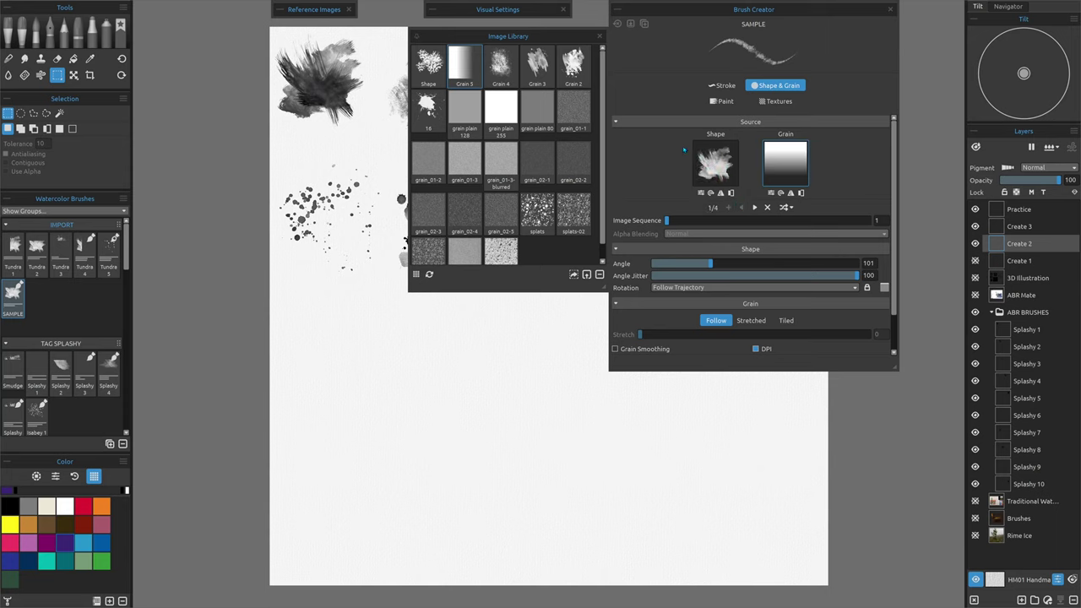
# Open the shape source in the library, page through the sequence to the fourth image and review the sequence mode options
pyautogui.click(715, 162)
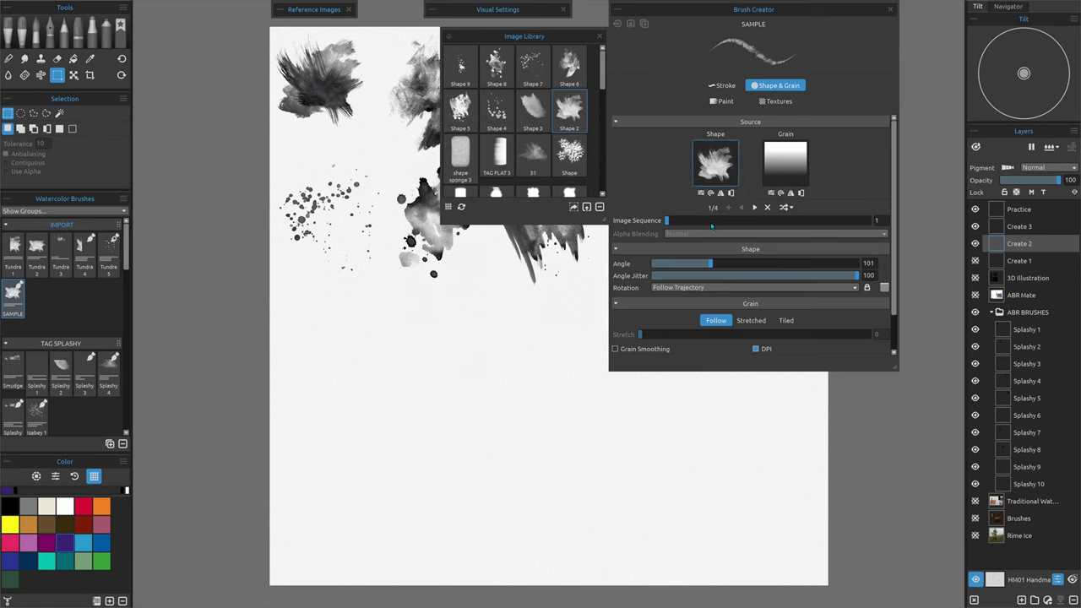
pyautogui.click(754, 206)
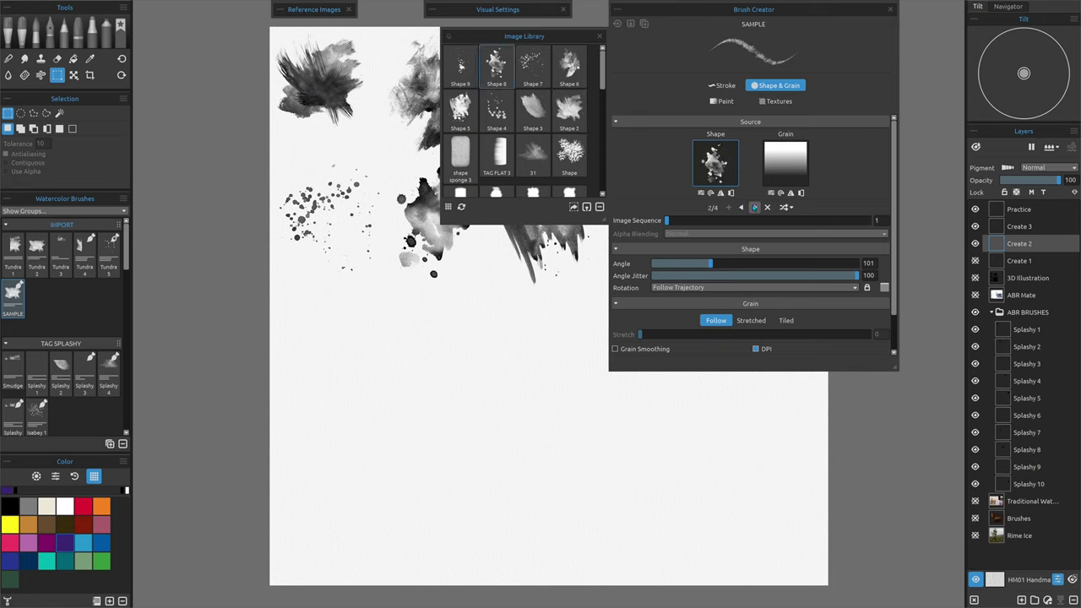
pyautogui.click(753, 208)
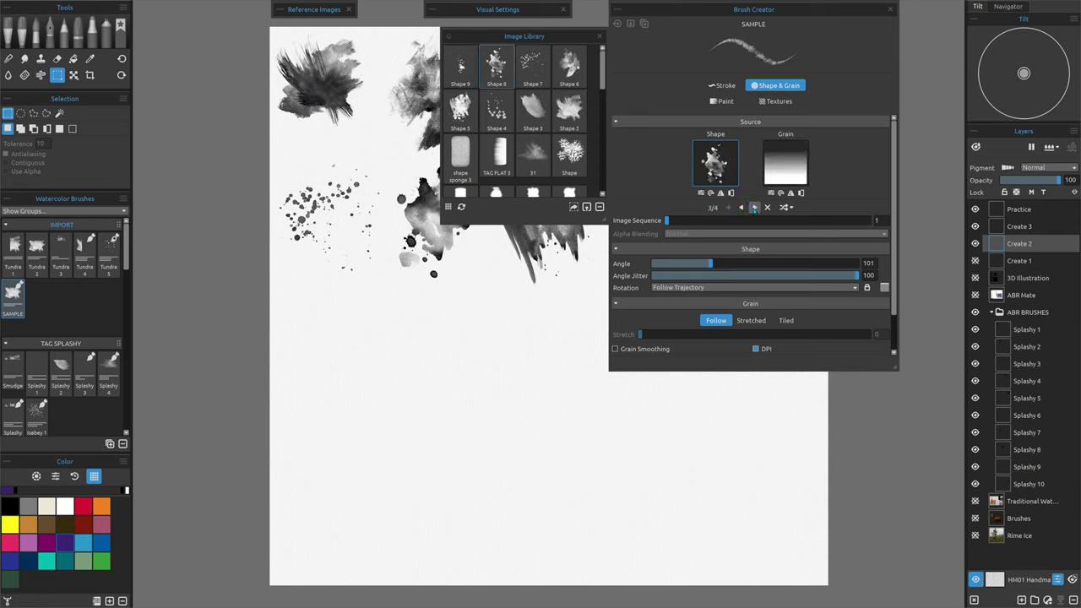
pyautogui.click(754, 208)
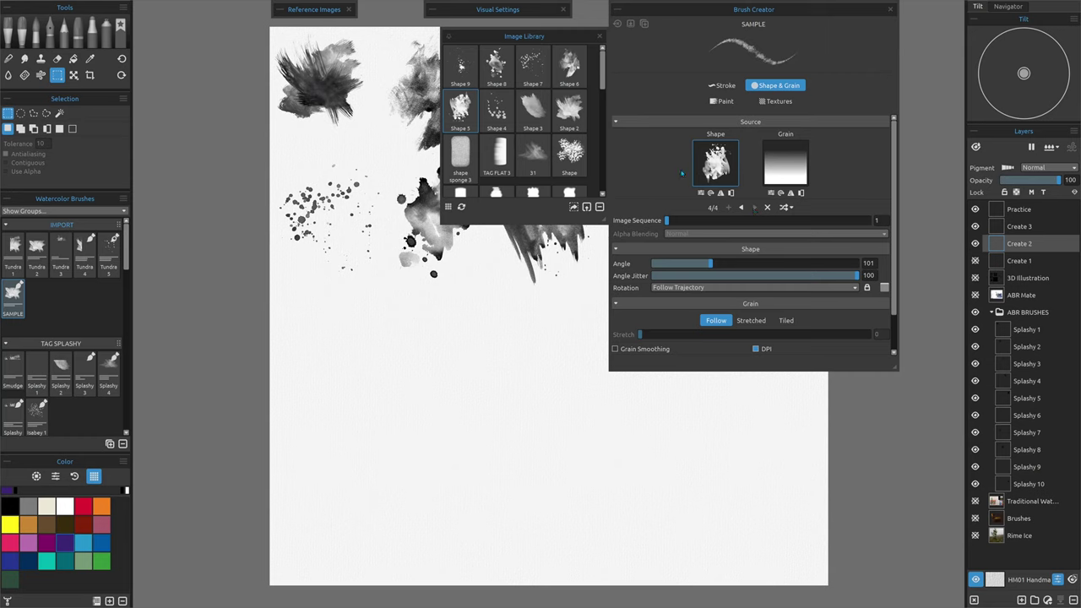
pyautogui.click(786, 207)
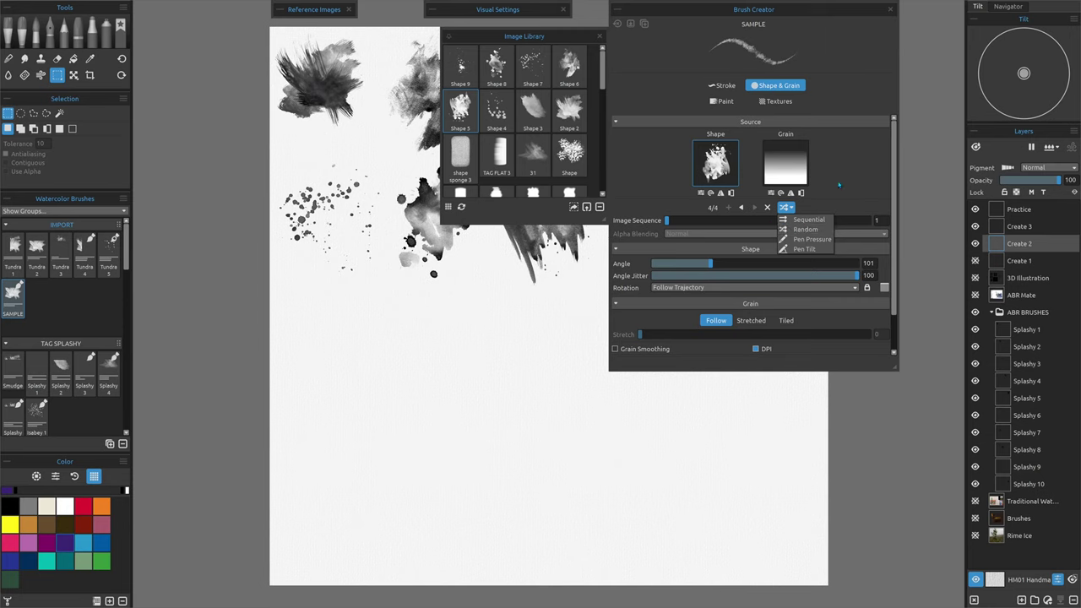
pyautogui.press('Escape')
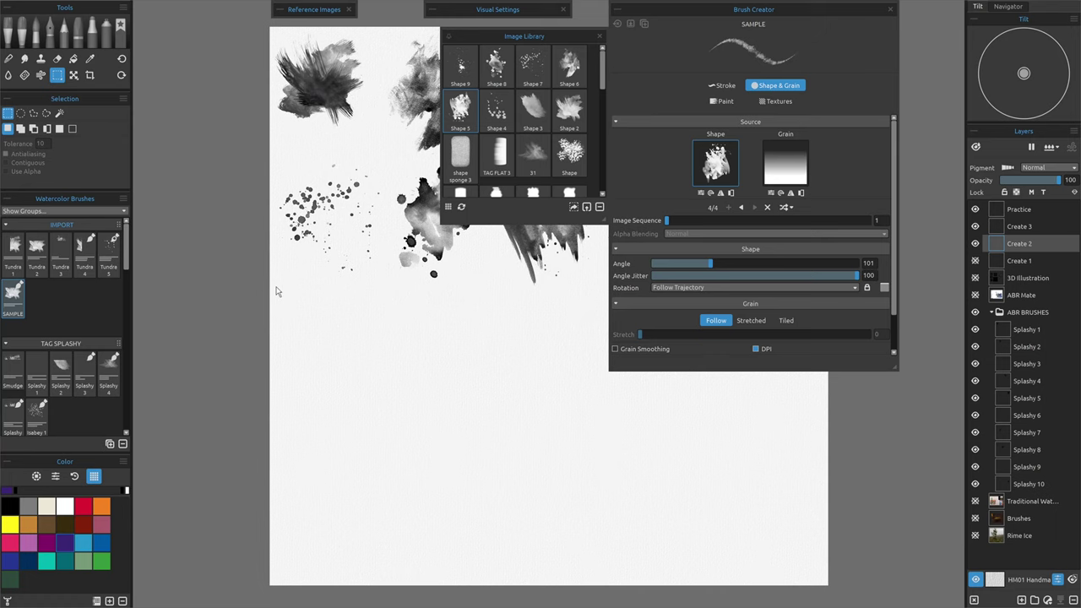
# Paint a horizontal blue test stroke with the SAMPLE watercolor brush across the empty canvas below the splashes
pyautogui.click(36, 32)
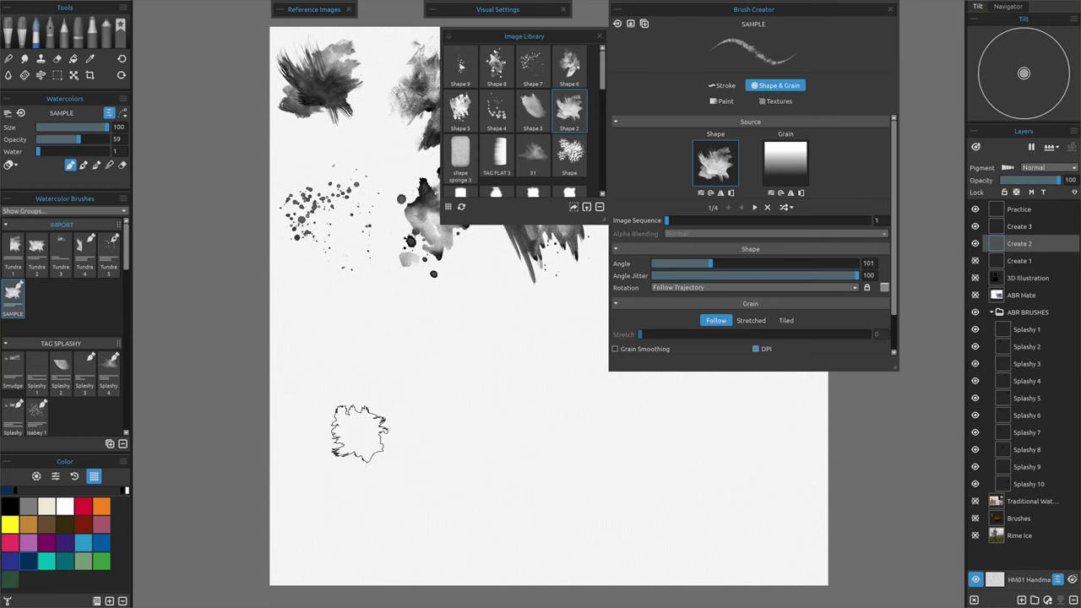
pyautogui.moveTo(317, 412)
pyautogui.mouseDown()
pyautogui.moveTo(523, 432)
pyautogui.moveTo(807, 431)
pyautogui.mouseUp()
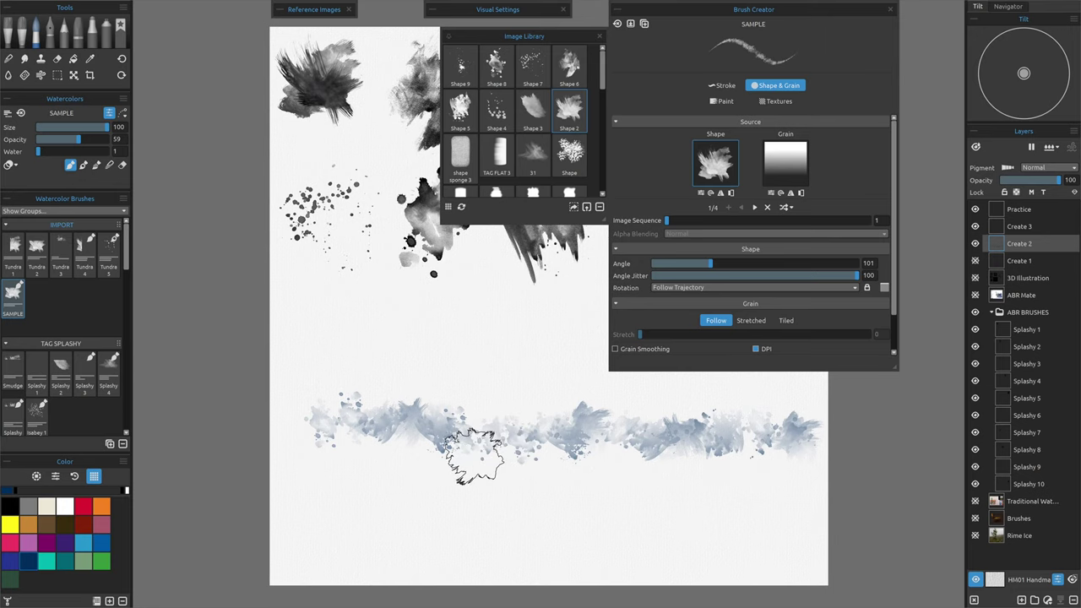
pyautogui.click(57, 74)
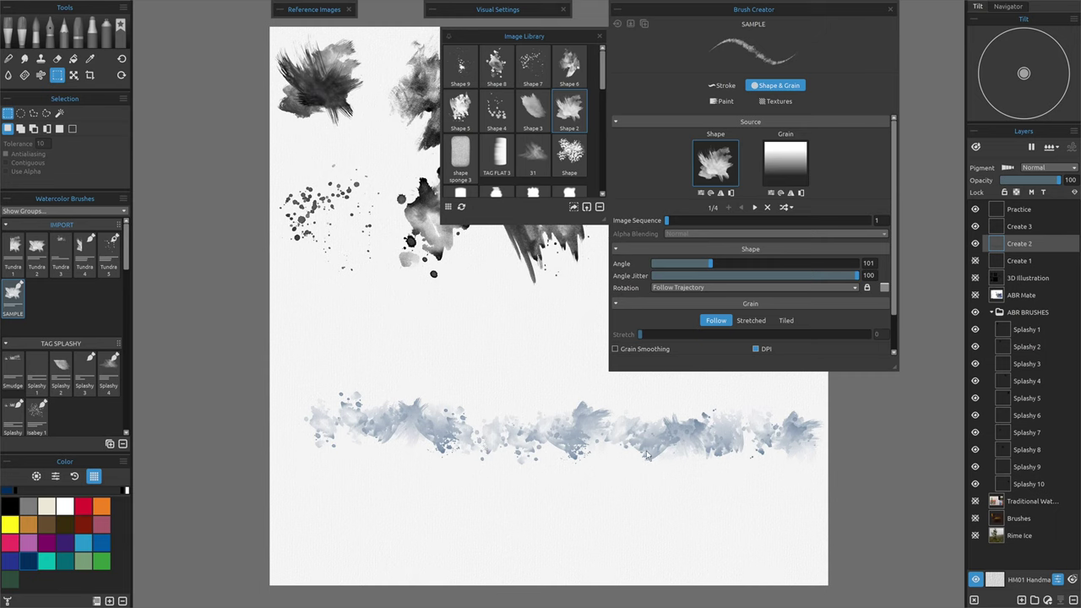
# Paint a dense, overlapping patch with the SAMPLE brush between the horizontal test stroke and the splashes
pyautogui.press('b')
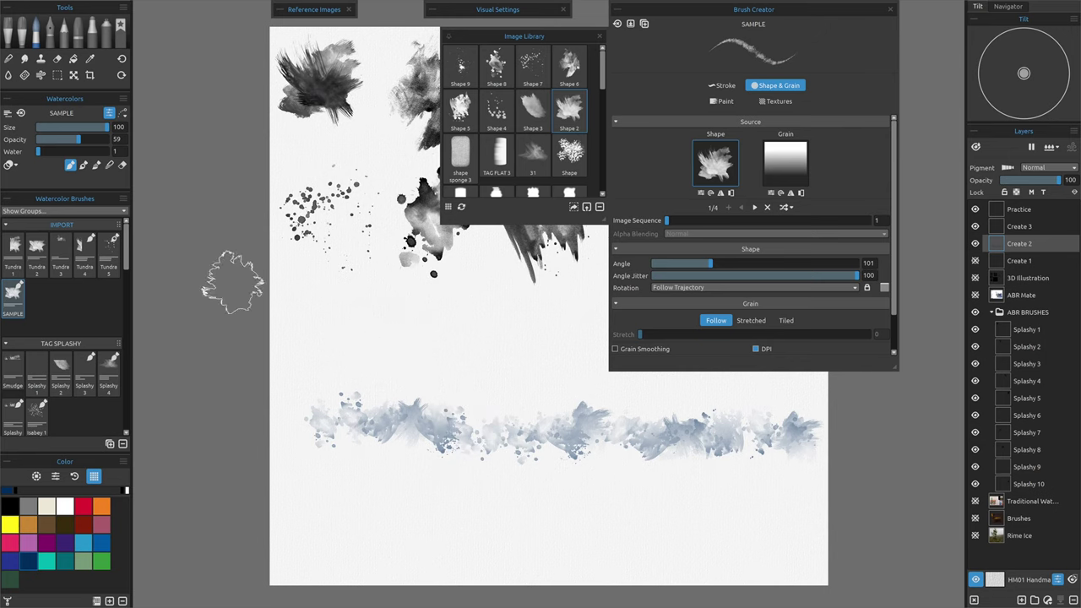
pyautogui.moveTo(367, 321)
pyautogui.mouseDown()
pyautogui.moveTo(389, 338)
pyautogui.moveTo(411, 291)
pyautogui.moveTo(418, 357)
pyautogui.moveTo(439, 300)
pyautogui.moveTo(462, 341)
pyautogui.moveTo(507, 309)
pyautogui.moveTo(512, 346)
pyautogui.moveTo(523, 312)
pyautogui.moveTo(538, 349)
pyautogui.moveTo(553, 309)
pyautogui.mouseUp()
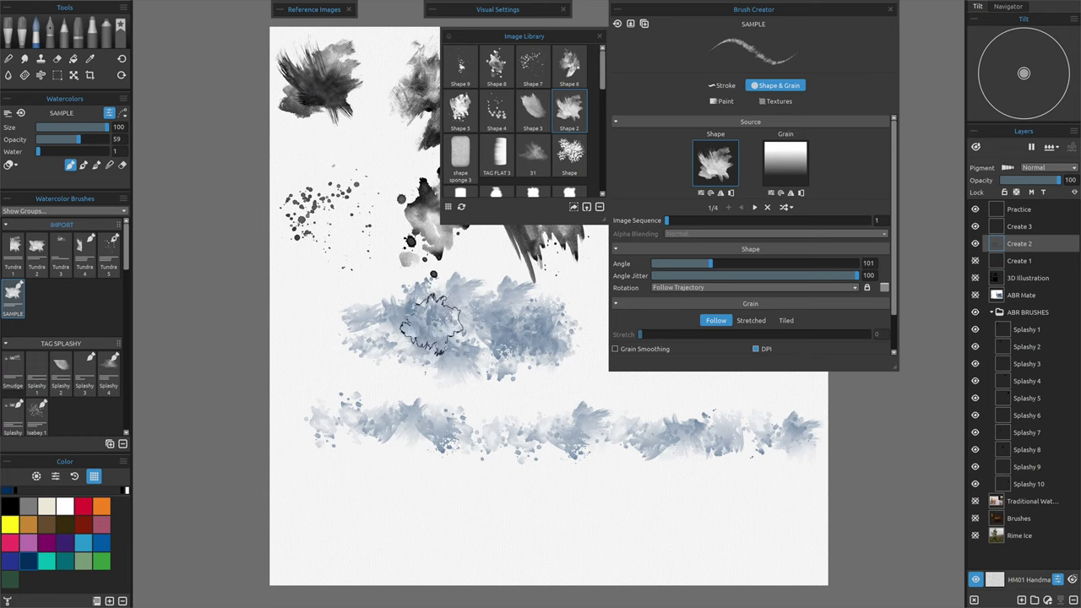
pyautogui.click(57, 75)
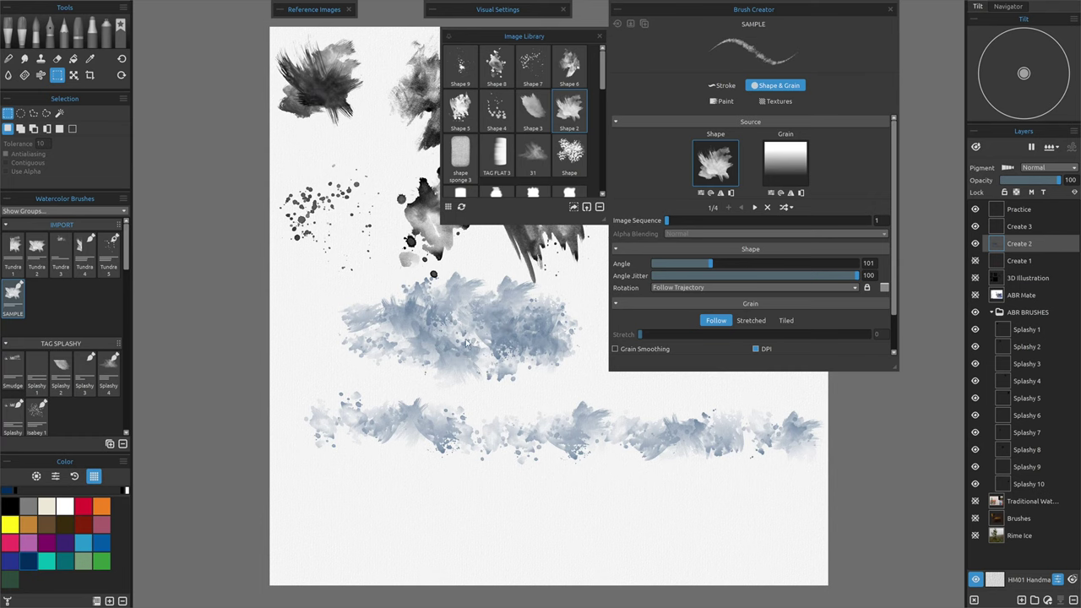
# Set the SAMPLE brush's water to 61 and paint a wet patch below the horizontal test stroke
pyautogui.click(32, 38)
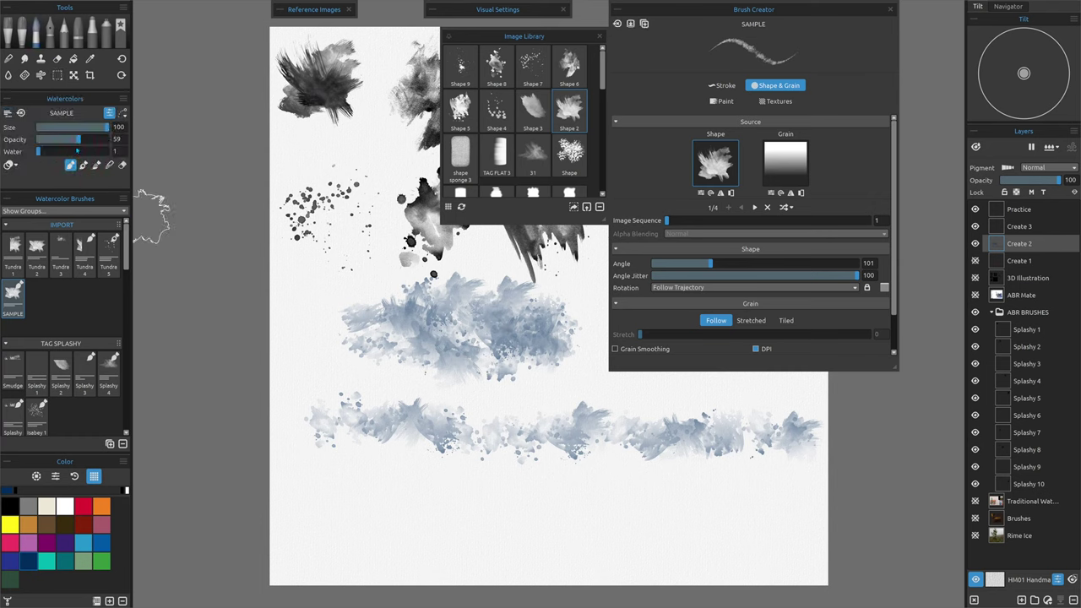
pyautogui.click(80, 151)
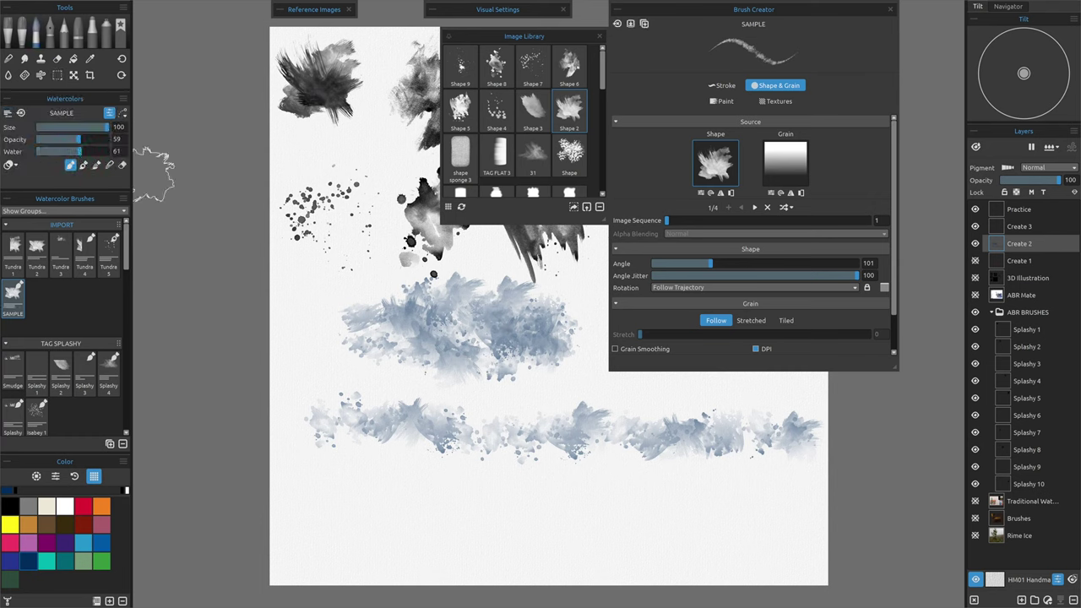
pyautogui.moveTo(353, 496)
pyautogui.mouseDown()
pyautogui.moveTo(388, 487)
pyautogui.moveTo(478, 515)
pyautogui.moveTo(381, 539)
pyautogui.moveTo(480, 471)
pyautogui.moveTo(502, 548)
pyautogui.moveTo(571, 526)
pyautogui.mouseUp()
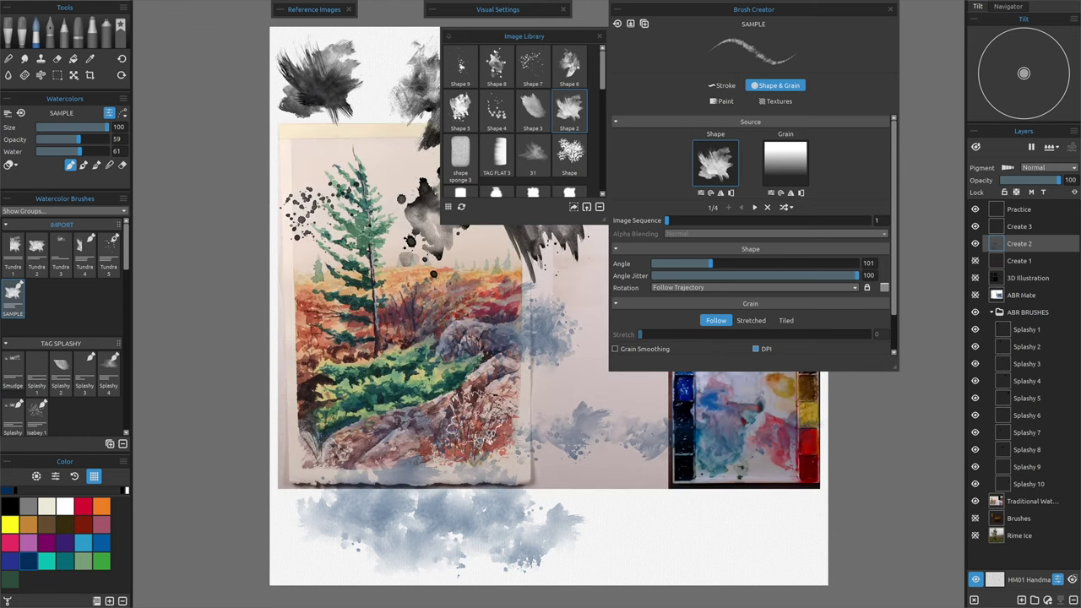
pyautogui.click(57, 75)
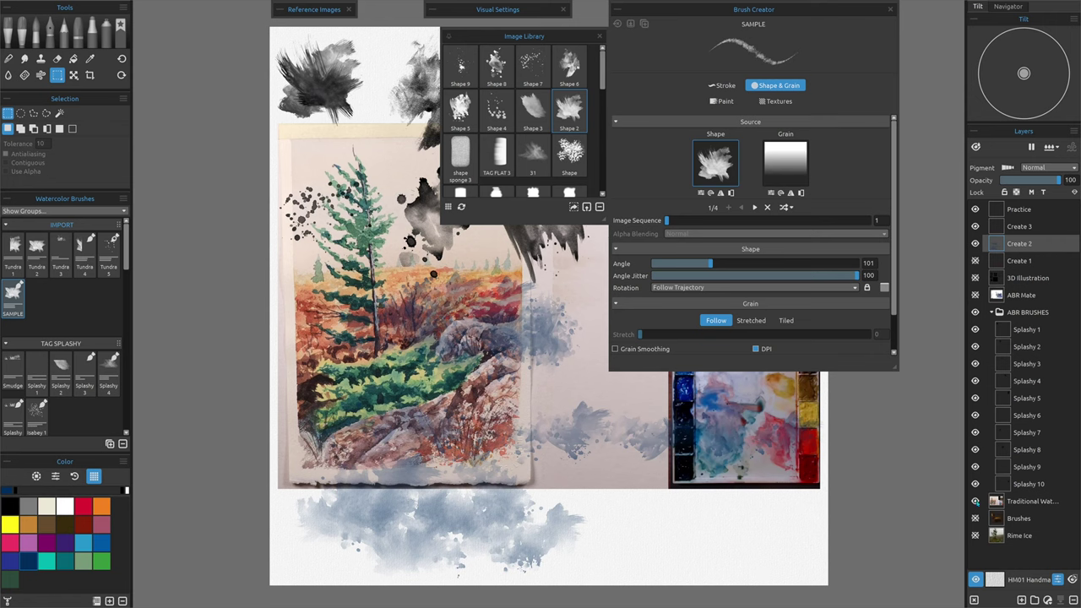
# Hide the traditional watercolor reference and Create 2 layers, and make Create 3 active with the Brush Creator collapsed
pyautogui.click(975, 501)
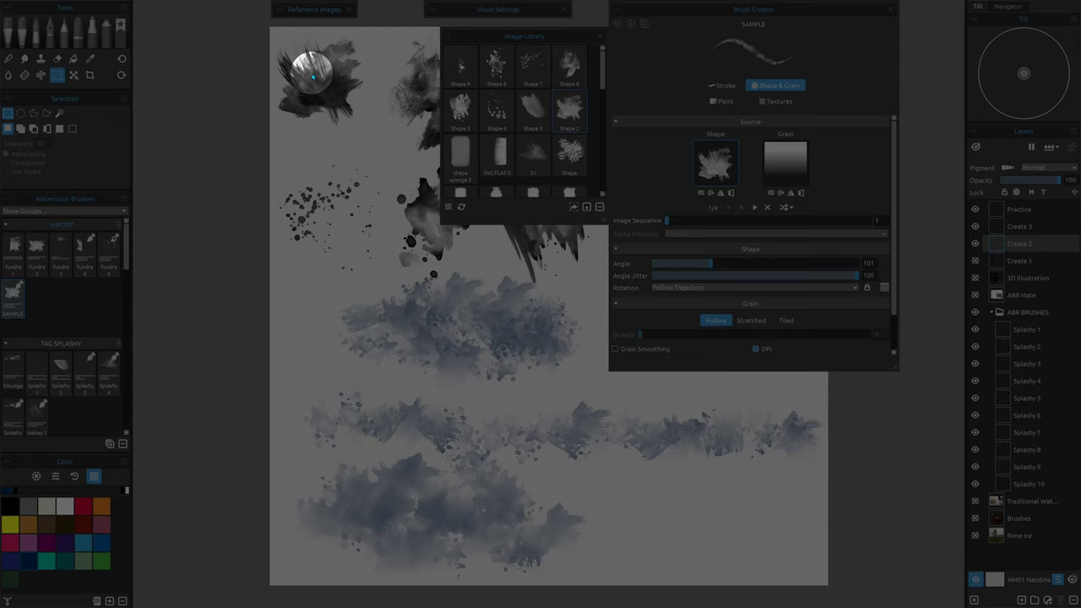
pyautogui.moveTo(313, 76); pyautogui.dragTo(345, 110)
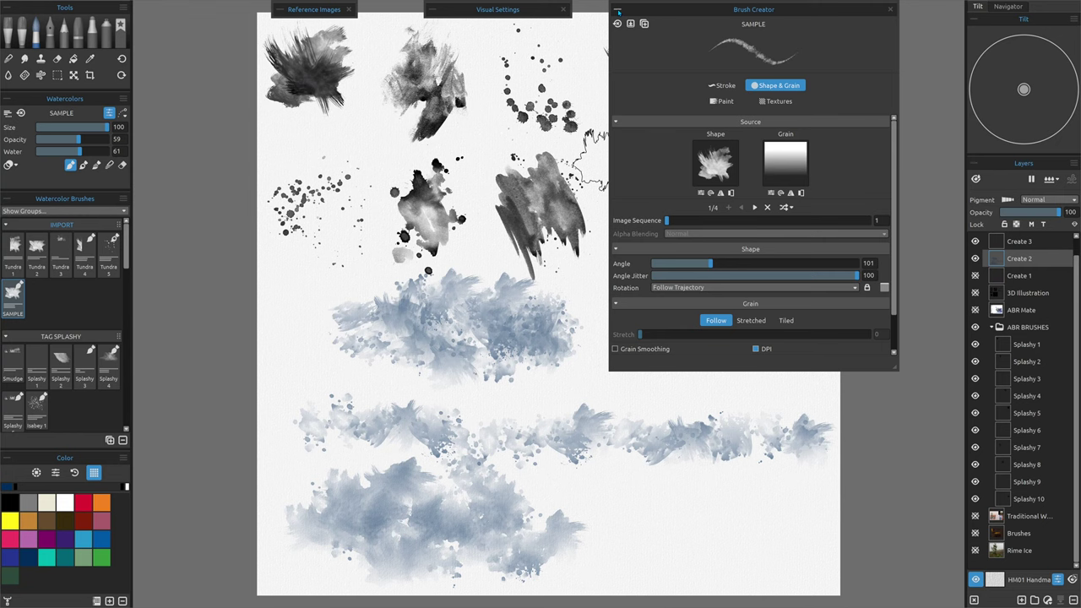
pyautogui.click(619, 11)
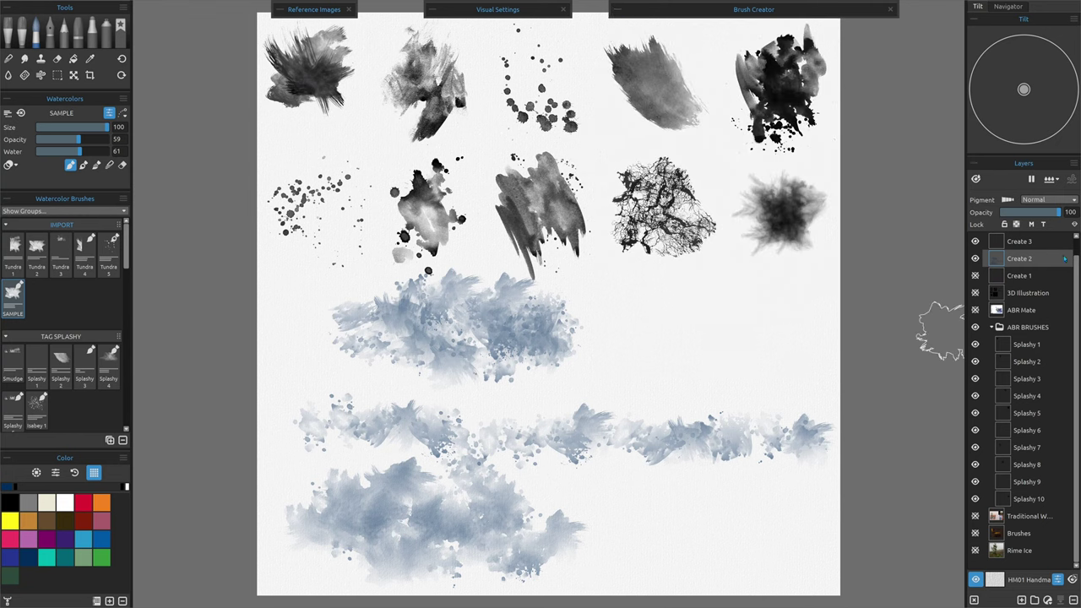
pyautogui.click(975, 259)
pyautogui.click(1022, 241)
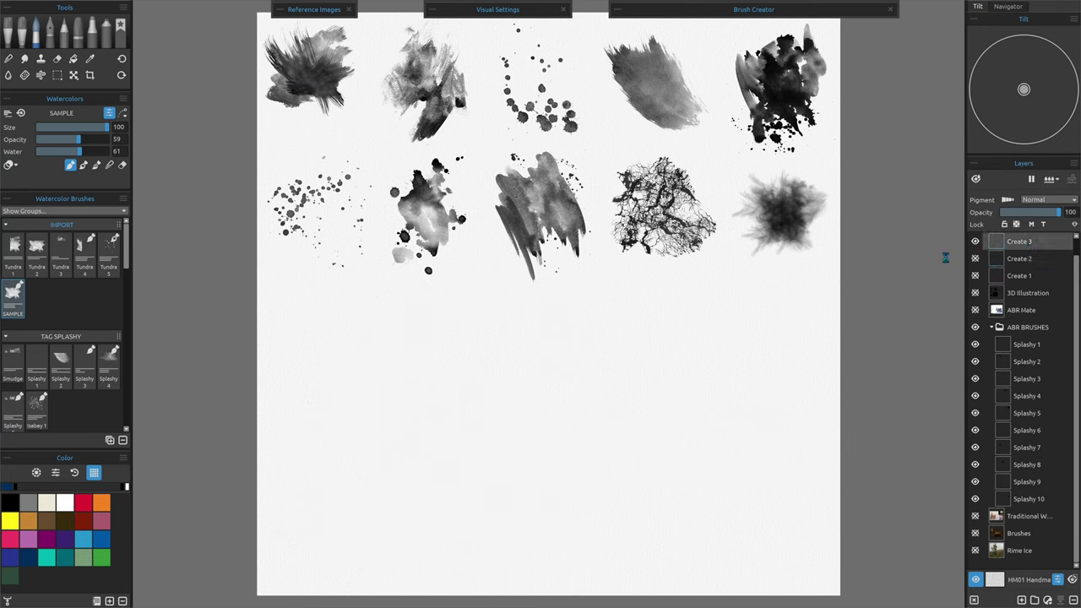
# Duplicate the Splashy 1 layer and move the copy to the empty canvas area, at about X 3.850, Y 11.133 in
pyautogui.click(311, 106)
pyautogui.hotkey('ctrl', 'z')
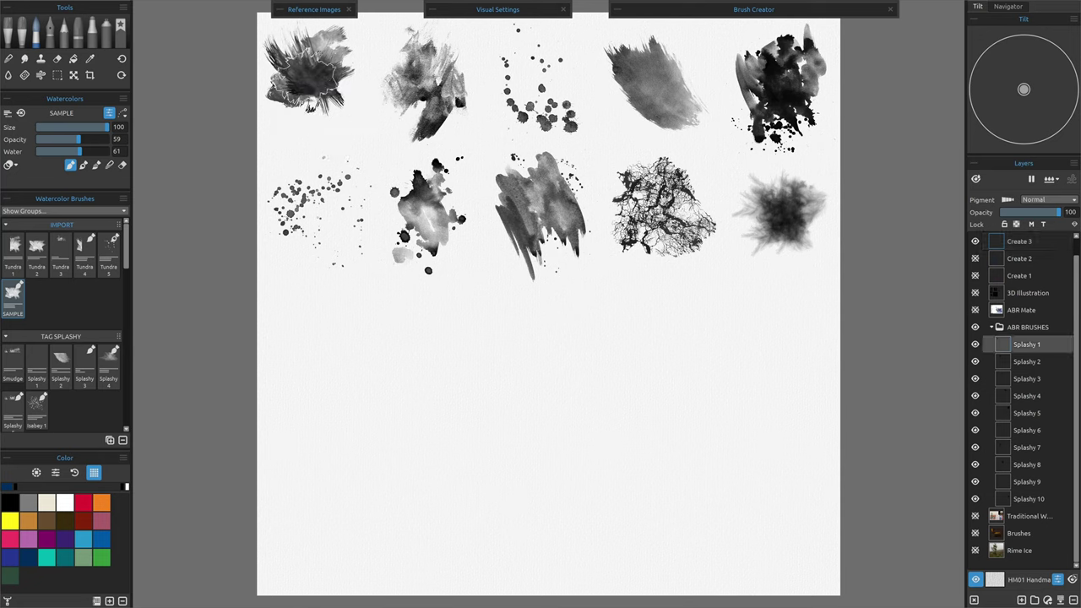
pyautogui.rightClick(1025, 345)
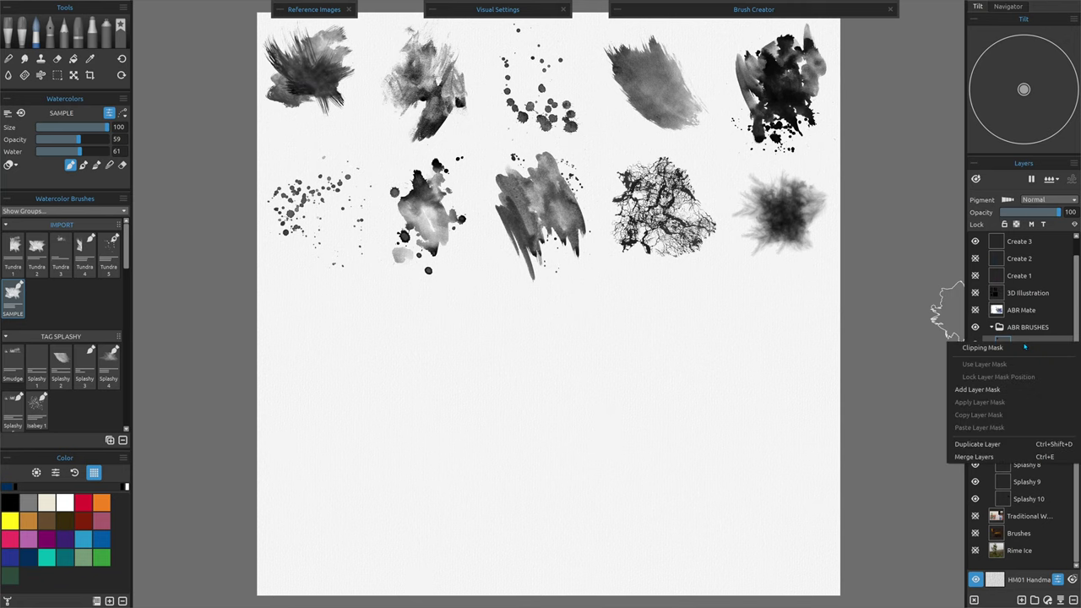
pyautogui.click(977, 444)
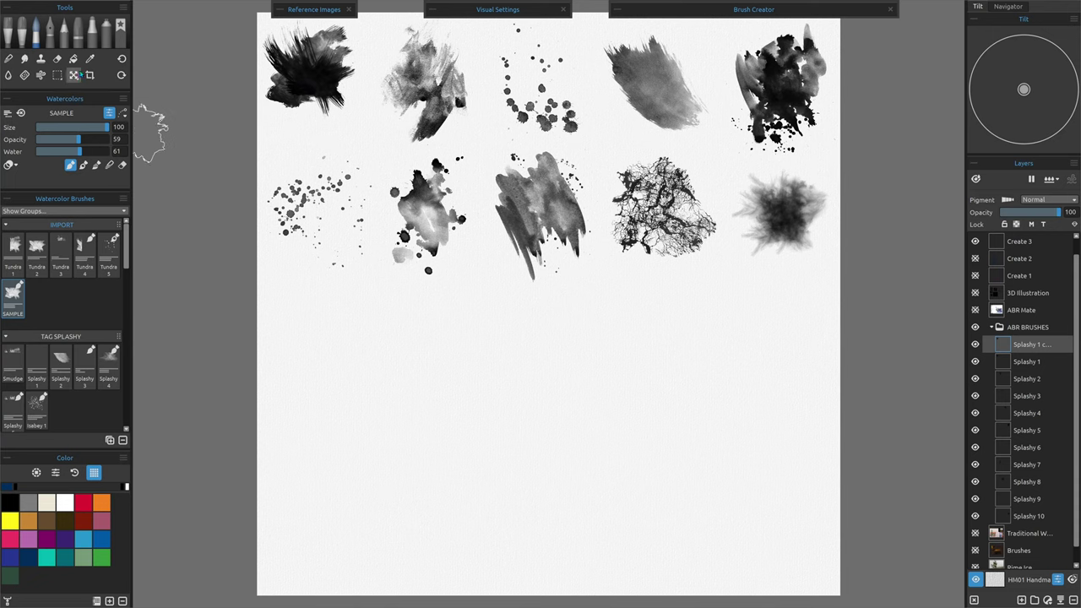
pyautogui.click(75, 75)
pyautogui.moveTo(314, 77); pyautogui.dragTo(421, 386)
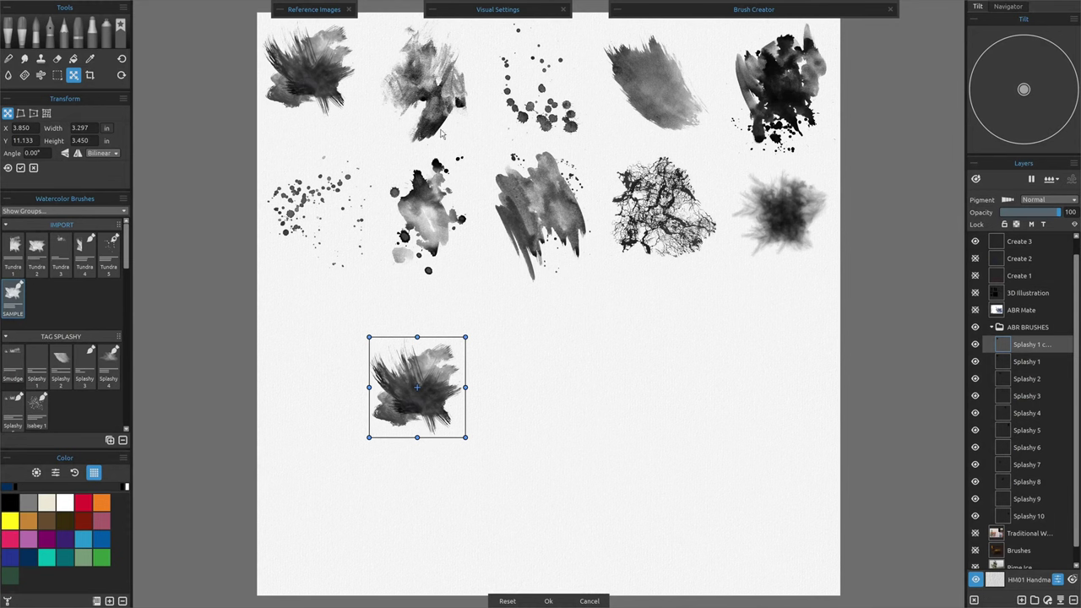
pyautogui.click(549, 601)
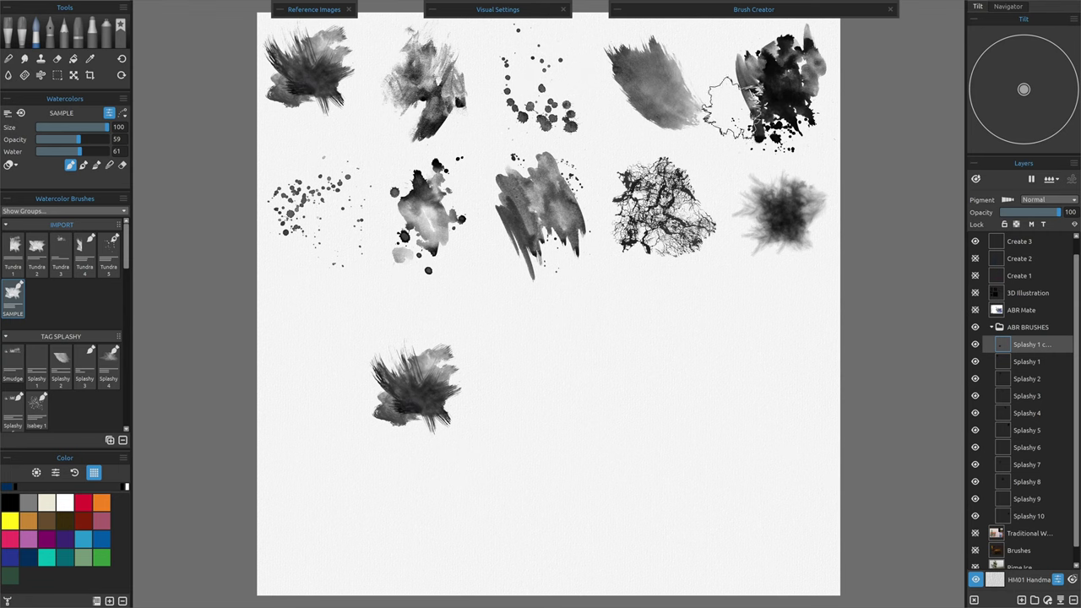
# Duplicate the Splashy 2 layer and place the copy directly below the Splashy 1 copy in the layer stack
pyautogui.click(1010, 363)
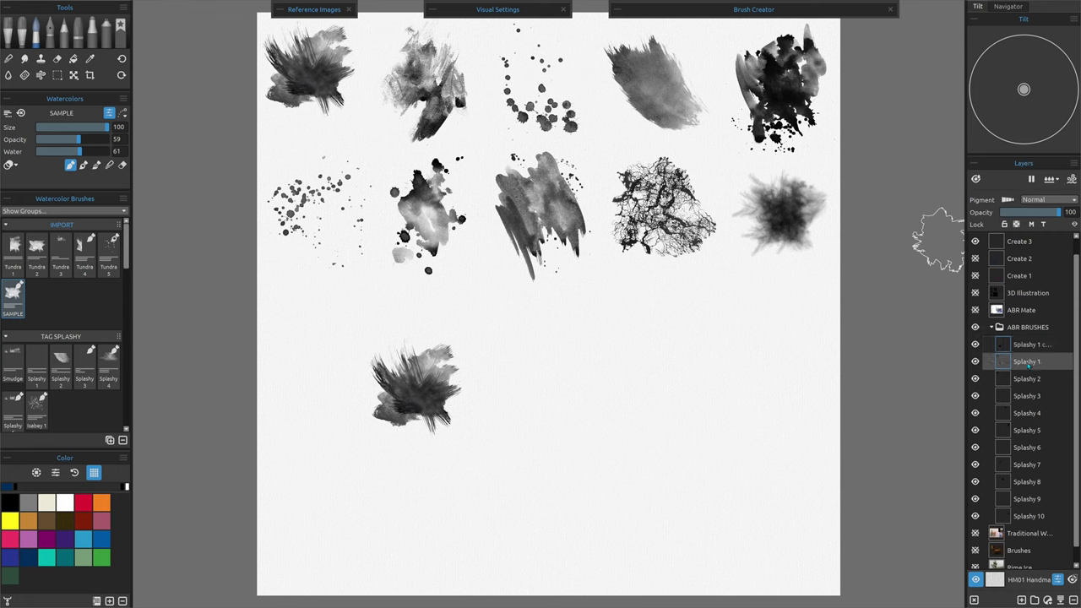
pyautogui.click(1027, 380)
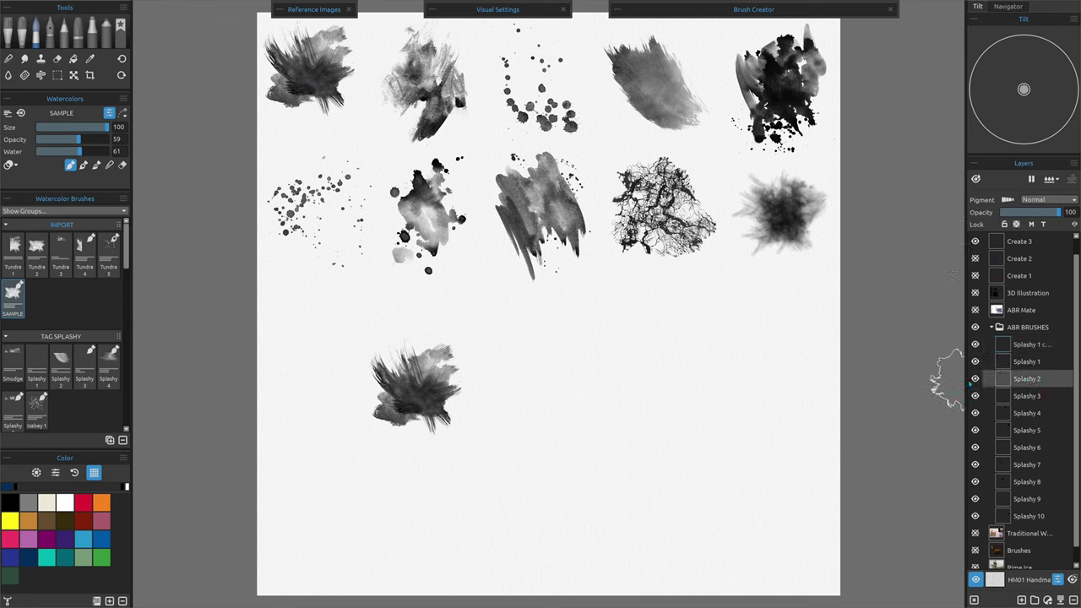
pyautogui.click(975, 379)
pyautogui.click(975, 380)
pyautogui.rightClick(1039, 380)
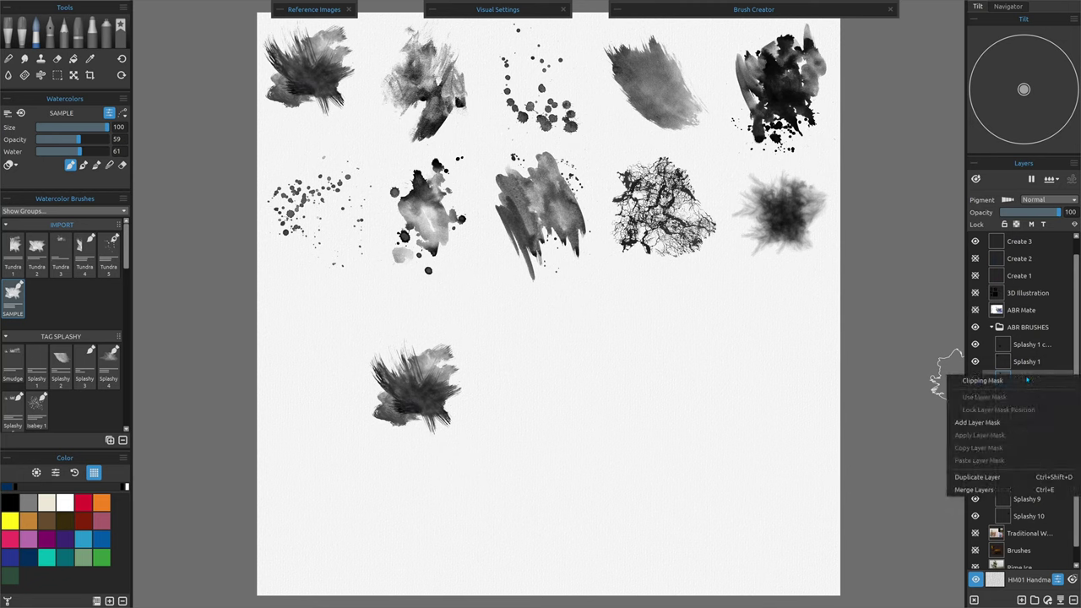
pyautogui.click(971, 478)
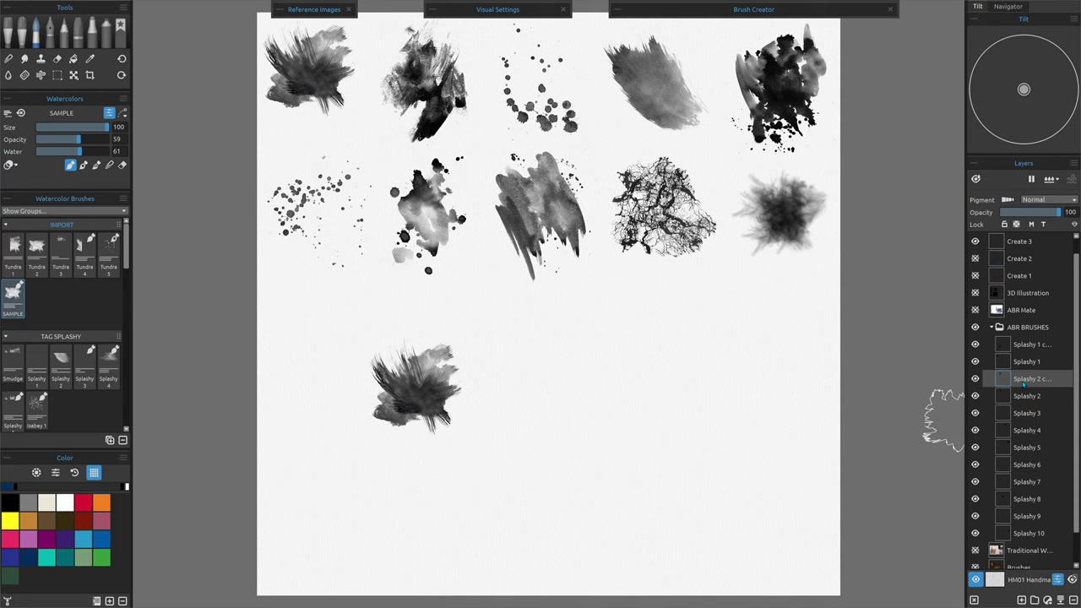
pyautogui.moveTo(1013, 386); pyautogui.dragTo(999, 353)
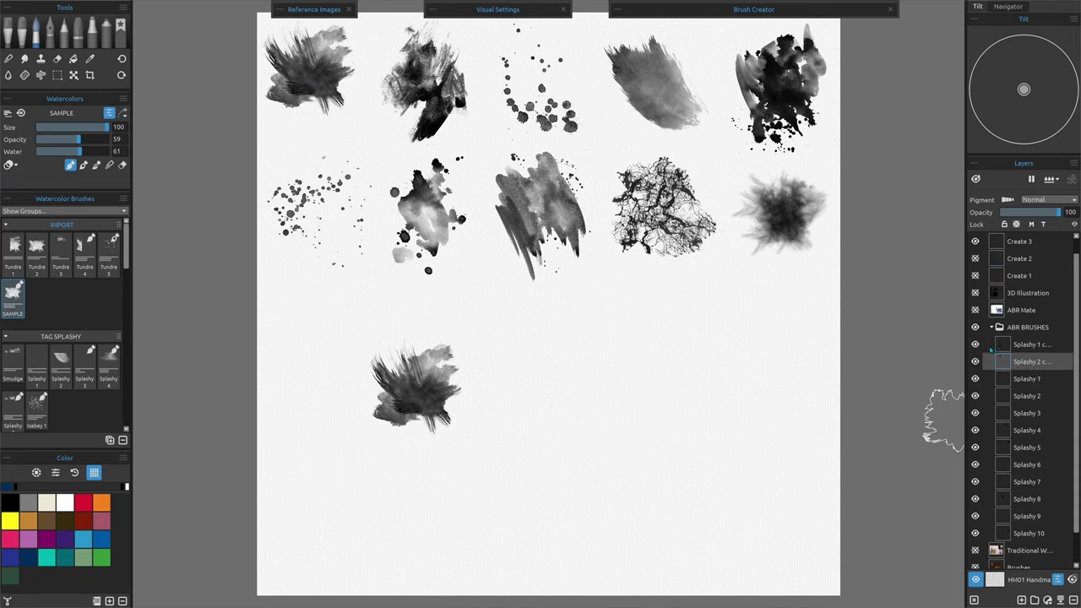
# Move the Splashy 2 copy over the Splashy 1 copy, to about X 4.270, Y 9.607 in
pyautogui.hotkey('ctrl', 't')
pyautogui.click(75, 78)
pyautogui.moveTo(441, 93); pyautogui.dragTo(442, 366)
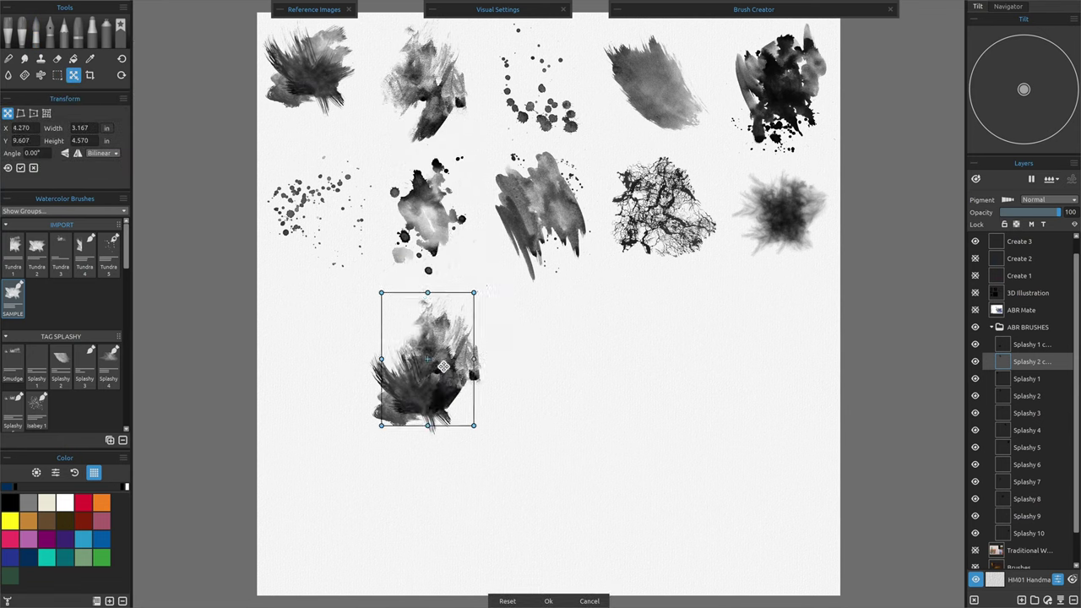
# Rotate the Splashy 2 copy to about -92.81° and shift it to about X 2.006, Y 10.698 in, overlapping the Splashy 1 copy
pyautogui.scroll(3, 353, 464)
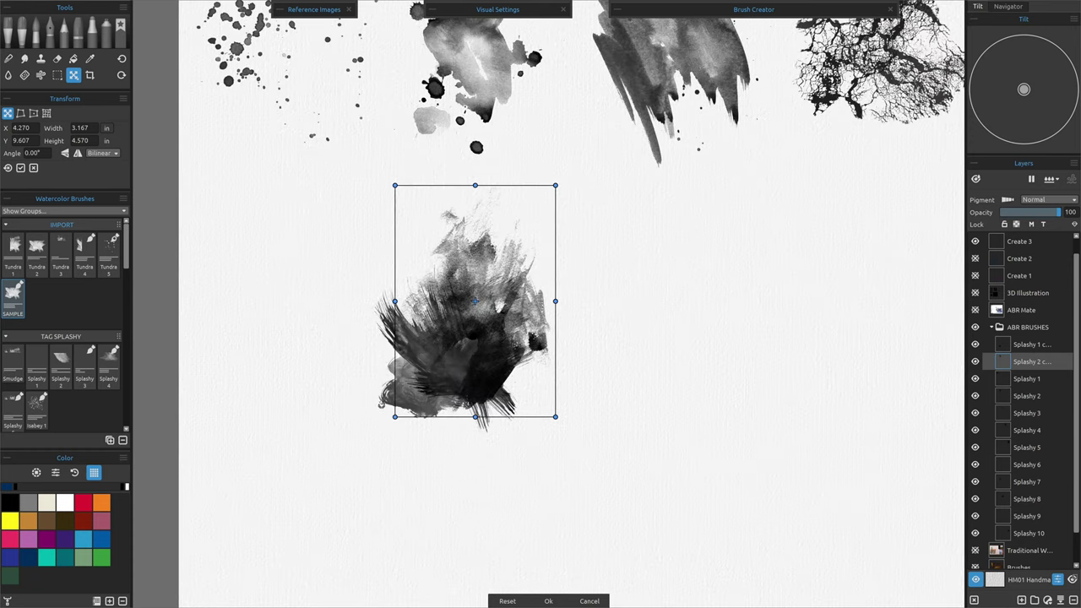
pyautogui.scroll(1, 353, 427)
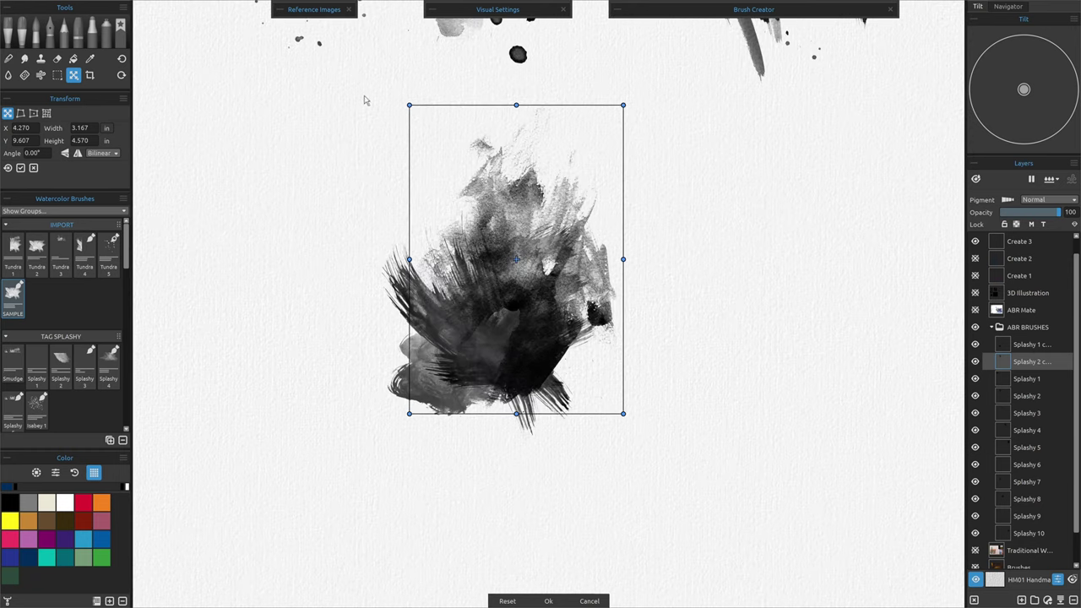
pyautogui.moveTo(394, 93); pyautogui.dragTo(328, 406)
pyautogui.moveTo(540, 245); pyautogui.dragTo(452, 277)
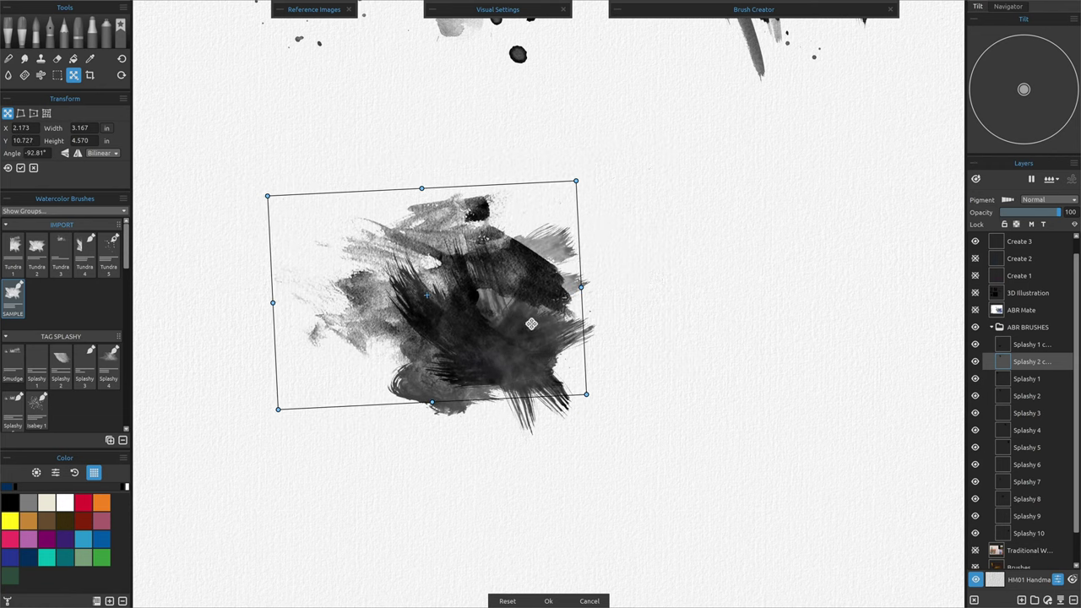
pyautogui.moveTo(530, 322); pyautogui.dragTo(525, 321)
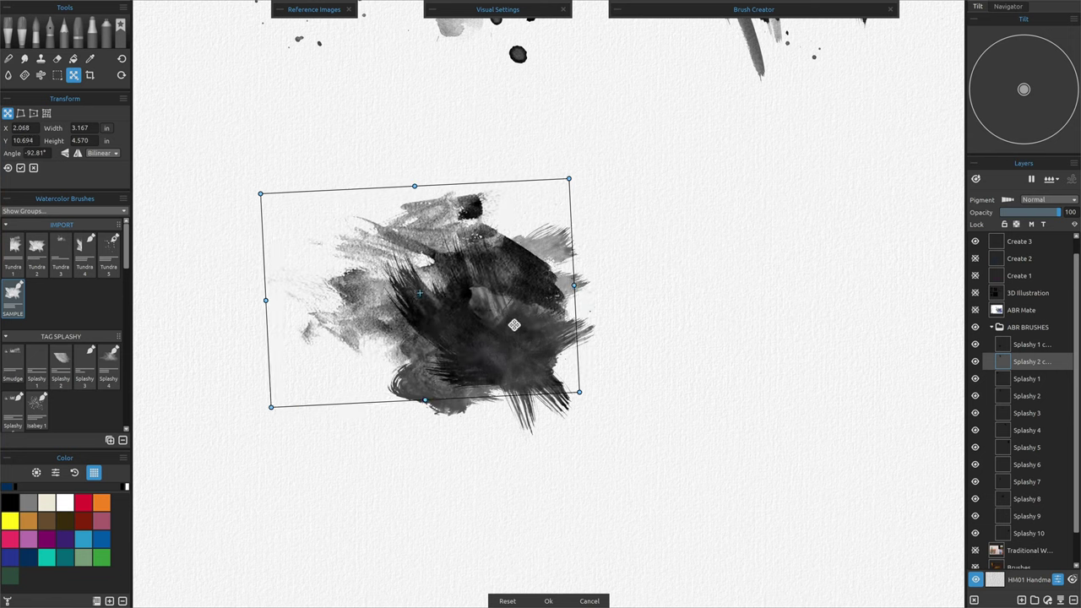
pyautogui.moveTo(502, 309); pyautogui.dragTo(493, 303)
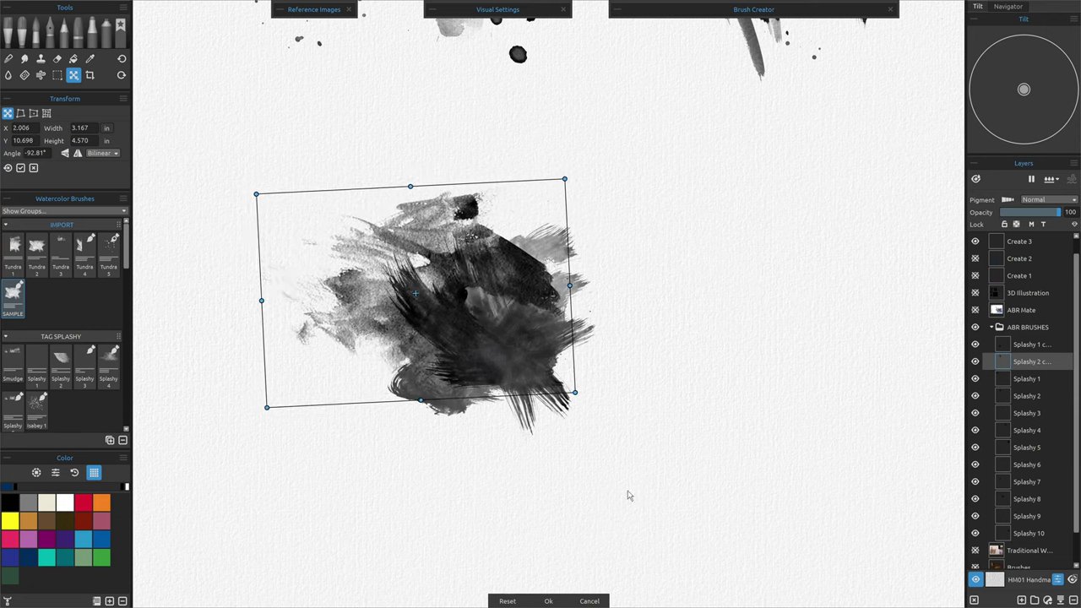
pyautogui.press('Return')
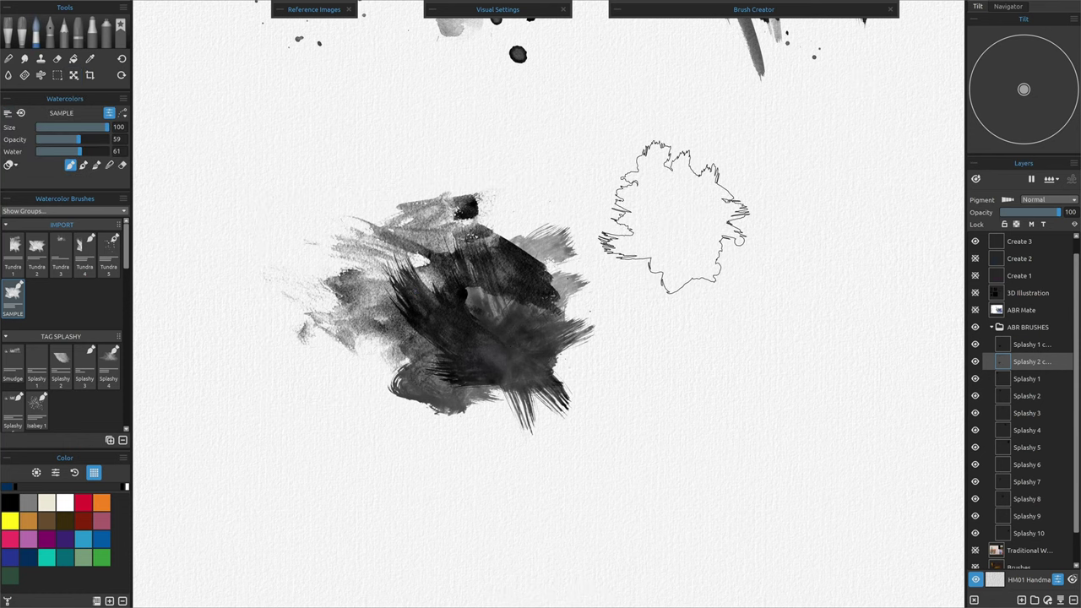
# Duplicate the Splashy 8 layer and place the copy directly below the Splashy 2 copy in the layer stack
pyautogui.scroll(-1, 663, 228)
pyautogui.scroll(-3, 668, 229)
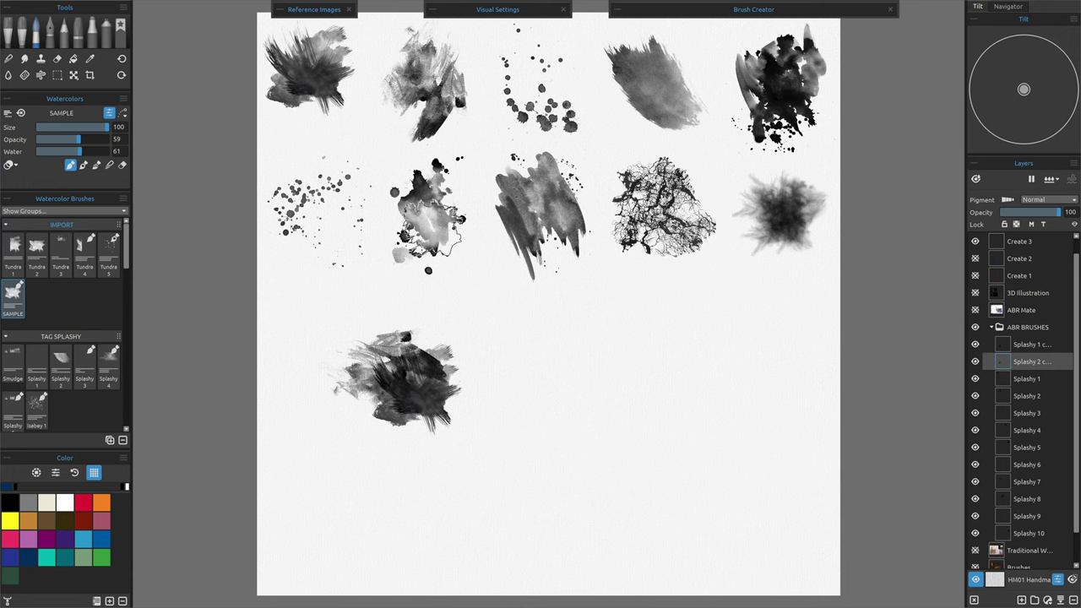
pyautogui.click(526, 209)
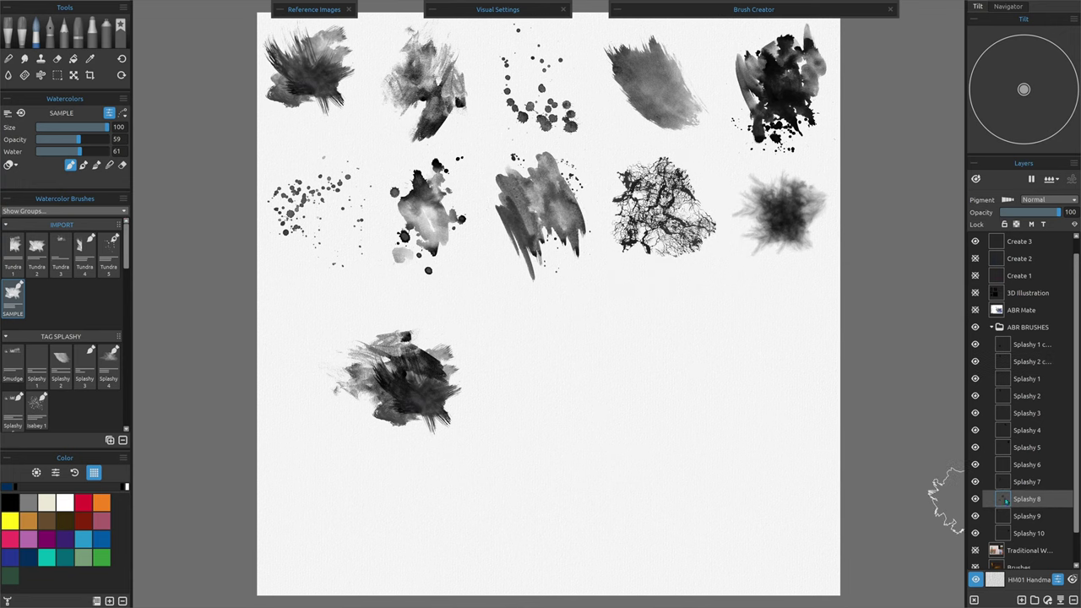
pyautogui.rightClick(1027, 500)
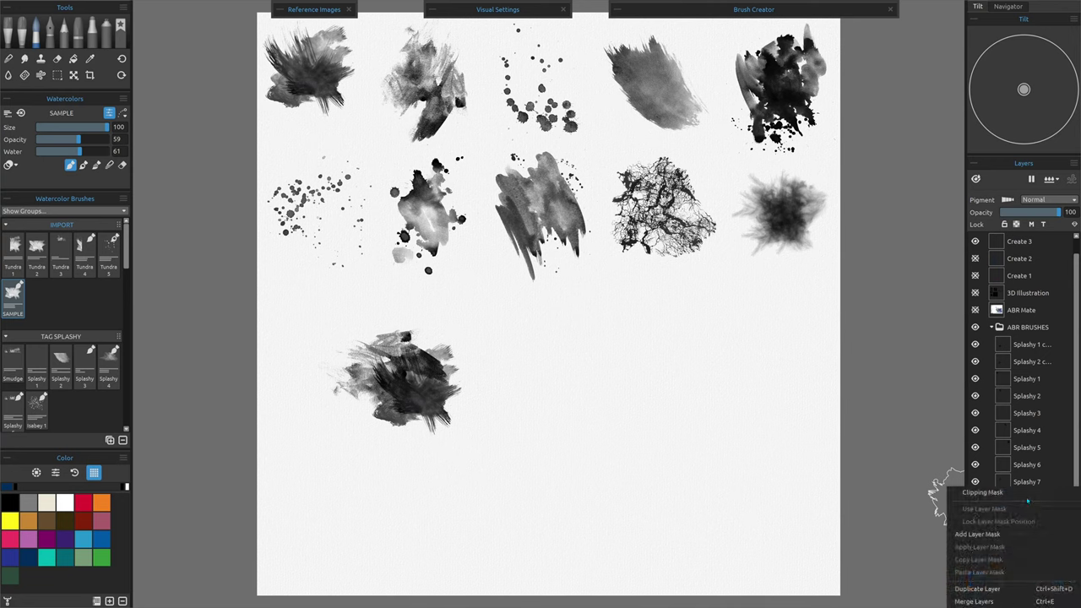
pyautogui.click(977, 588)
pyautogui.moveTo(1045, 503); pyautogui.dragTo(1039, 371)
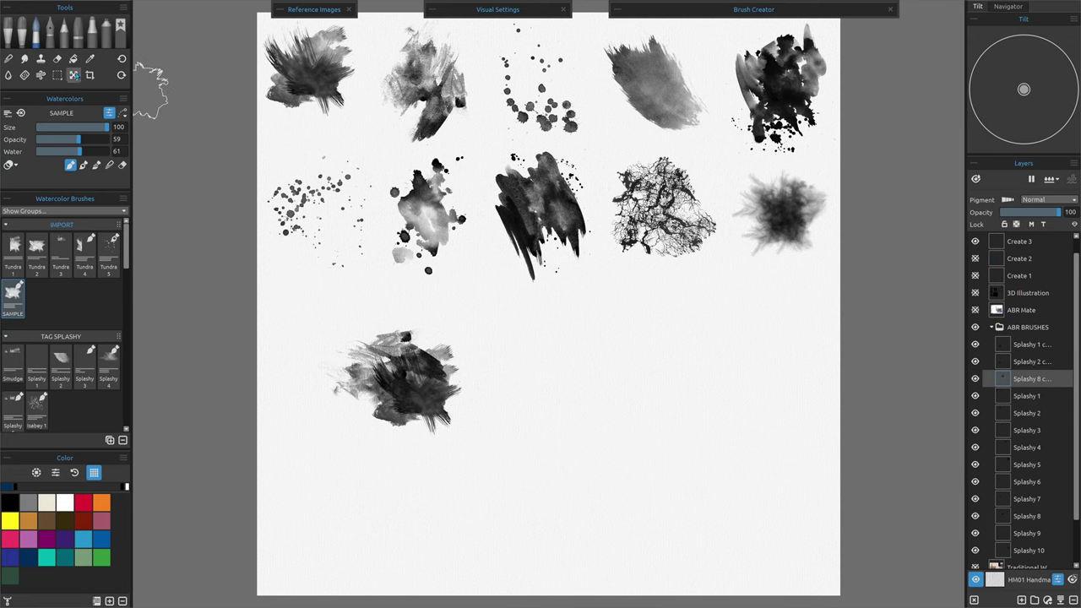
# Move the Splashy 8 copy over the other two splash copies, to about X 2.493, Y 10.417 in
pyautogui.hotkey('ctrl', 't')
pyautogui.moveTo(561, 203); pyautogui.dragTo(408, 369)
pyautogui.scroll(5, 326, 449)
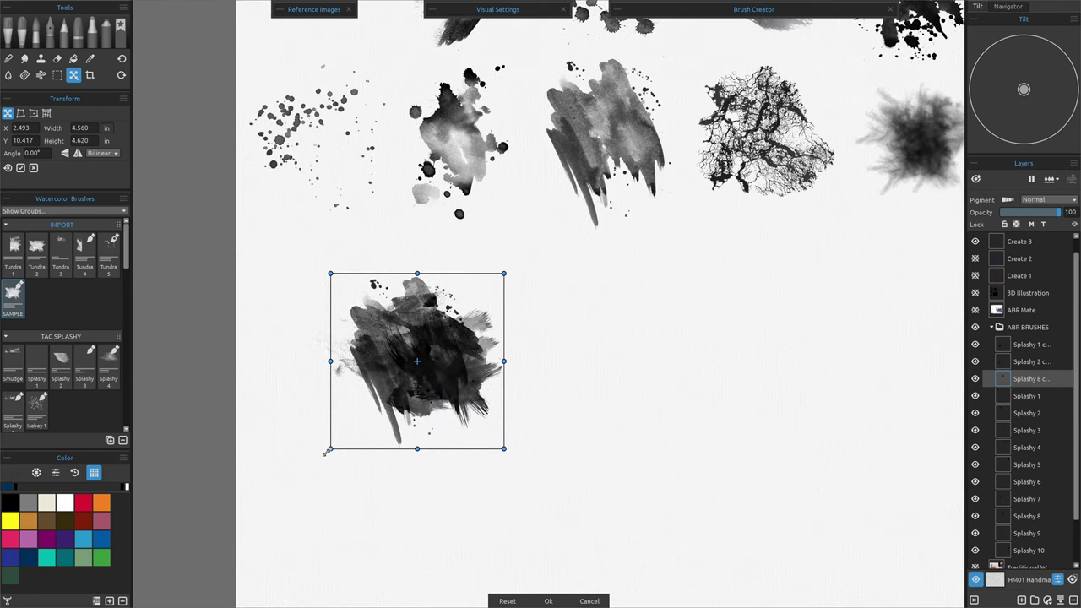
pyautogui.scroll(1, 287, 338)
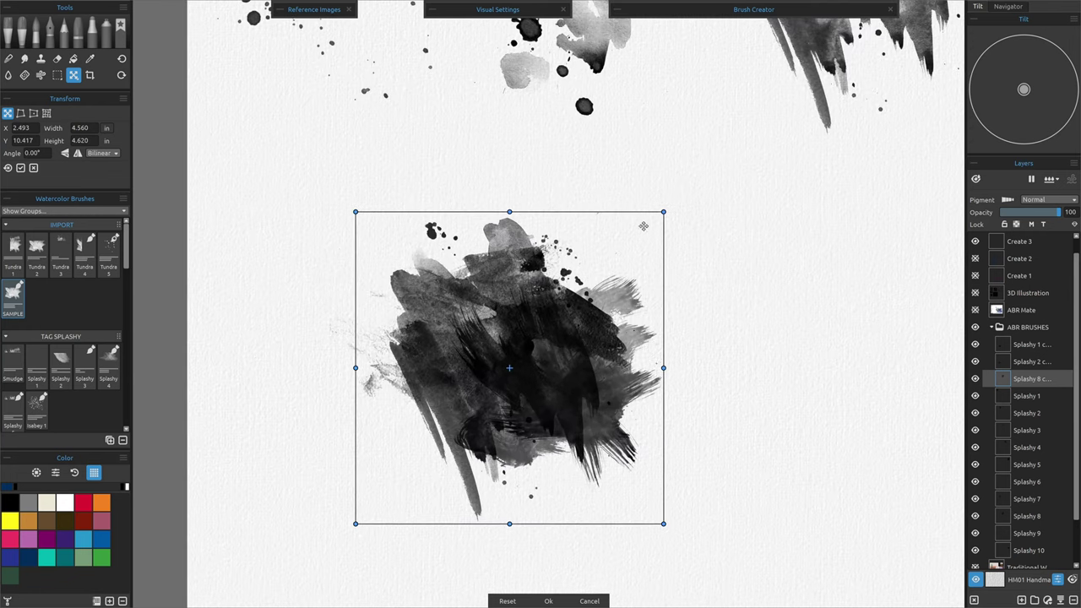
# Rotate the Splashy 8 copy to about -29.09° and shift it to about X 2.541, Y 9.341 in, overlapping the combined splash
pyautogui.moveTo(644, 227); pyautogui.dragTo(368, 306)
pyautogui.moveTo(523, 397)
pyautogui.mouseDown()
pyautogui.moveTo(519, 362)
pyautogui.moveTo(533, 357)
pyautogui.moveTo(512, 405)
pyautogui.mouseUp()
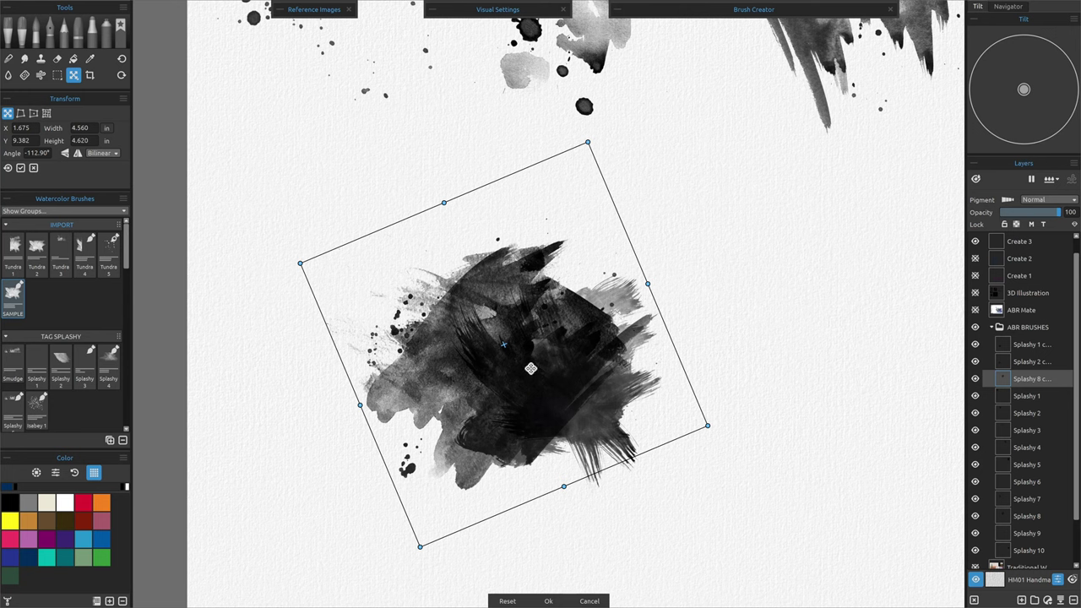
pyautogui.moveTo(531, 368)
pyautogui.mouseDown()
pyautogui.moveTo(525, 333)
pyautogui.moveTo(520, 363)
pyautogui.mouseUp()
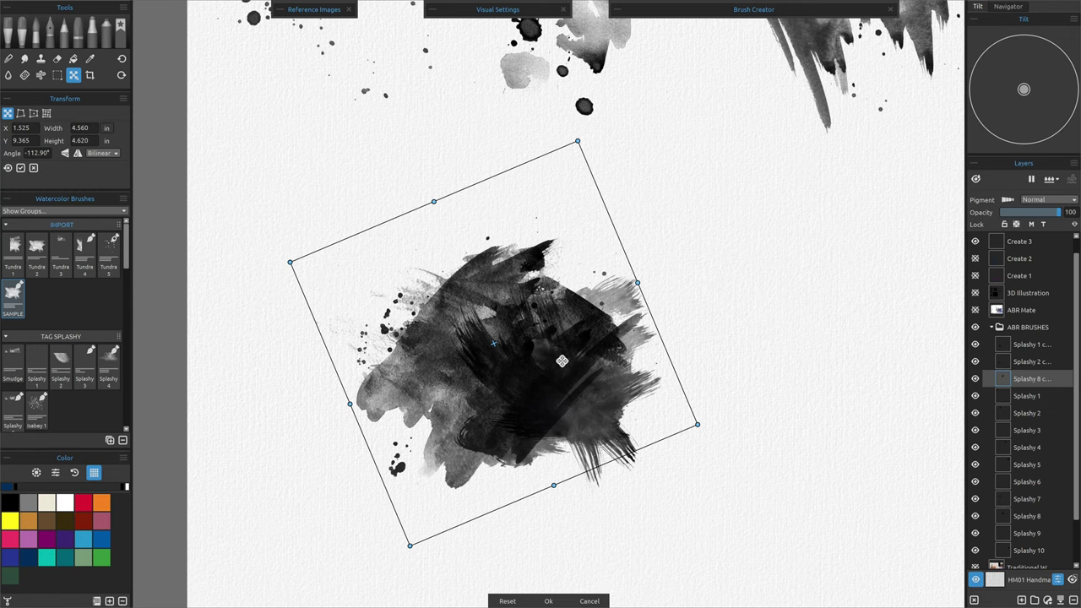
pyautogui.moveTo(528, 365); pyautogui.dragTo(614, 347)
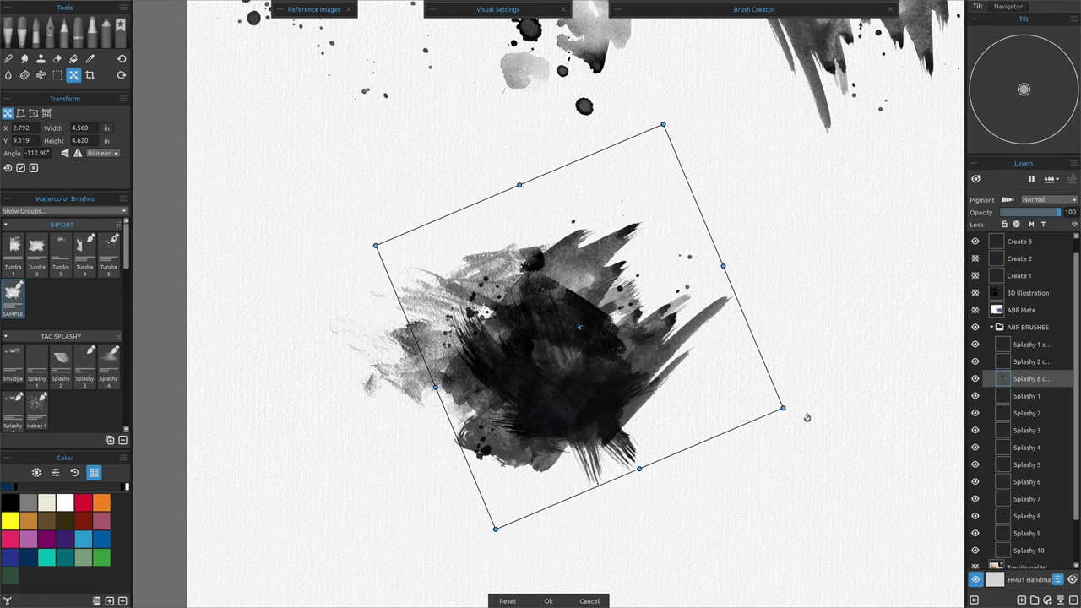
pyautogui.moveTo(807, 417); pyautogui.dragTo(529, 507)
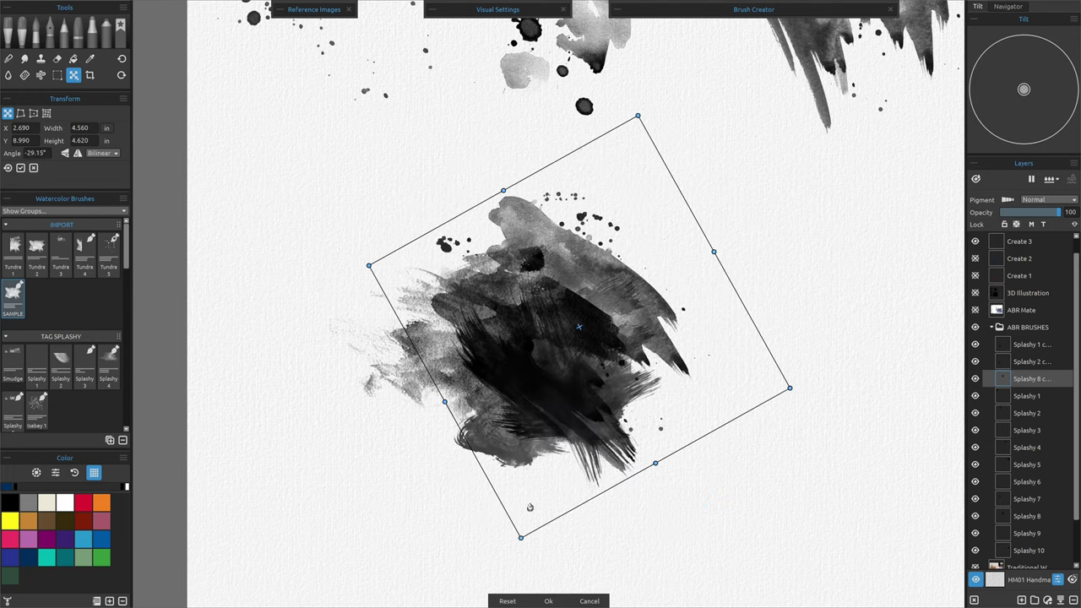
pyautogui.moveTo(596, 305); pyautogui.dragTo(586, 328)
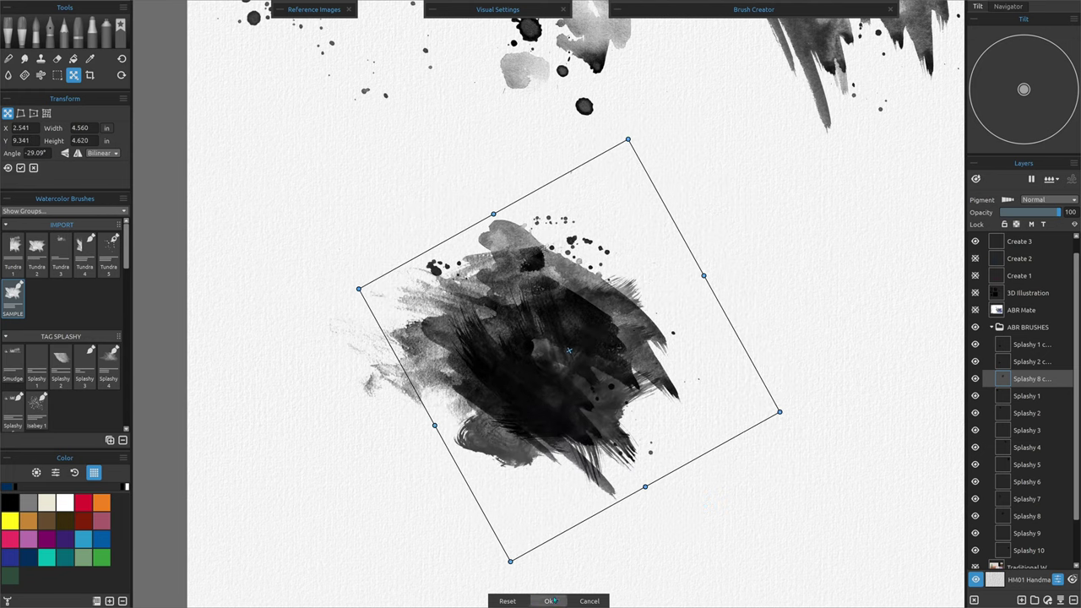
pyautogui.press('Return')
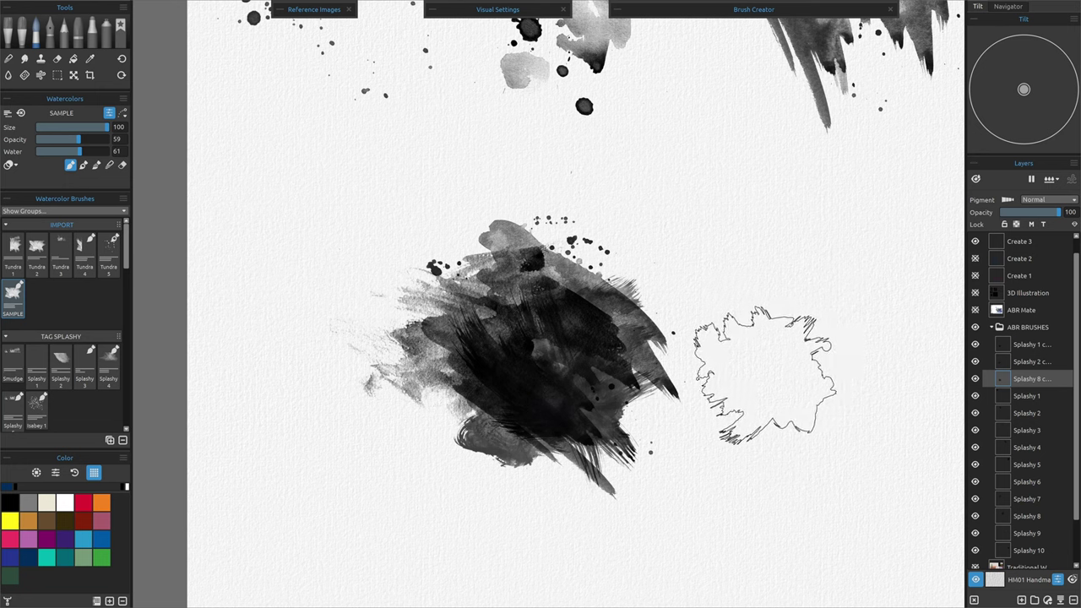
# Reduce the opacity of the Splashy 8 copy to 57 and of the Splashy 1 copy to 80
pyautogui.click(1035, 213)
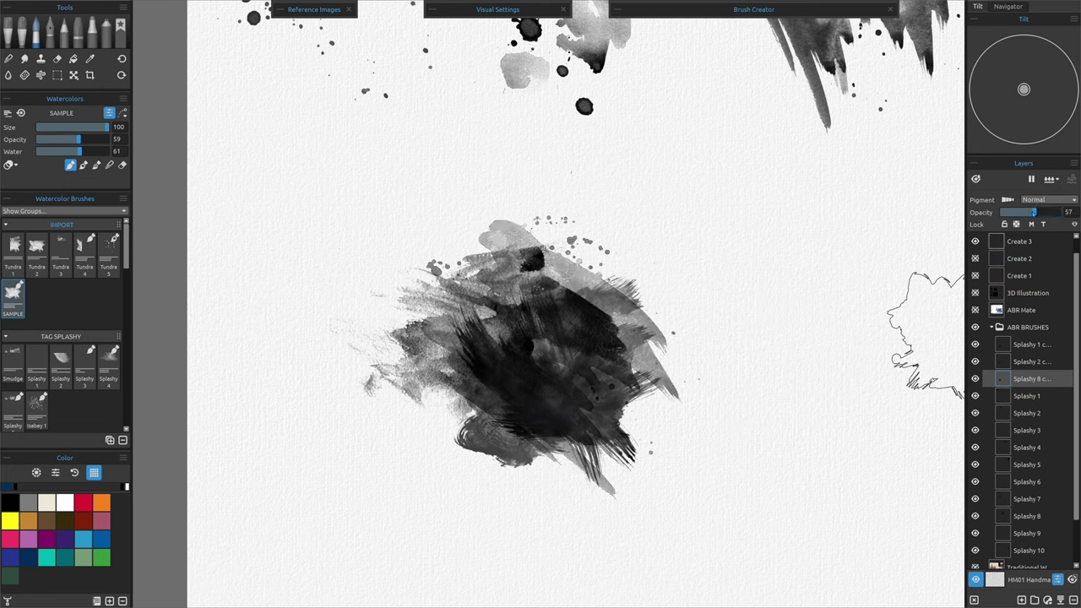
pyautogui.click(1035, 330)
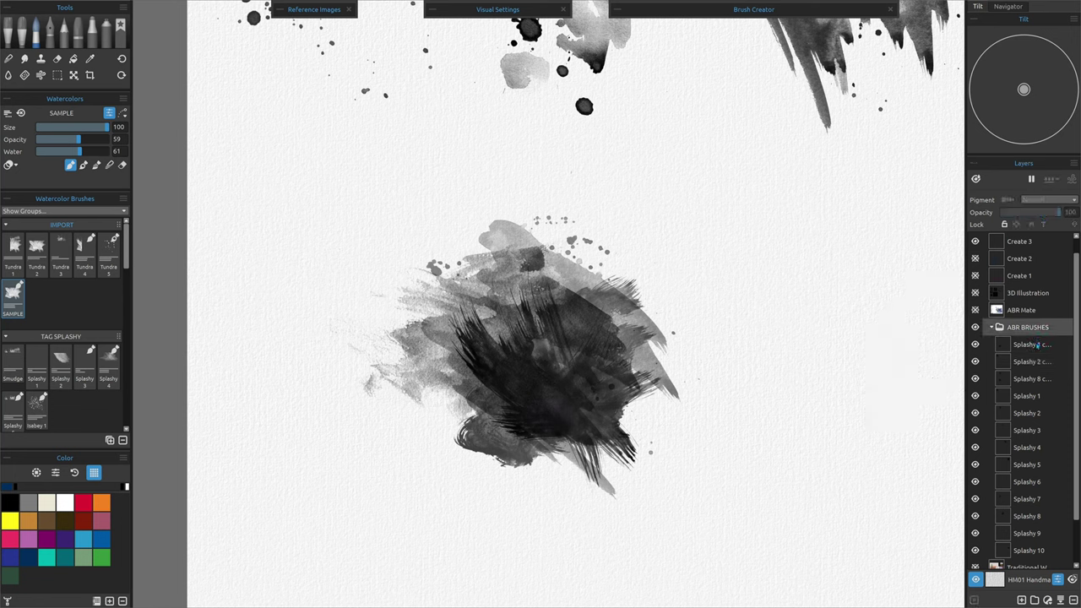
pyautogui.click(1038, 345)
pyautogui.click(1047, 213)
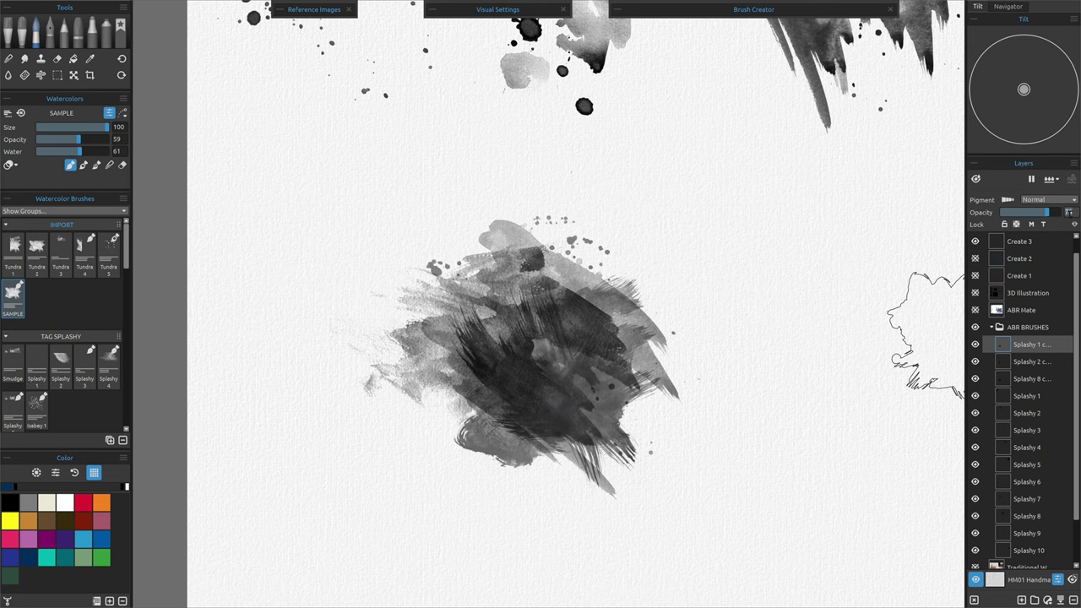
# Set the opacity of the Splashy 2 copy to 90 and of the Splashy 8 copy to 75
pyautogui.click(1032, 361)
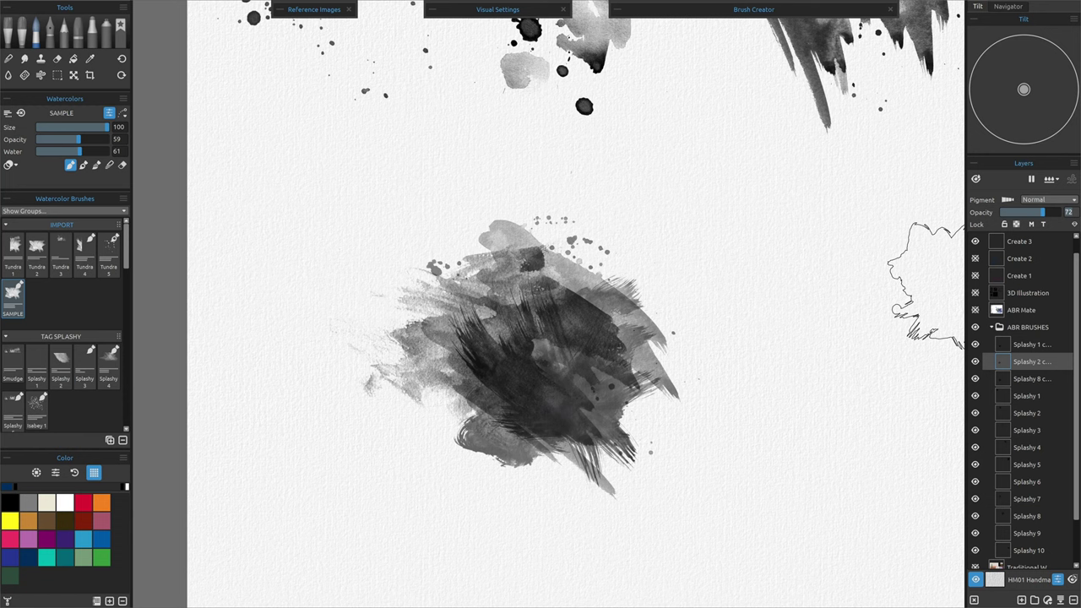
pyautogui.moveTo(1044, 212); pyautogui.dragTo(1054, 212)
pyautogui.click(1050, 383)
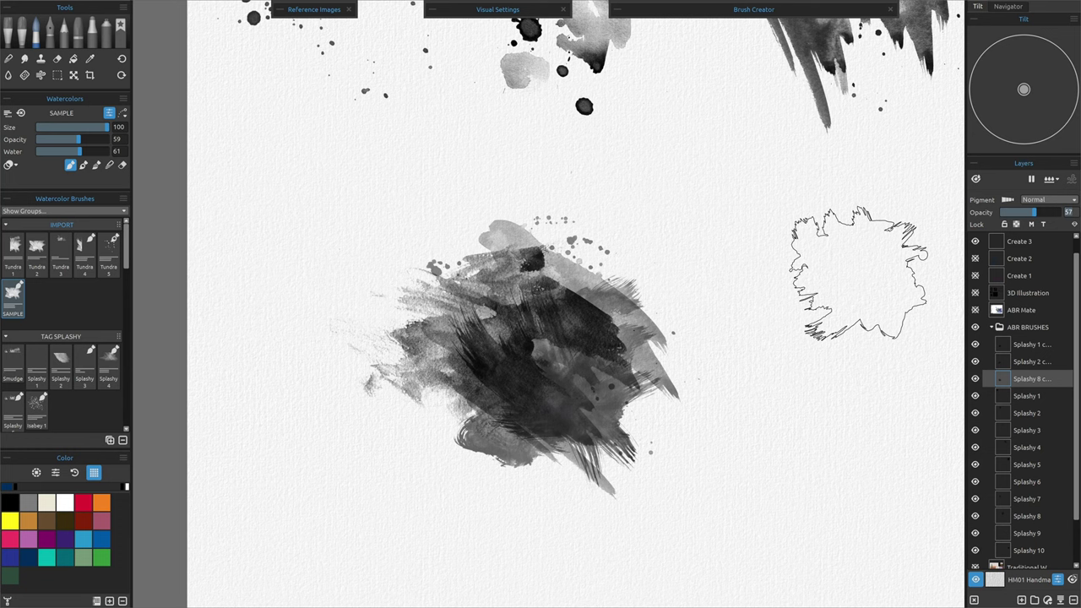
pyautogui.moveTo(1036, 212); pyautogui.dragTo(1046, 212)
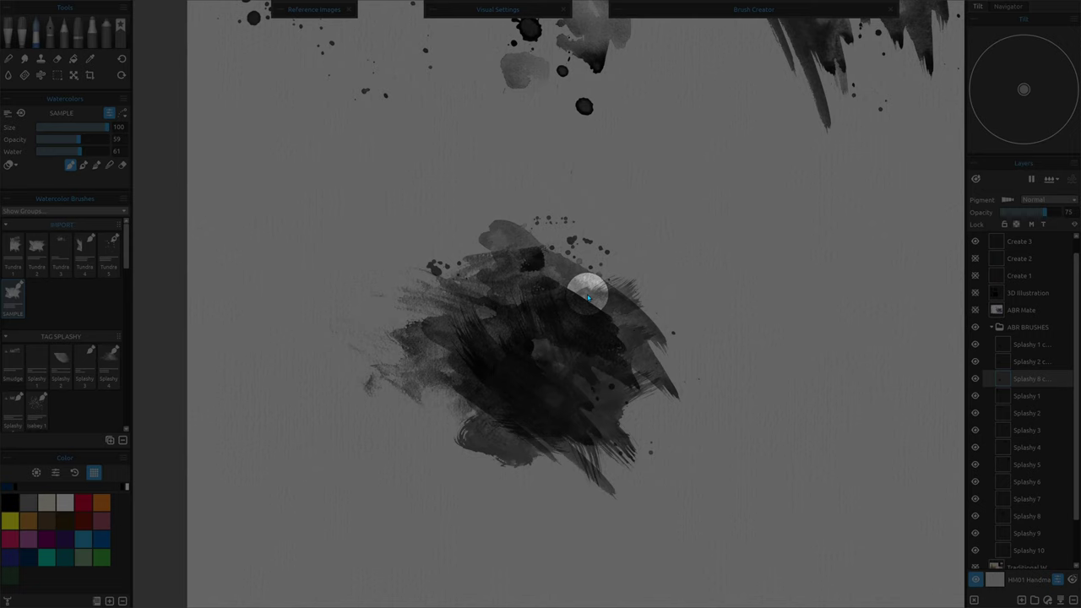
# Erase texture into the Splashy 2 copy across the splash's dark areas using the Spatter 2 eraser at size 60
pyautogui.moveTo(583, 294)
pyautogui.mouseDown()
pyautogui.moveTo(531, 289)
pyautogui.moveTo(549, 279)
pyautogui.moveTo(567, 322)
pyautogui.moveTo(579, 309)
pyautogui.moveTo(545, 308)
pyautogui.moveTo(572, 316)
pyautogui.moveTo(572, 346)
pyautogui.mouseUp()
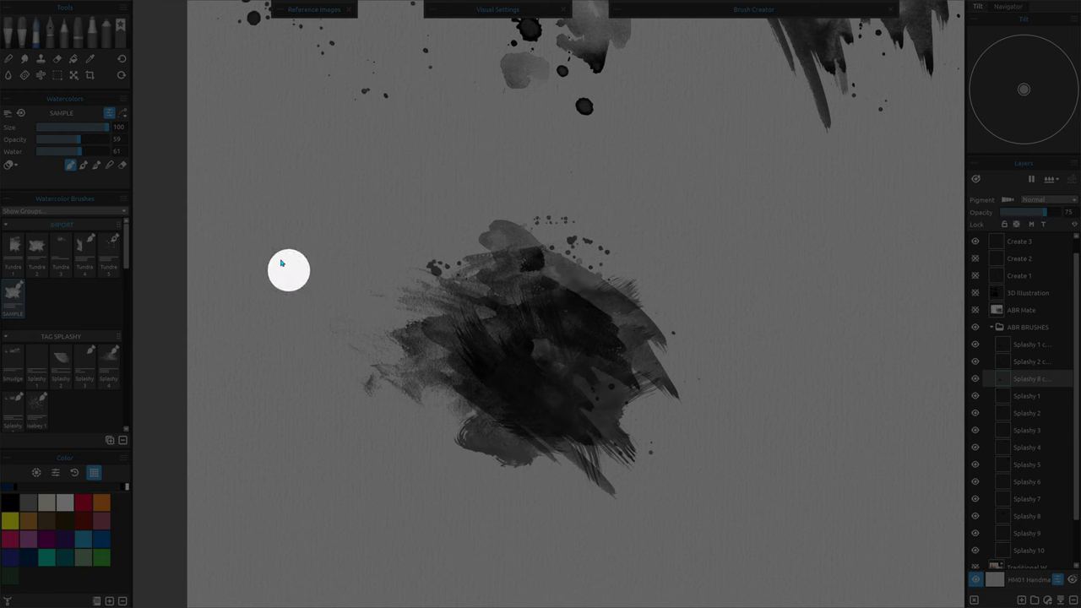
pyautogui.click(56, 59)
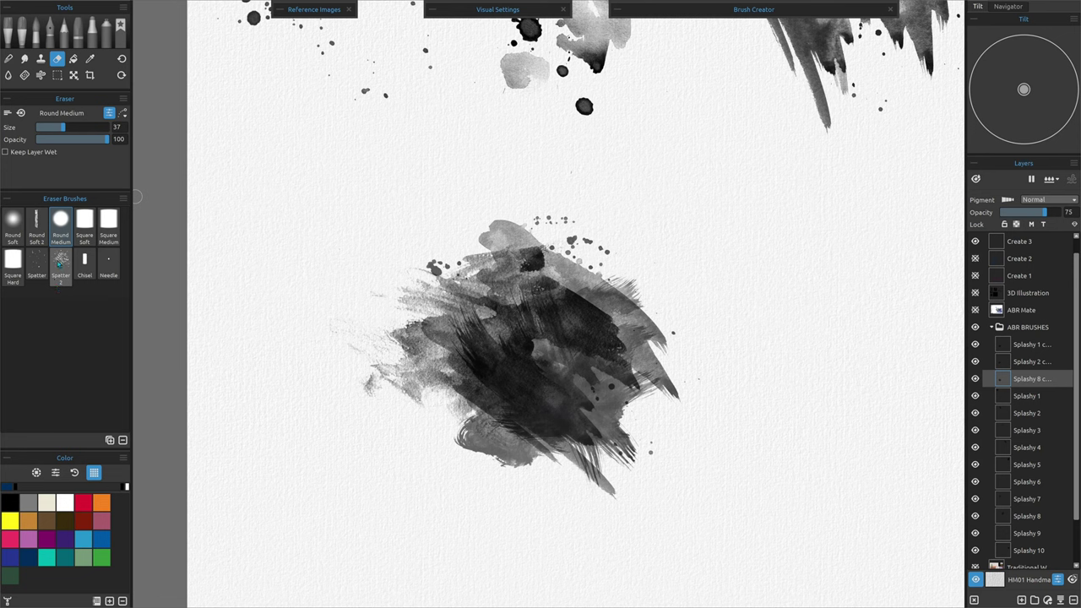
pyautogui.click(61, 260)
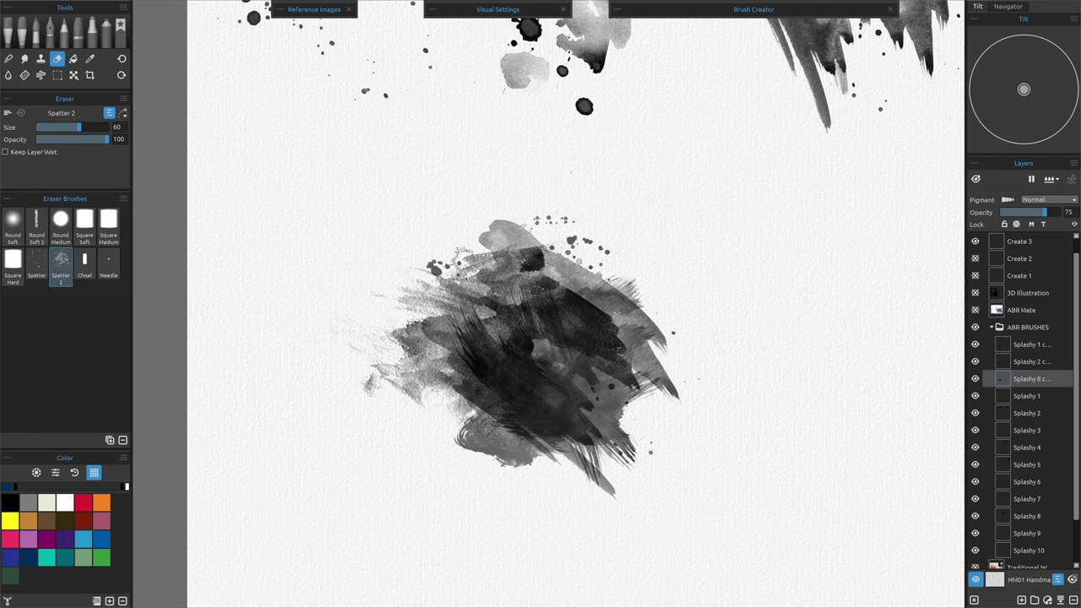
pyautogui.click(1026, 363)
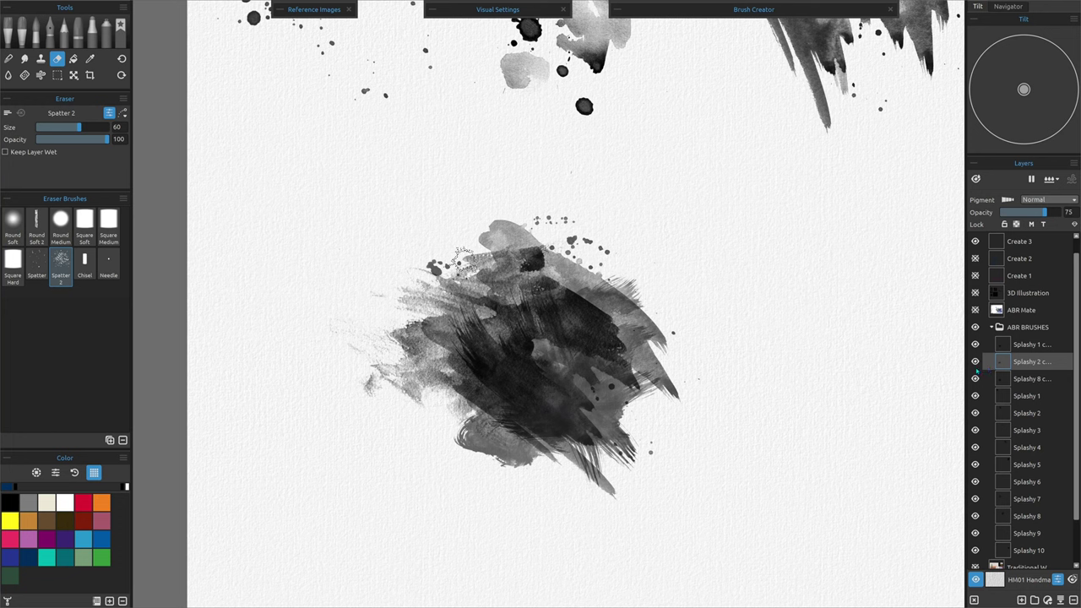
pyautogui.click(976, 362)
pyautogui.moveTo(585, 309)
pyautogui.mouseDown()
pyautogui.moveTo(535, 278)
pyautogui.moveTo(576, 289)
pyautogui.moveTo(600, 317)
pyautogui.moveTo(618, 316)
pyautogui.moveTo(610, 340)
pyautogui.moveTo(552, 350)
pyautogui.moveTo(608, 340)
pyautogui.moveTo(610, 373)
pyautogui.moveTo(627, 339)
pyautogui.moveTo(549, 274)
pyautogui.moveTo(538, 333)
pyautogui.moveTo(557, 339)
pyautogui.moveTo(496, 376)
pyautogui.moveTo(514, 395)
pyautogui.moveTo(459, 392)
pyautogui.moveTo(487, 430)
pyautogui.moveTo(441, 411)
pyautogui.moveTo(522, 427)
pyautogui.moveTo(446, 398)
pyautogui.moveTo(480, 459)
pyautogui.mouseUp()
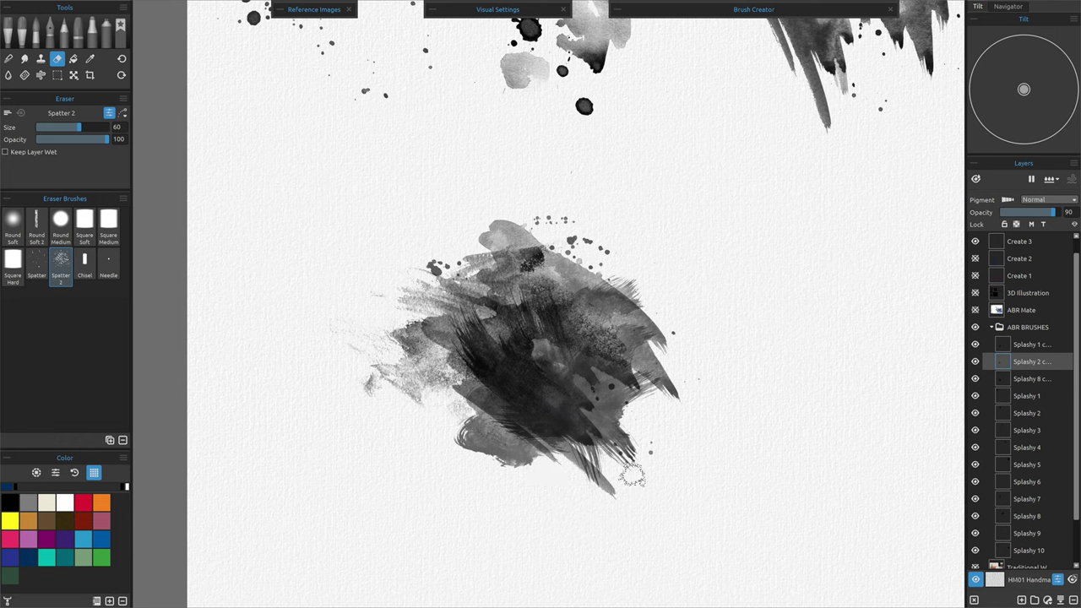
# Erase the Splashy 8 copy's streak below the splash and roughen its upper and right edges with the Spatter 2 eraser
pyautogui.click(976, 379)
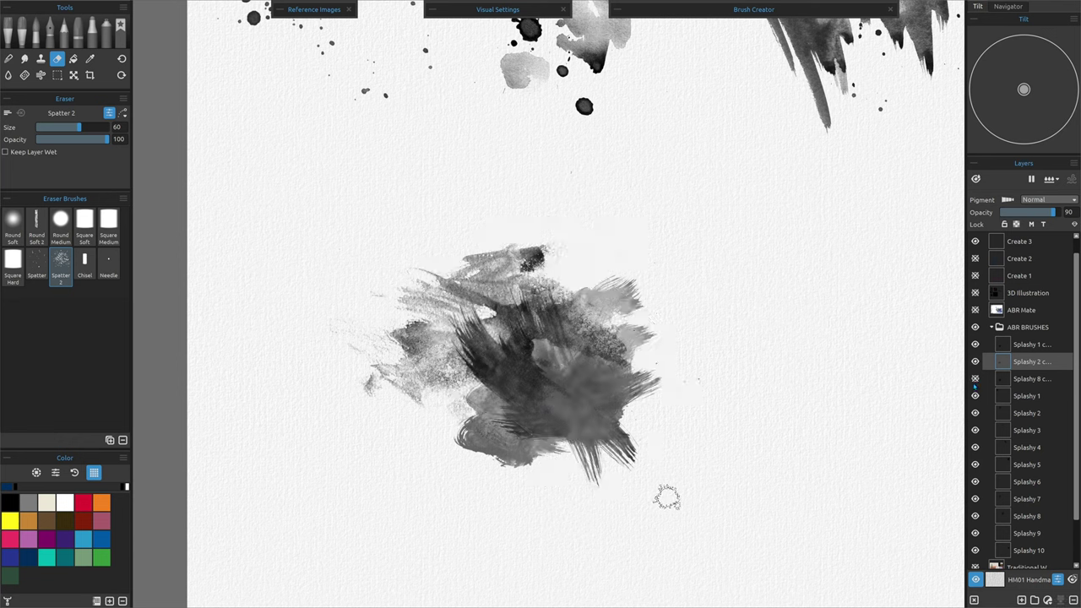
pyautogui.click(976, 379)
pyautogui.click(1032, 378)
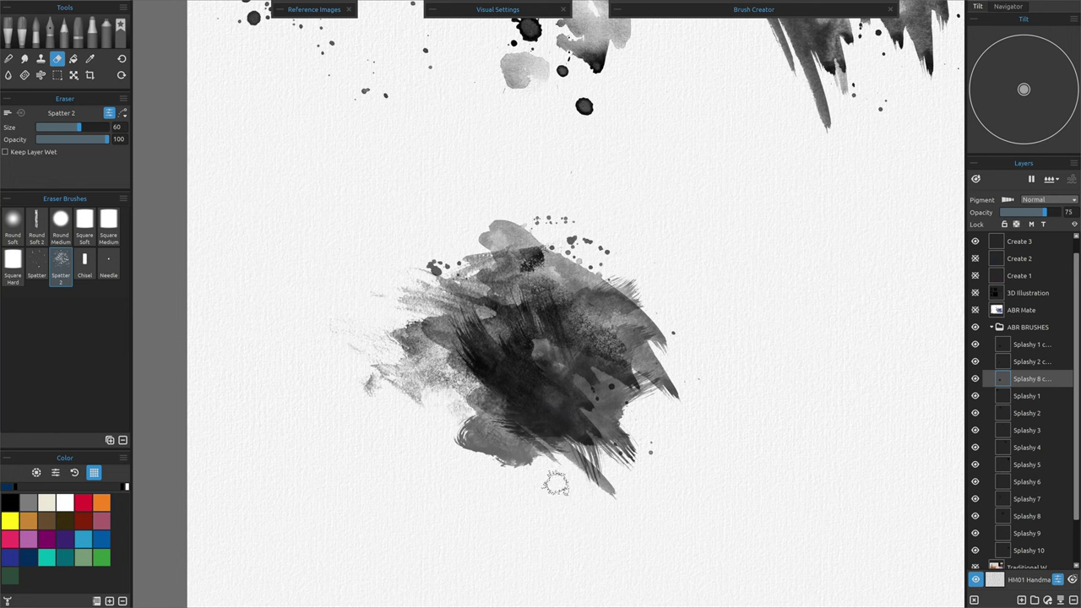
pyautogui.moveTo(600, 500); pyautogui.dragTo(598, 478)
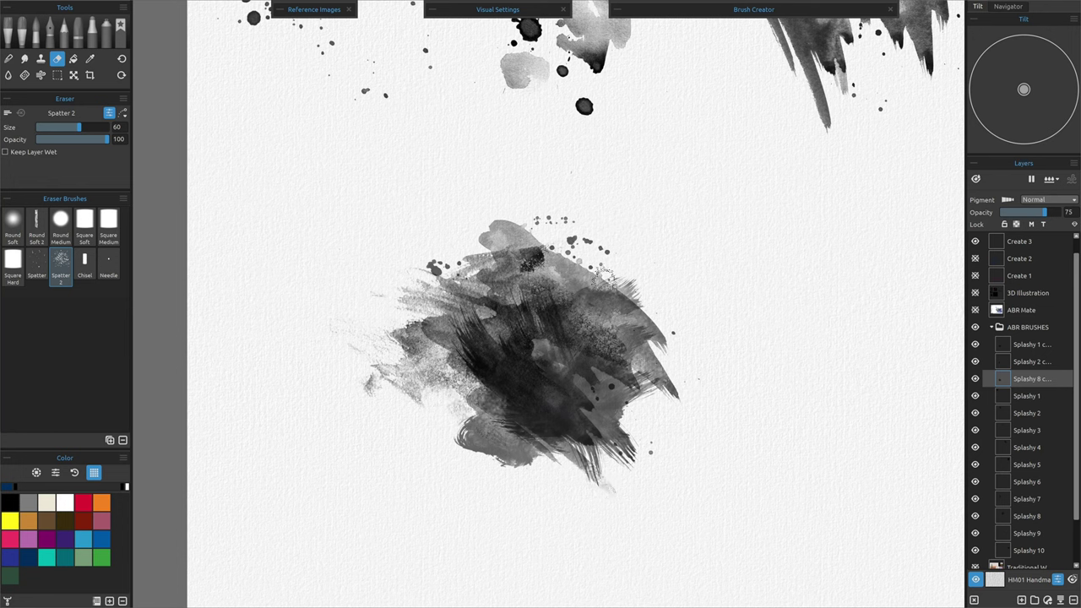
pyautogui.moveTo(613, 279)
pyautogui.mouseDown()
pyautogui.moveTo(548, 216)
pyautogui.moveTo(545, 233)
pyautogui.moveTo(522, 212)
pyautogui.moveTo(537, 251)
pyautogui.mouseUp()
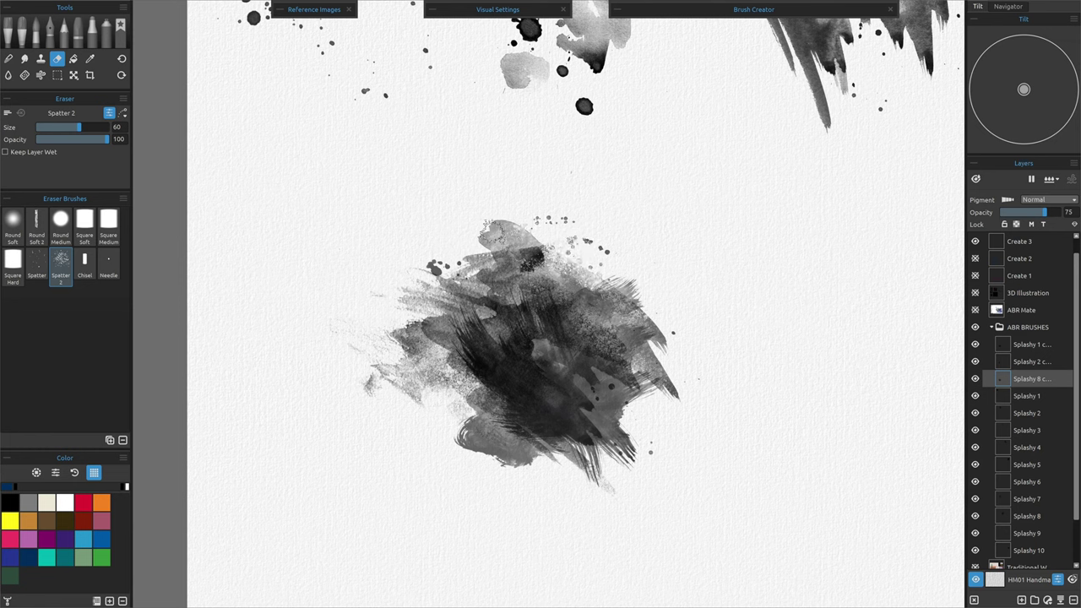
pyautogui.moveTo(467, 232)
pyautogui.mouseDown()
pyautogui.moveTo(467, 265)
pyautogui.moveTo(487, 246)
pyautogui.moveTo(482, 219)
pyautogui.moveTo(503, 221)
pyautogui.mouseUp()
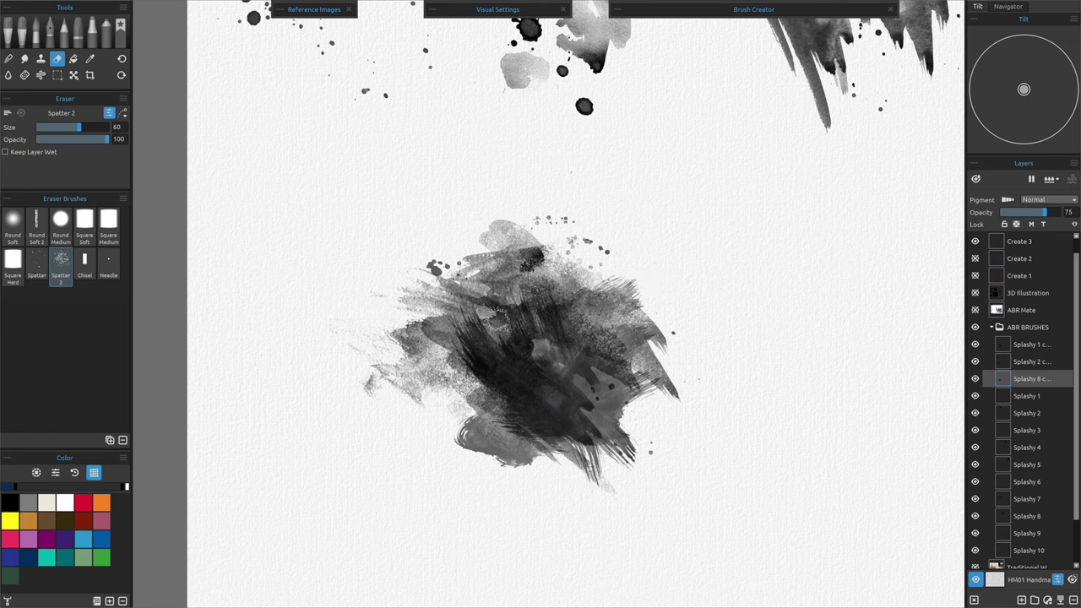
pyautogui.moveTo(637, 319)
pyautogui.mouseDown()
pyautogui.moveTo(658, 358)
pyautogui.moveTo(665, 332)
pyautogui.moveTo(676, 385)
pyautogui.mouseUp()
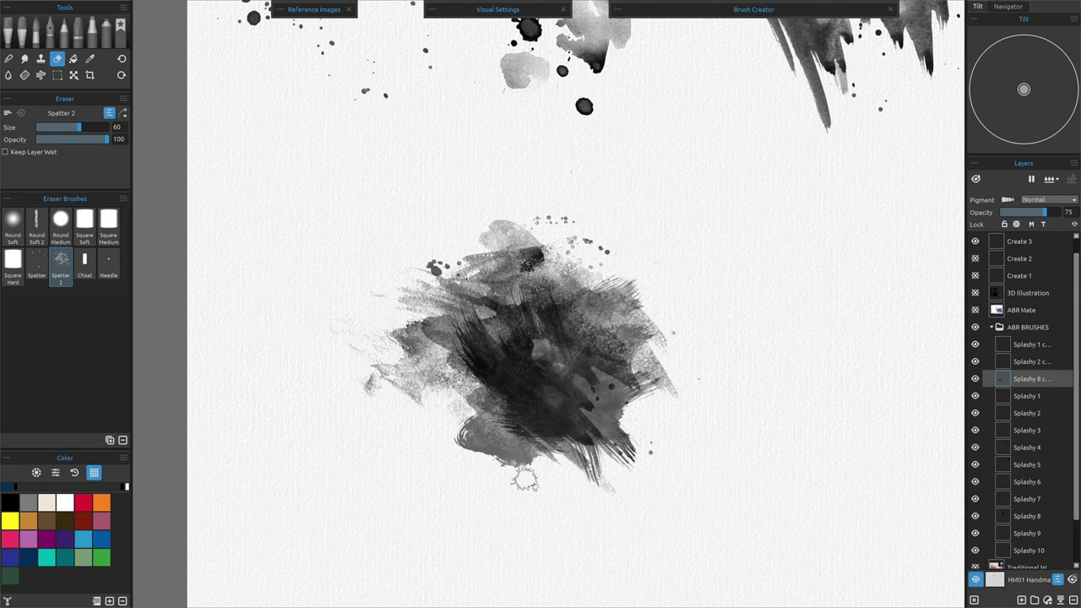
# Break up the Splashy 1 copy's dark center and lower edges with the Spatter 2 eraser, lowering its opacity to 50
pyautogui.click(975, 345)
pyautogui.click(976, 345)
pyautogui.click(1026, 345)
pyautogui.moveTo(466, 334)
pyautogui.mouseDown()
pyautogui.moveTo(469, 344)
pyautogui.moveTo(464, 316)
pyautogui.moveTo(469, 360)
pyautogui.moveTo(541, 372)
pyautogui.moveTo(451, 474)
pyautogui.moveTo(473, 456)
pyautogui.moveTo(538, 476)
pyautogui.moveTo(536, 455)
pyautogui.moveTo(510, 484)
pyautogui.moveTo(468, 389)
pyautogui.mouseUp()
pyautogui.moveTo(544, 525)
pyautogui.mouseDown()
pyautogui.moveTo(587, 440)
pyautogui.moveTo(594, 489)
pyautogui.moveTo(636, 437)
pyautogui.moveTo(625, 428)
pyautogui.moveTo(632, 411)
pyautogui.moveTo(652, 395)
pyautogui.moveTo(558, 390)
pyautogui.moveTo(594, 398)
pyautogui.moveTo(566, 466)
pyautogui.moveTo(528, 425)
pyautogui.moveTo(588, 482)
pyautogui.moveTo(577, 387)
pyautogui.moveTo(595, 462)
pyautogui.moveTo(563, 417)
pyautogui.moveTo(560, 353)
pyautogui.moveTo(527, 384)
pyautogui.moveTo(537, 329)
pyautogui.moveTo(539, 373)
pyautogui.moveTo(558, 327)
pyautogui.moveTo(519, 342)
pyautogui.moveTo(497, 306)
pyautogui.mouseUp()
pyautogui.press('5')
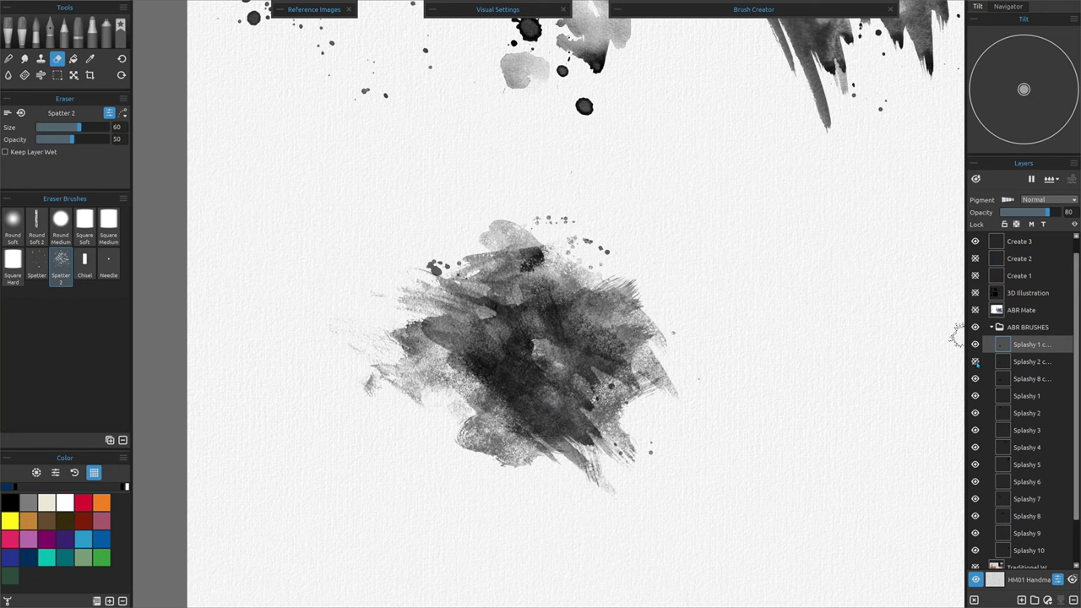
# Soften the dark patch near the splash's upper edge on the Splashy 2 copy with the Spatter 2 eraser at opacity 50
pyautogui.click(975, 362)
pyautogui.click(975, 361)
pyautogui.click(1032, 362)
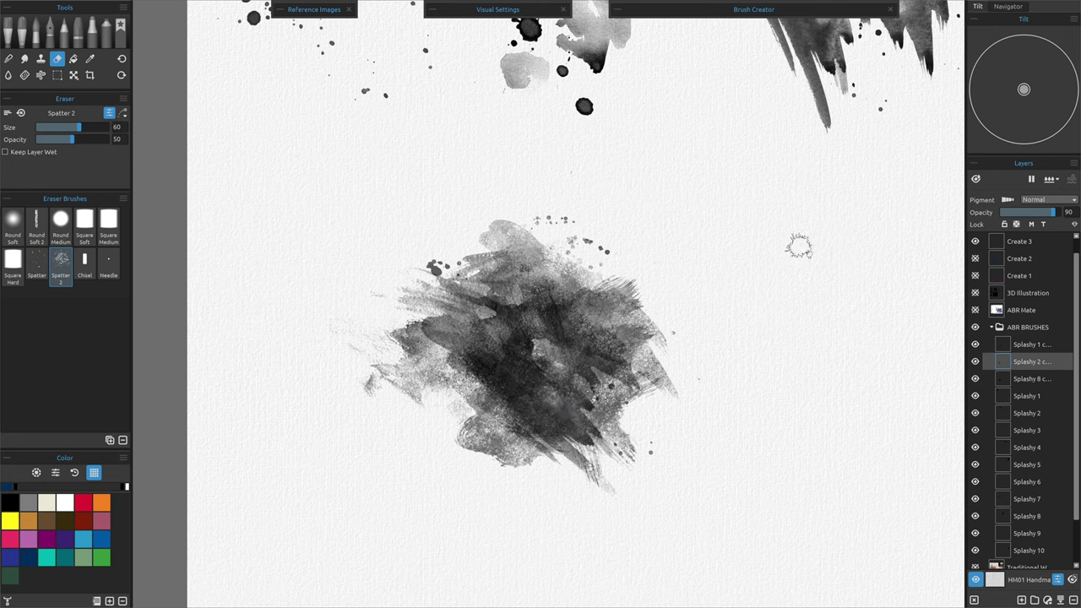
# Group the Splashy 1, 2 and 8 copies under the name Sample, expand the group, and undo the grouping
pyautogui.click(1023, 345)
pyautogui.keyDown('shift'); pyautogui.click(1032, 379); pyautogui.keyUp('shift')
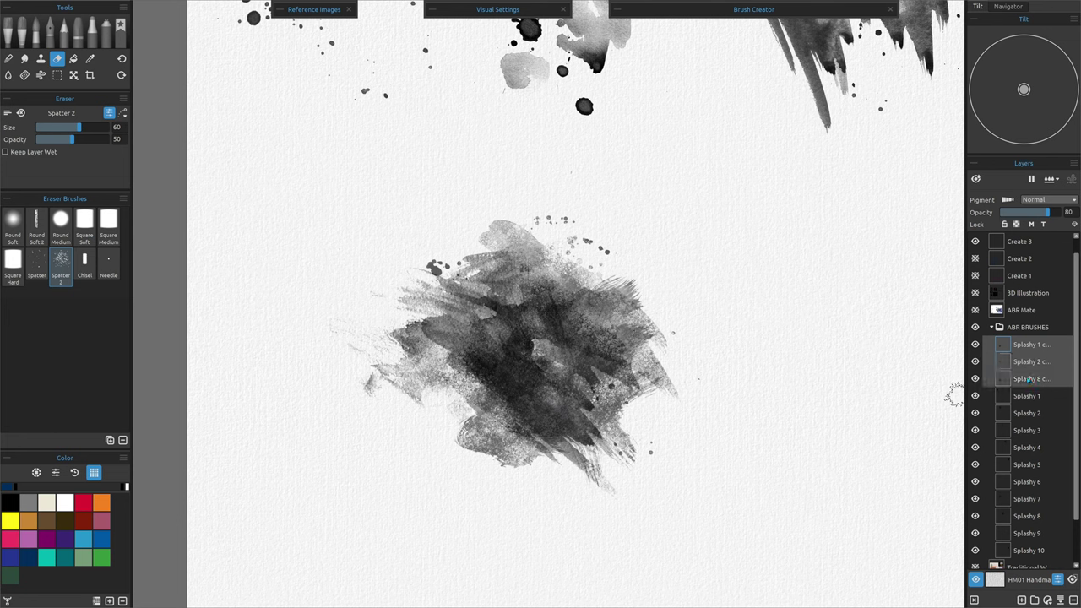
pyautogui.hotkey('ctrl', 'g')
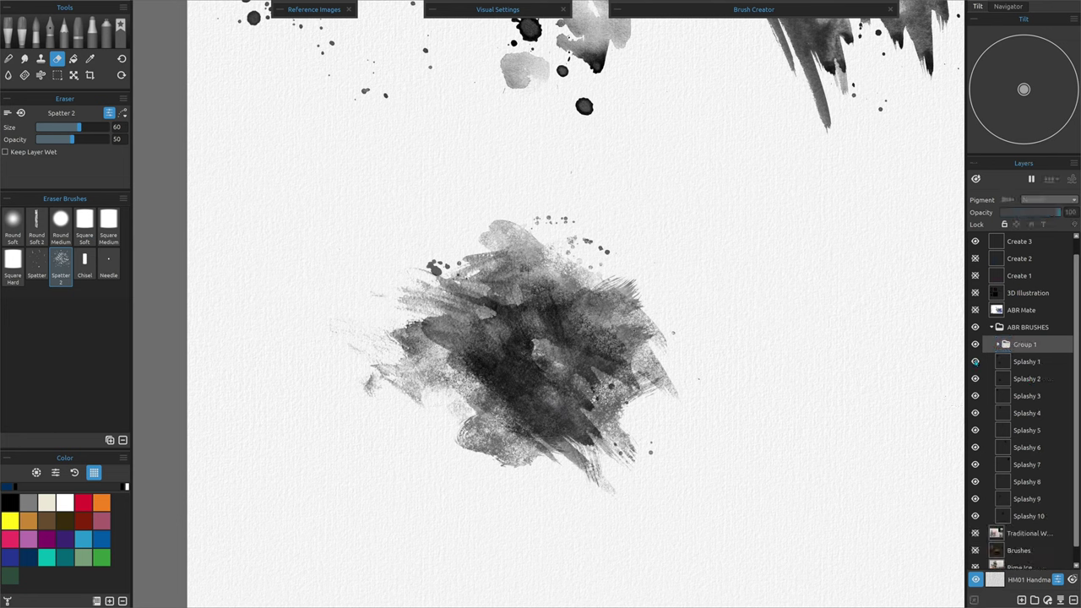
pyautogui.doubleClick(1024, 344)
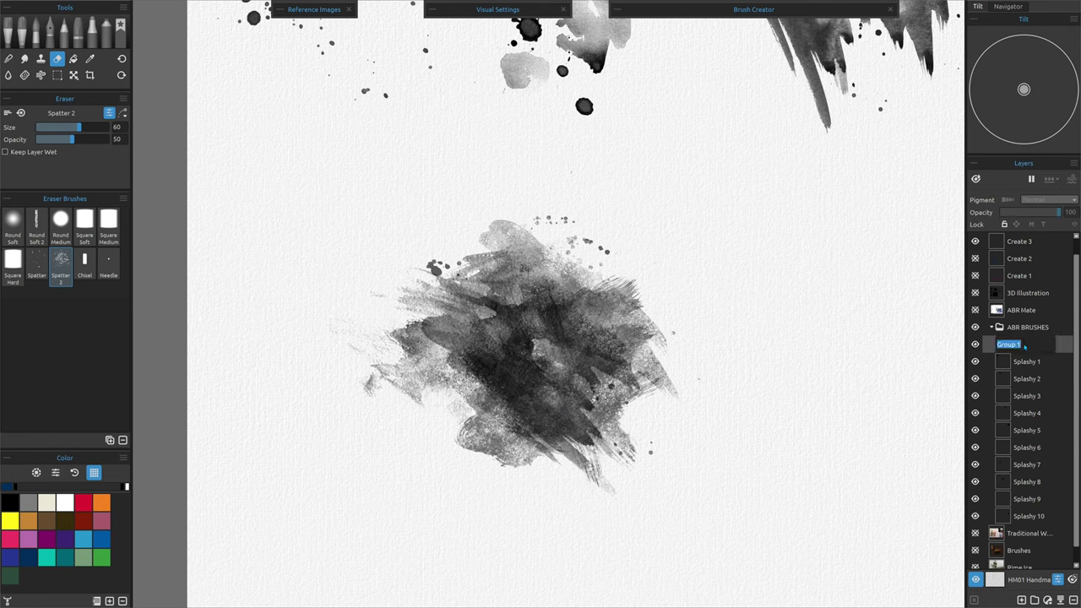
pyautogui.write('Sample')
pyautogui.press('Return')
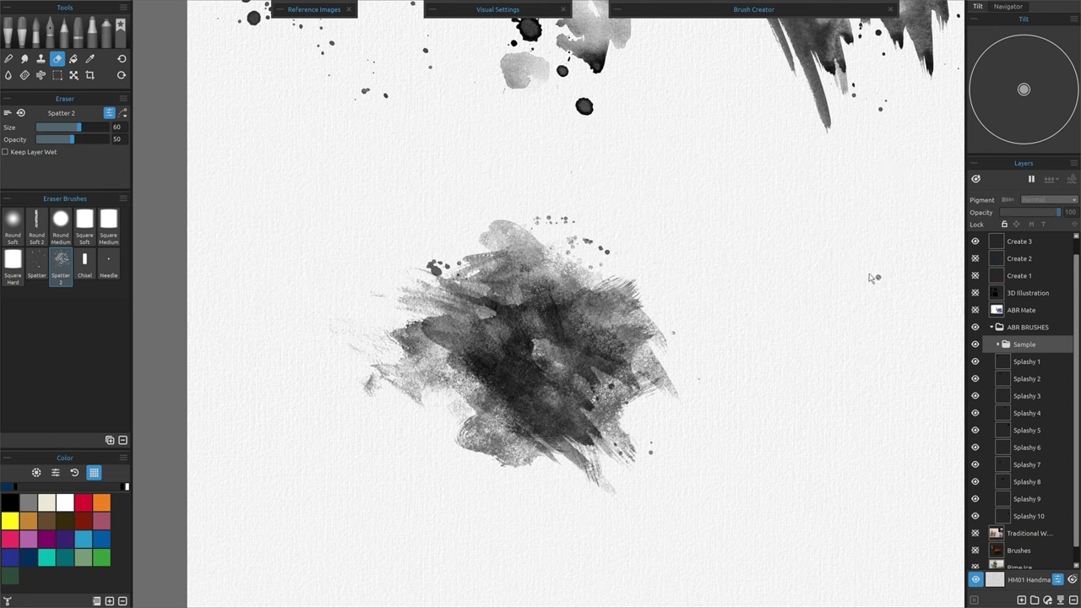
pyautogui.click(998, 345)
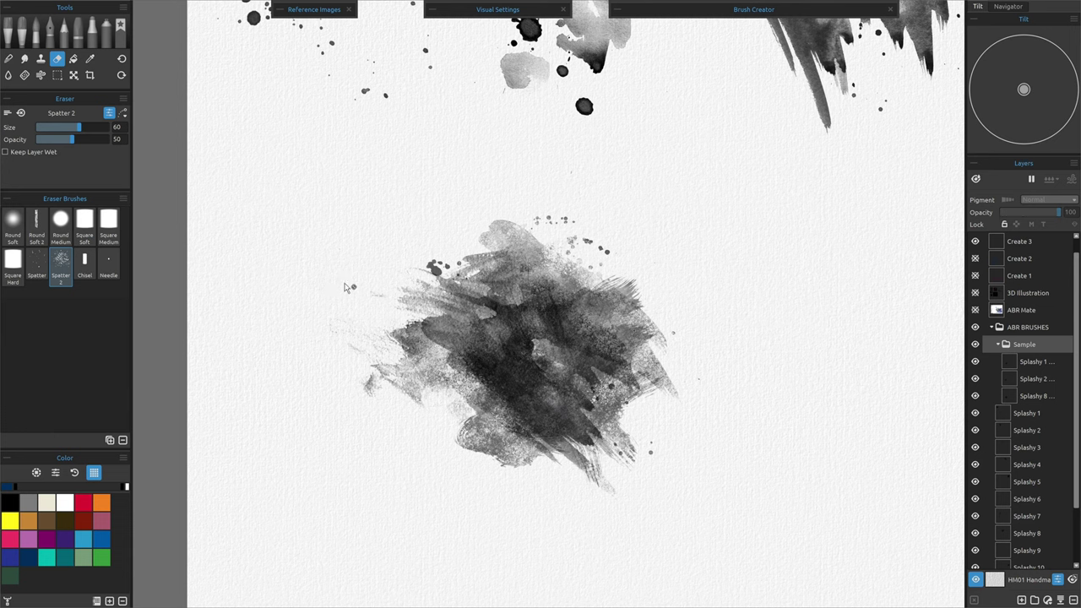
pyautogui.hotkey('ctrl', 'z')
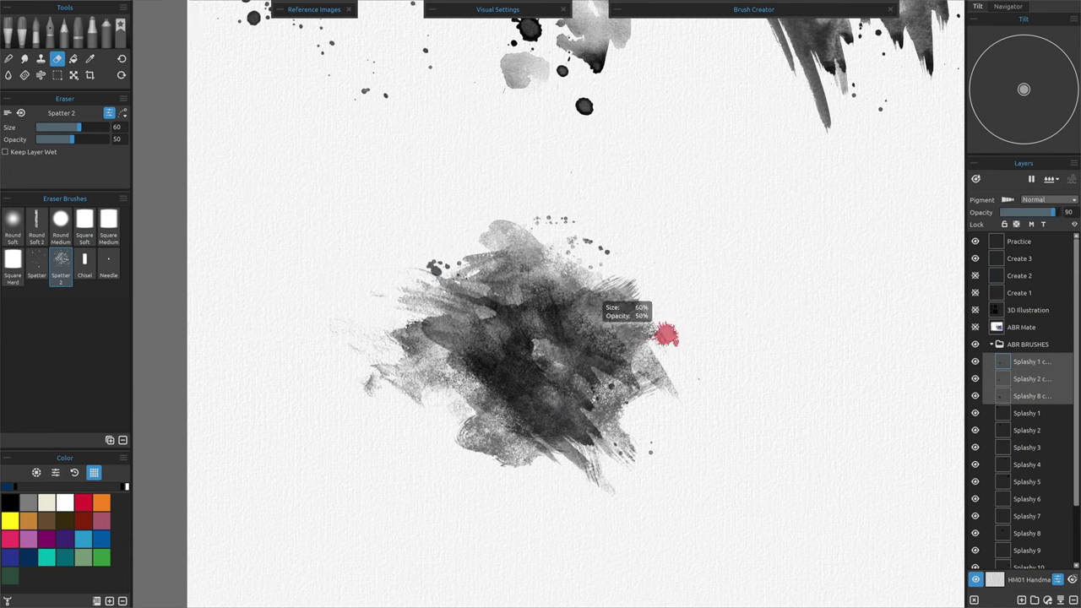
# Soften the splatter dots at the splash's upper left on the Splashy 8 copy with the Spatter 2 eraser at opacity 50
pyautogui.click(1032, 396)
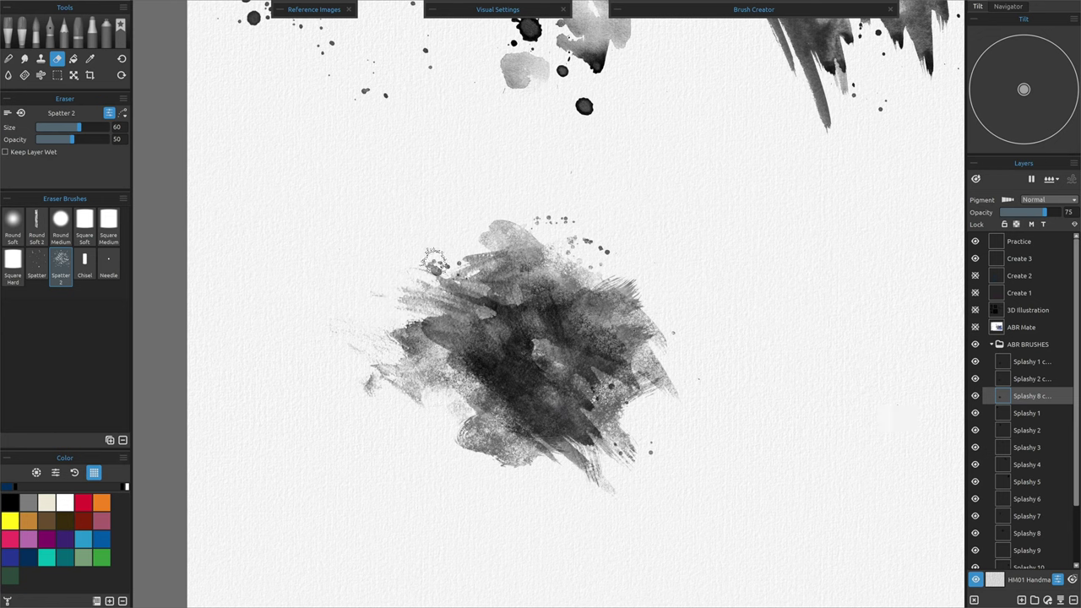
pyautogui.moveTo(433, 260)
pyautogui.mouseDown()
pyautogui.moveTo(438, 252)
pyautogui.moveTo(425, 309)
pyautogui.moveTo(426, 253)
pyautogui.moveTo(431, 321)
pyautogui.moveTo(431, 291)
pyautogui.mouseUp()
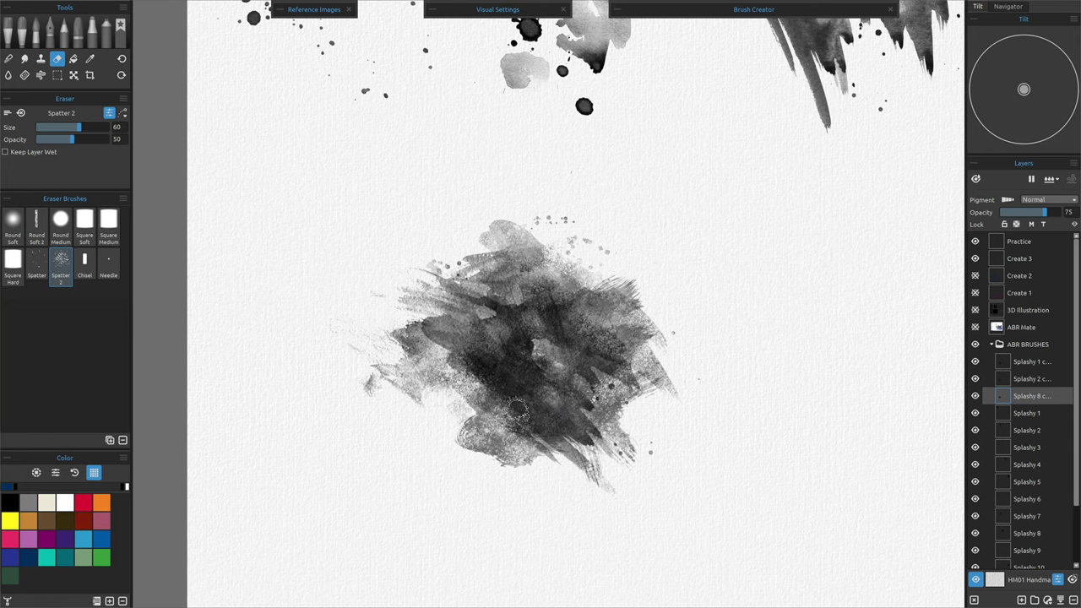
# Move the Splashy 1, 2 and 8 copies together to X 0.447 in, Y 8.693 in, just below the second row of splashes
pyautogui.hotkey('ctrl', '0')
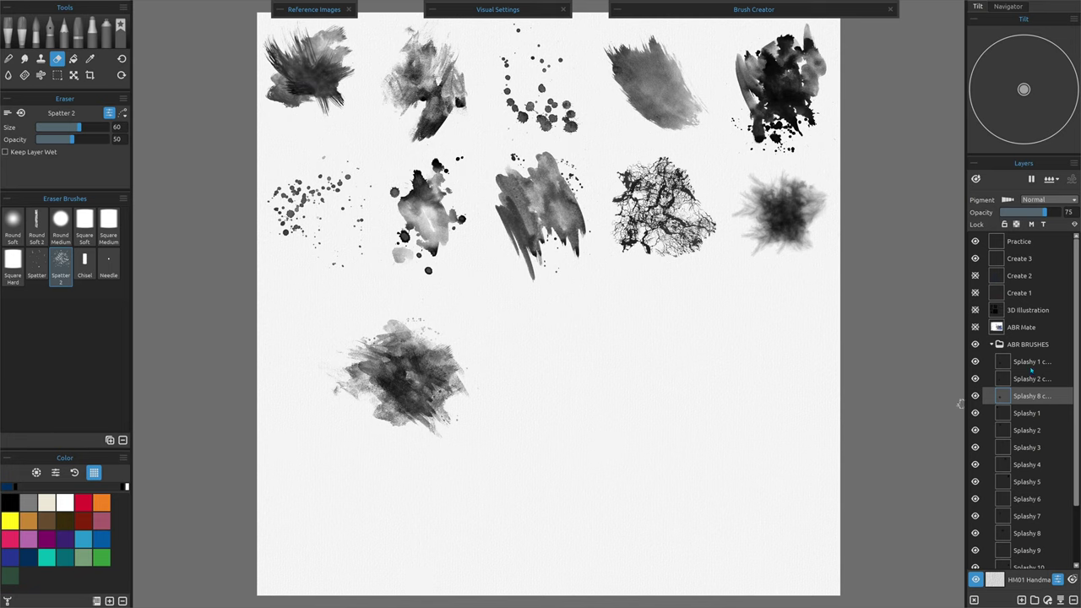
pyautogui.keyDown('shift'); pyautogui.click(1031, 364); pyautogui.keyUp('shift')
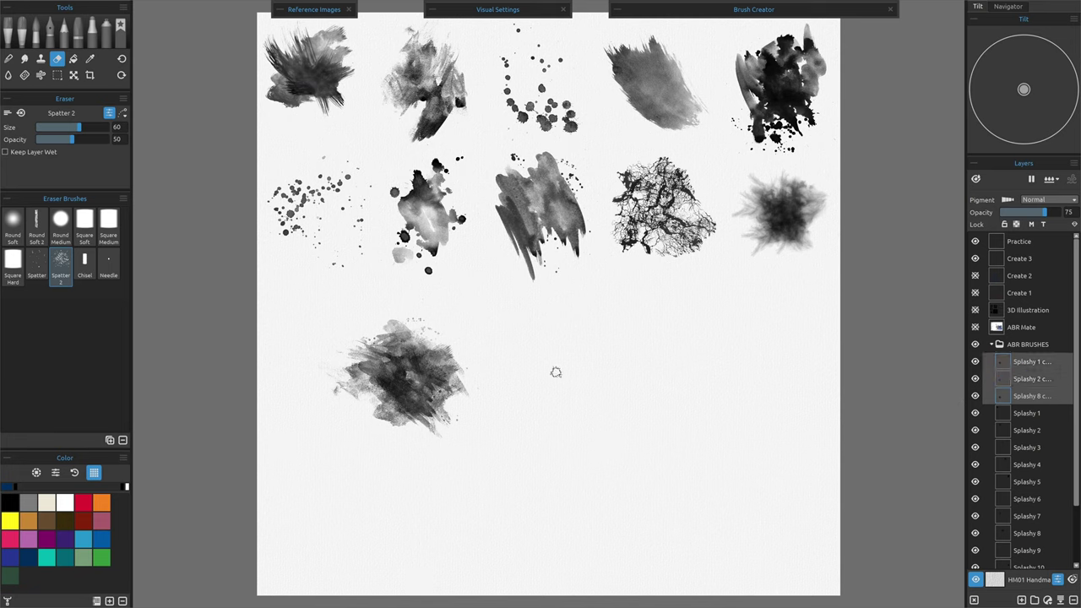
pyautogui.click(74, 76)
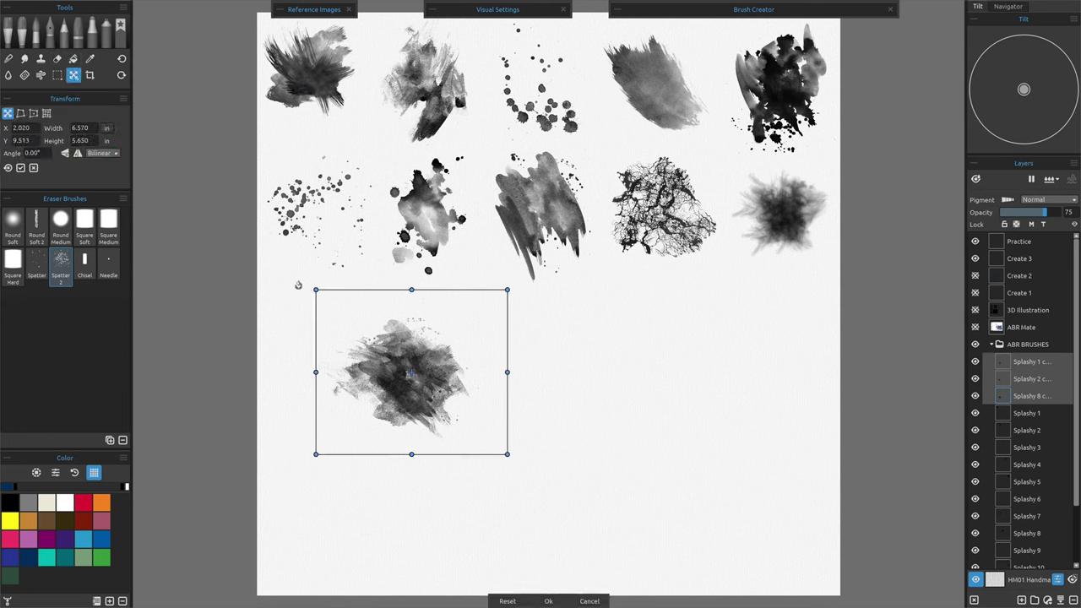
pyautogui.moveTo(432, 382); pyautogui.dragTo(387, 360)
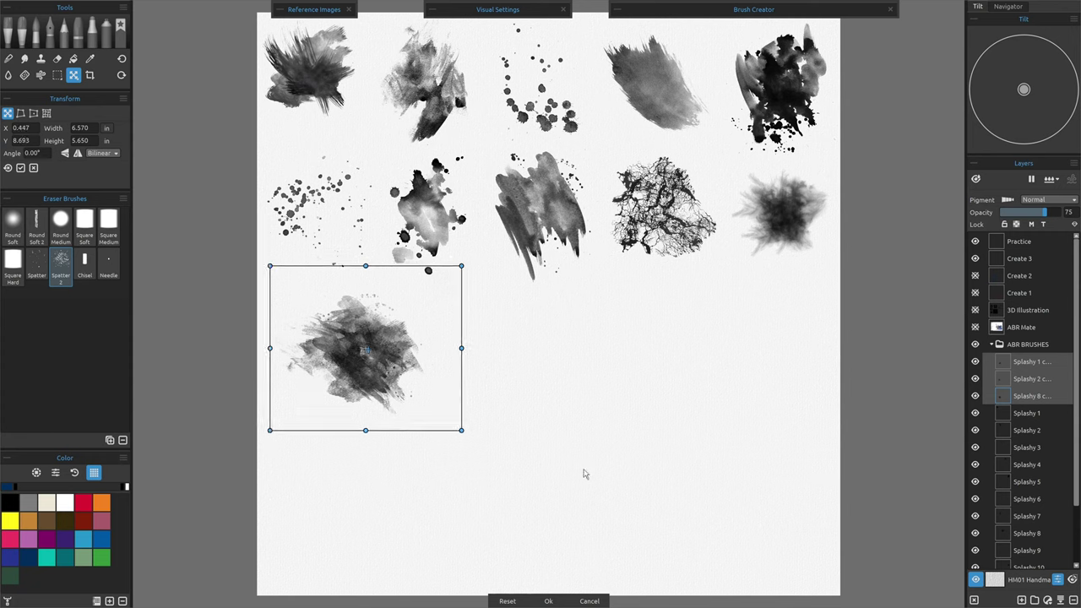
pyautogui.press('e')
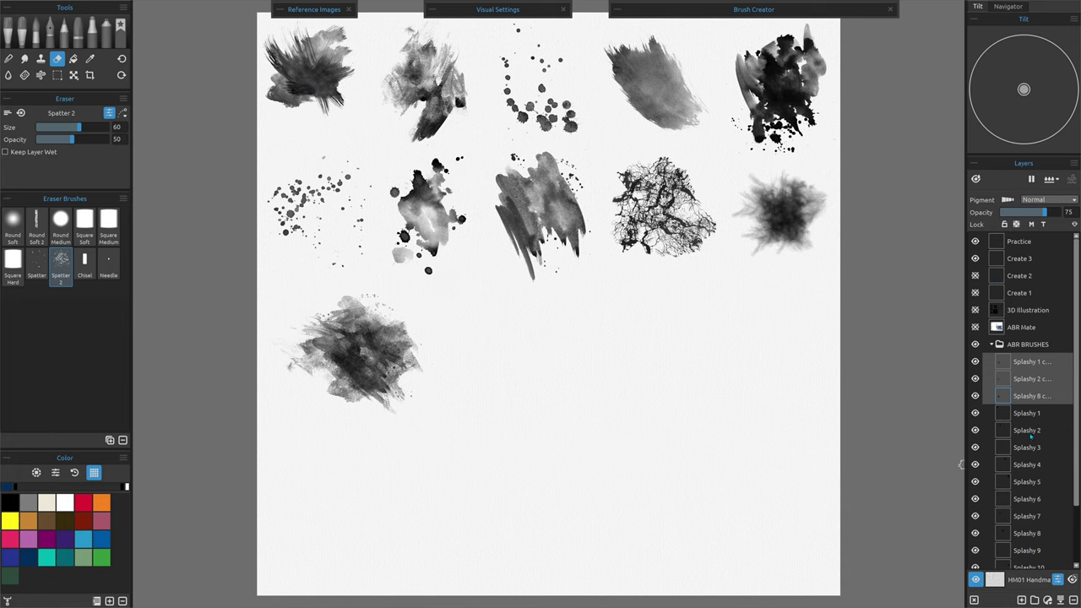
# Duplicate the Splashy 1, 2 and 8 copies and merge the duplicates into a single layer
pyautogui.rightClick(1031, 393)
pyautogui.click(997, 490)
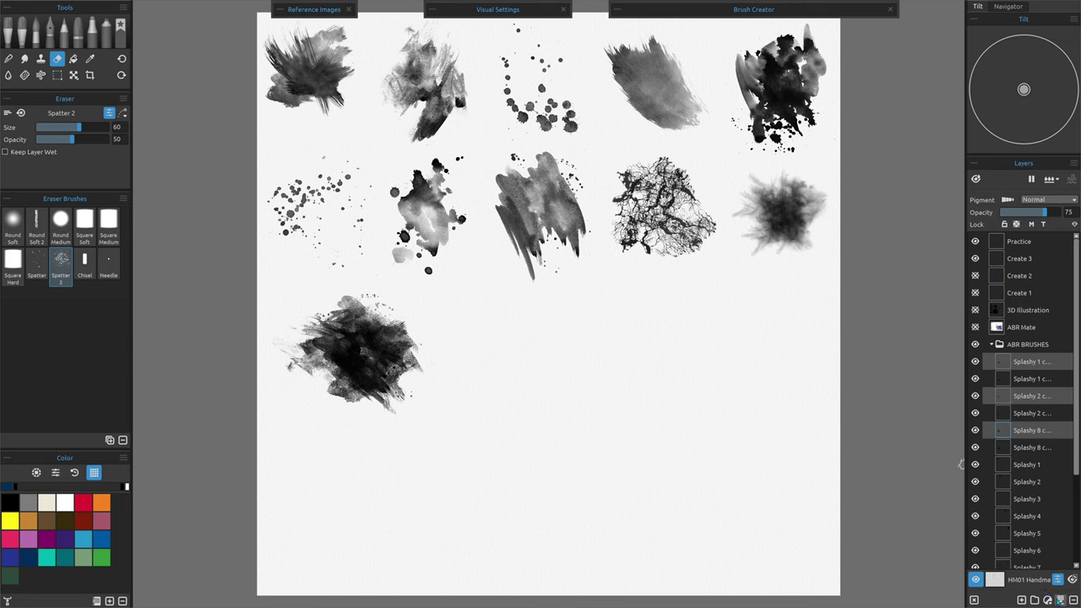
pyautogui.hotkey('ctrl', 'e')
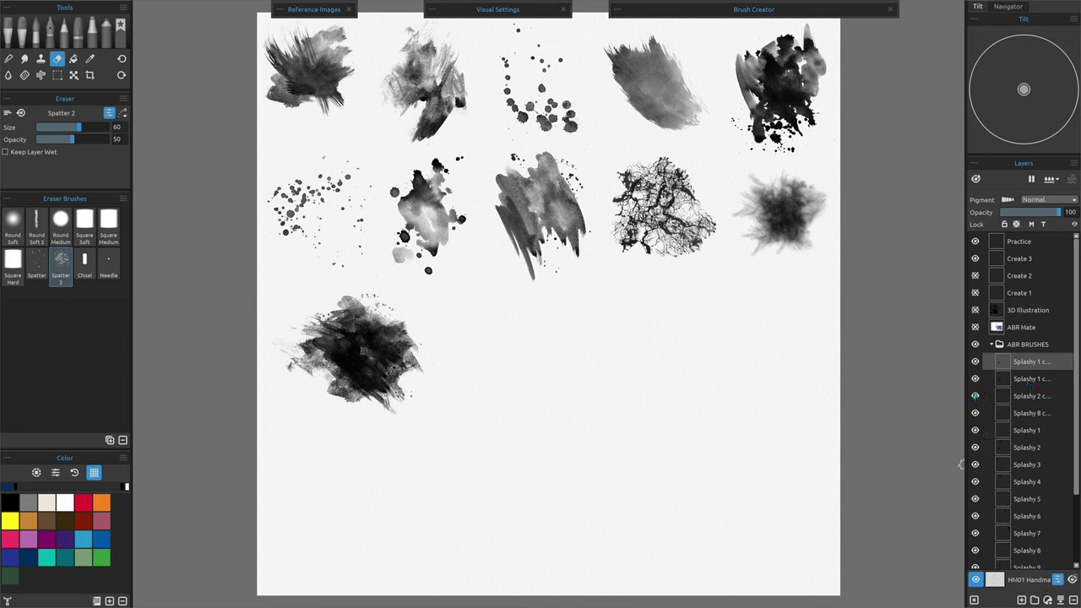
# Hide the three unmerged splash copies and check the merged splash by turning its visibility off and on
pyautogui.click(976, 380)
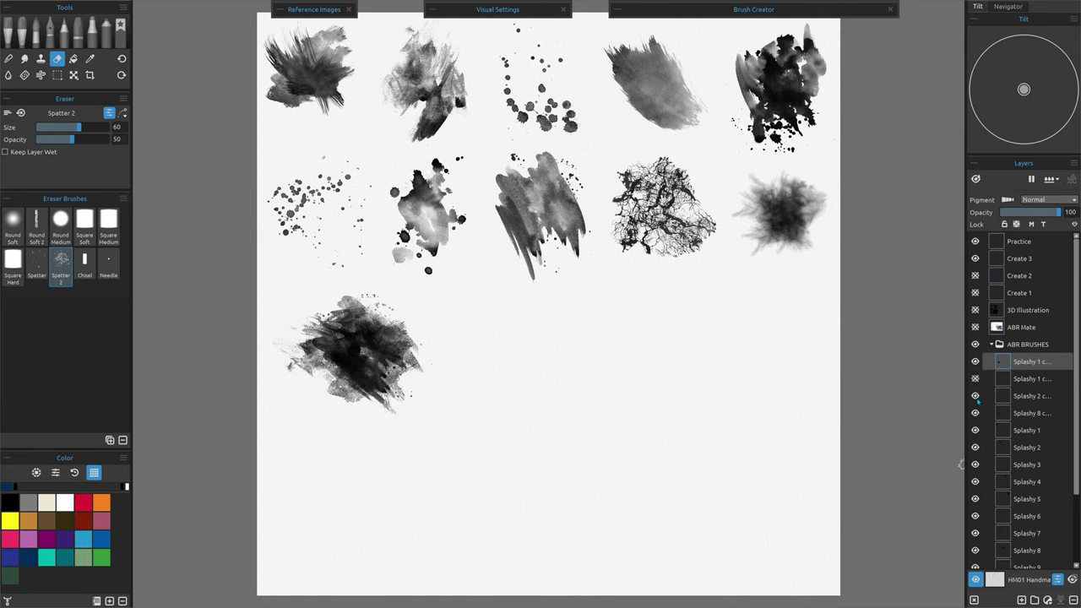
pyautogui.click(975, 396)
pyautogui.click(975, 413)
pyautogui.click(975, 362)
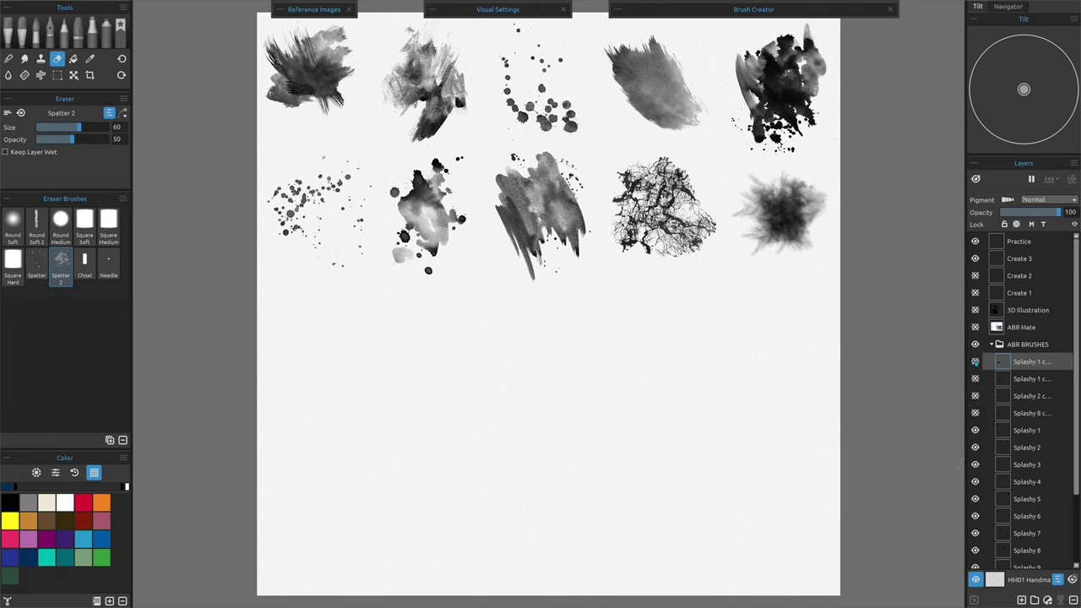
pyautogui.click(976, 361)
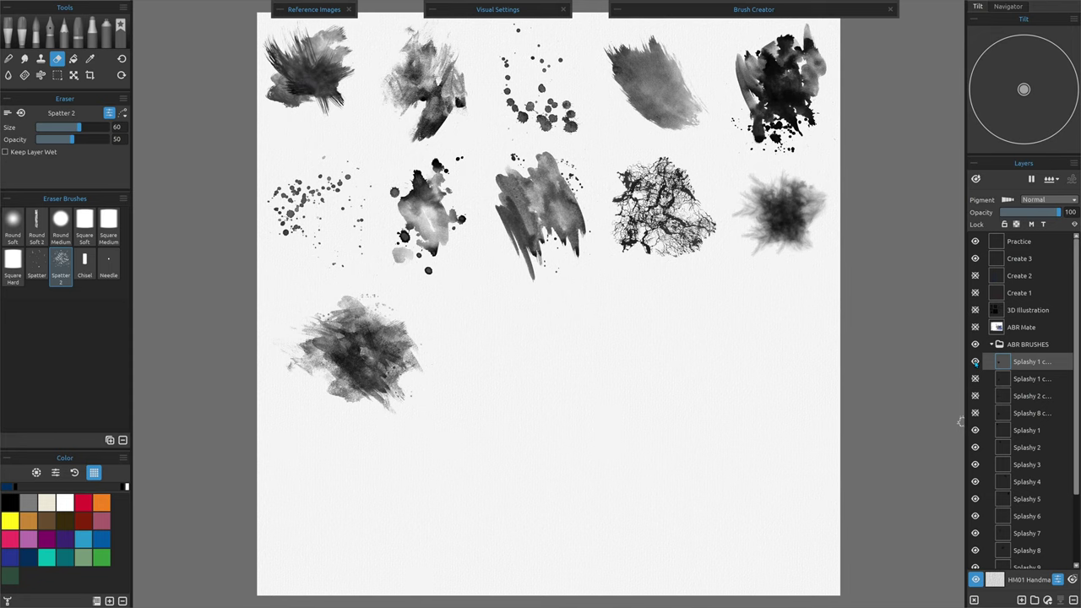
# Rename the merged splash layer as Brush
pyautogui.doubleClick(1022, 361)
pyautogui.write('Brush')
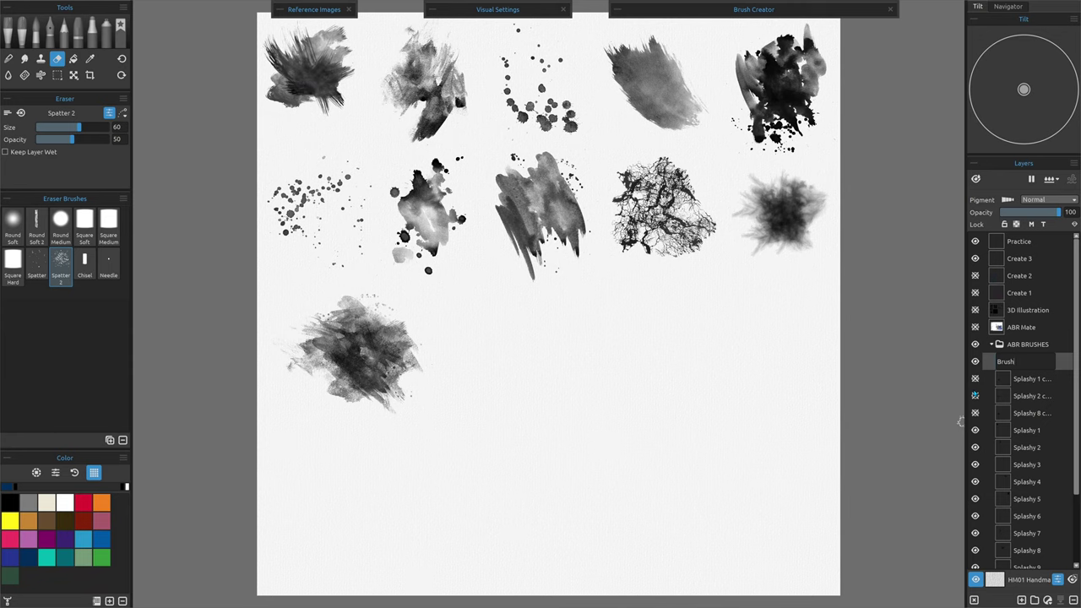
pyautogui.press('Return')
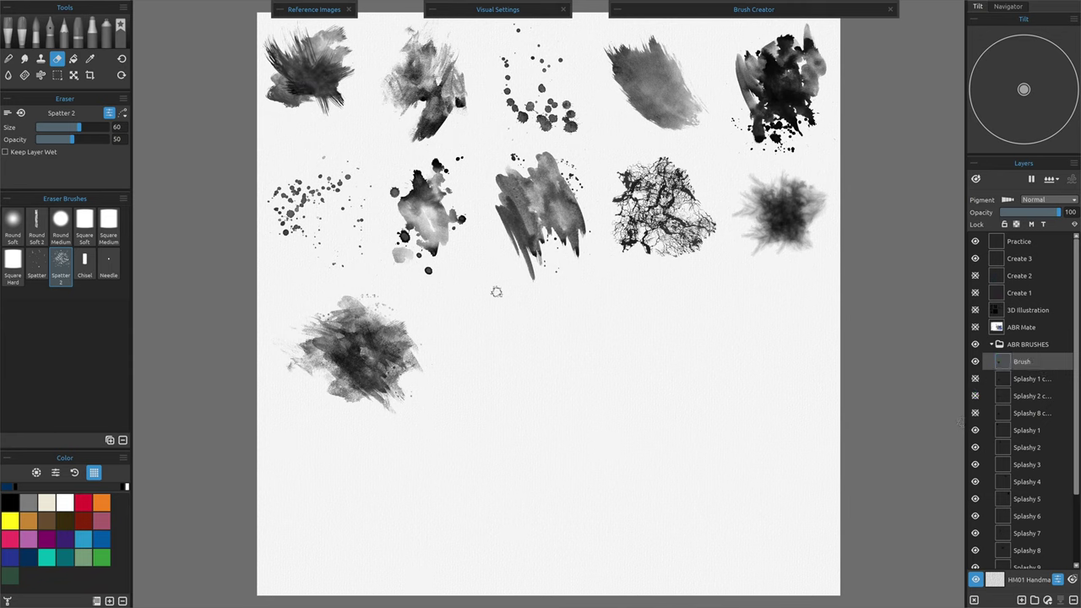
# Select a roughly square area enclosing the whole splash on the Brush layer
pyautogui.click(57, 76)
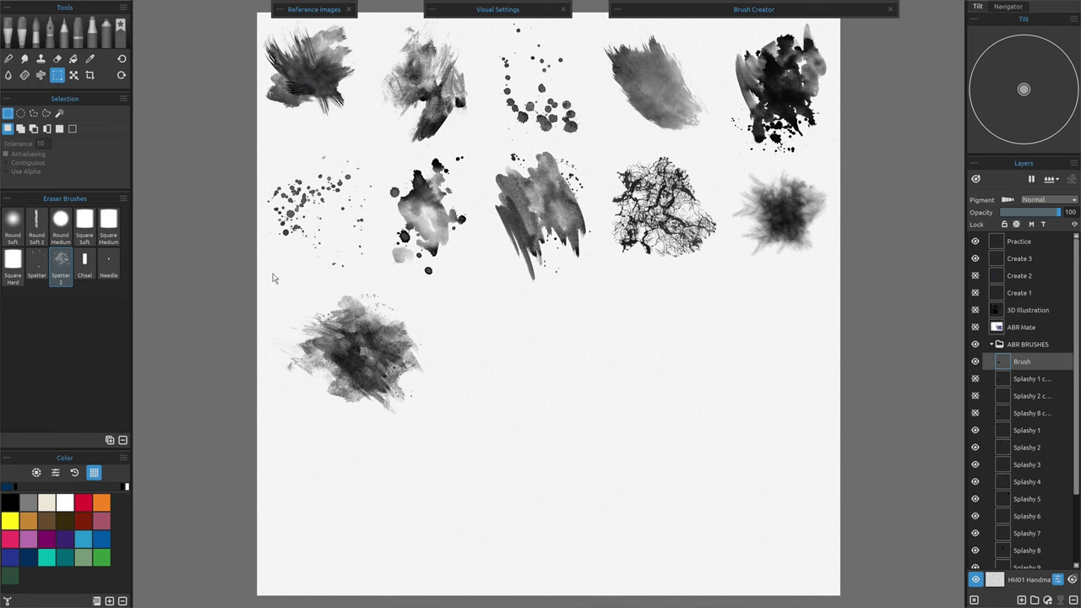
pyautogui.moveTo(274, 276)
pyautogui.mouseDown()
pyautogui.moveTo(429, 429)
pyautogui.moveTo(372, 397)
pyautogui.moveTo(373, 374)
pyautogui.mouseUp()
pyautogui.press('Return')
# Duplicate the SAMPLE watercolor brush preset and capture the selected splash as the first shape image of the duplicate
pyautogui.click(617, 10)
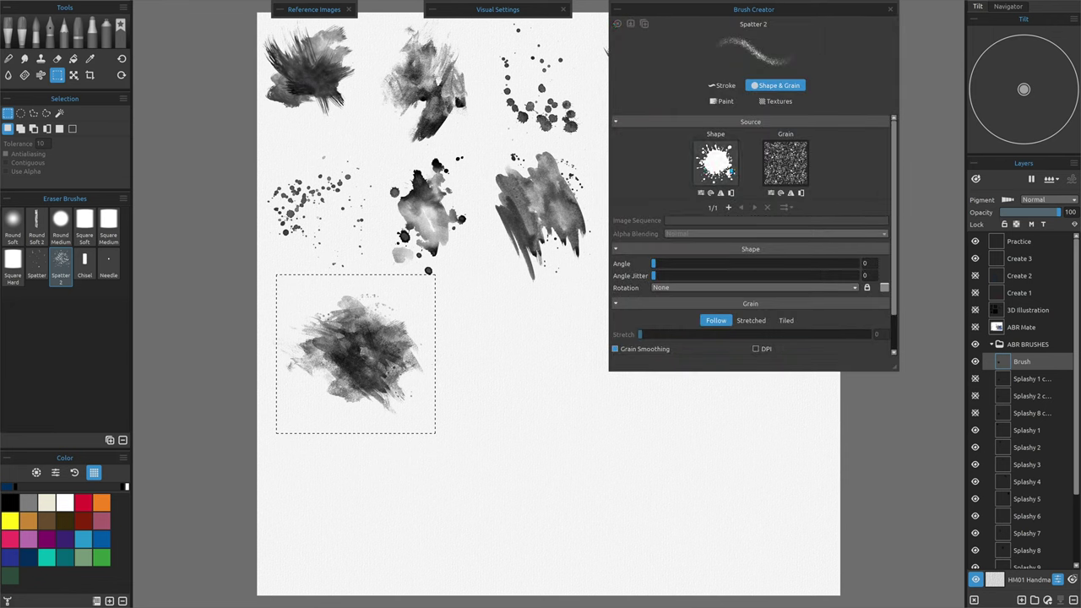
pyautogui.click(715, 163)
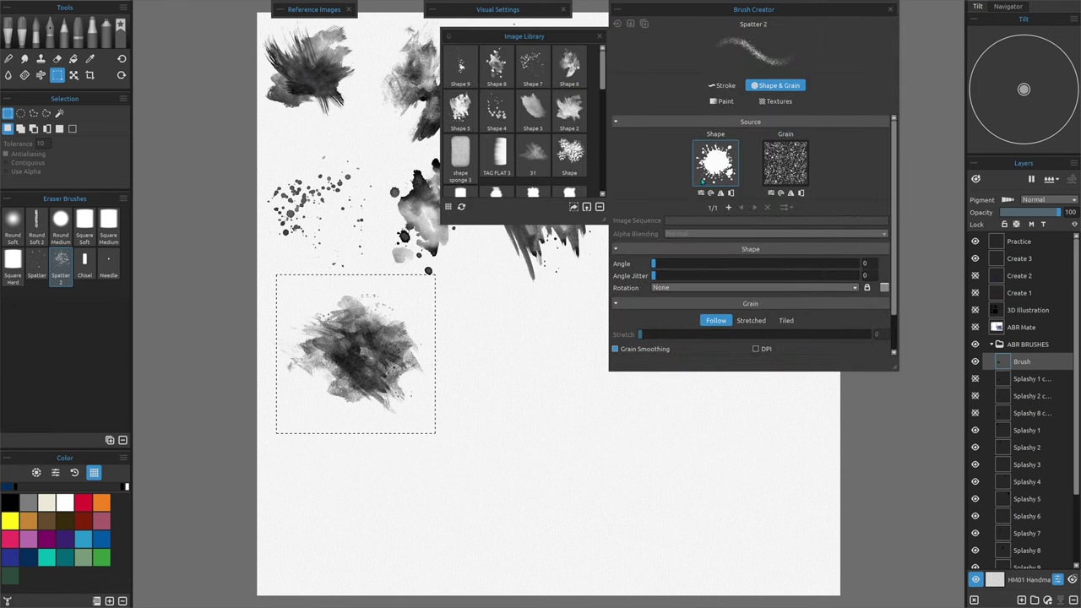
pyautogui.click(39, 34)
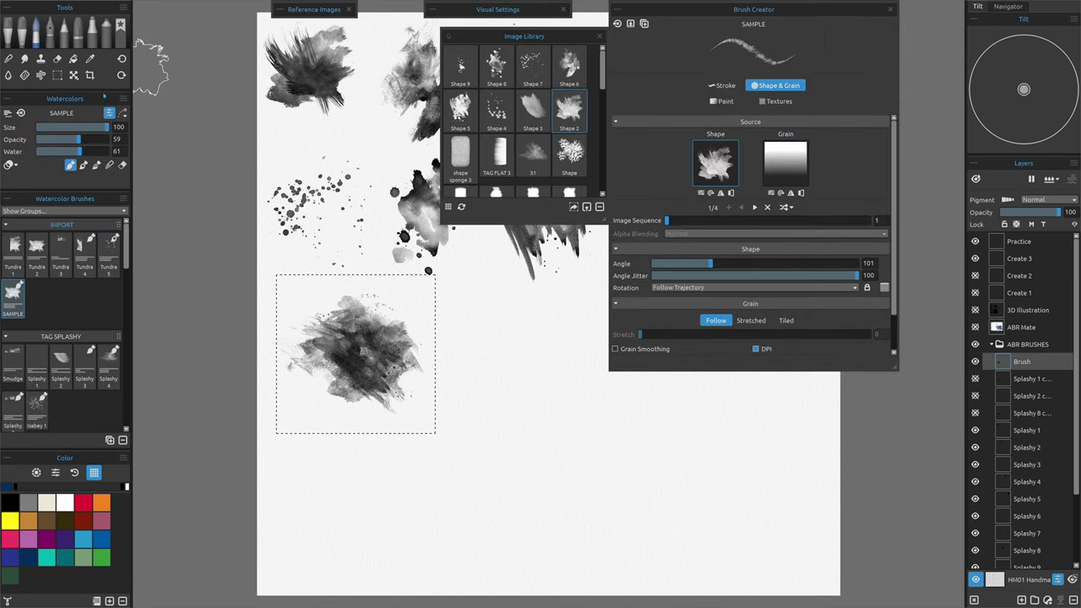
pyautogui.rightClick(11, 297)
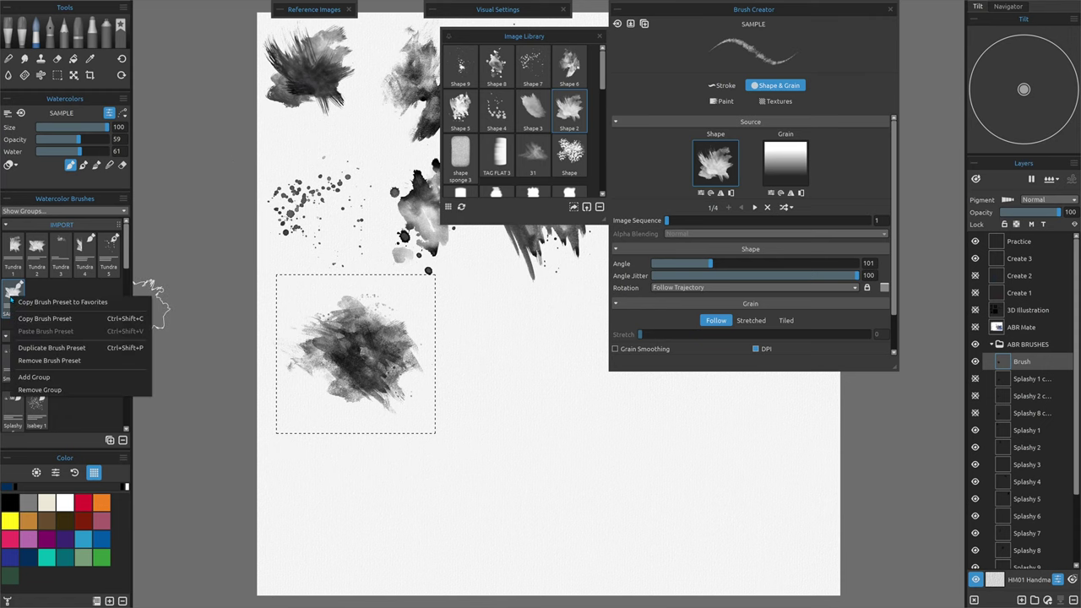
pyautogui.click(52, 348)
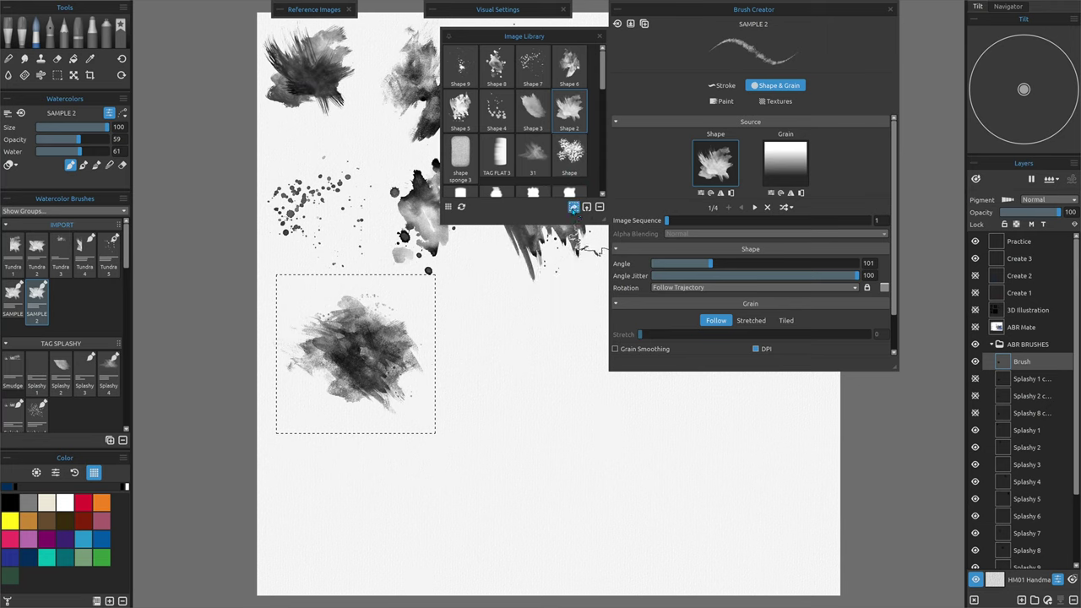
pyautogui.click(574, 207)
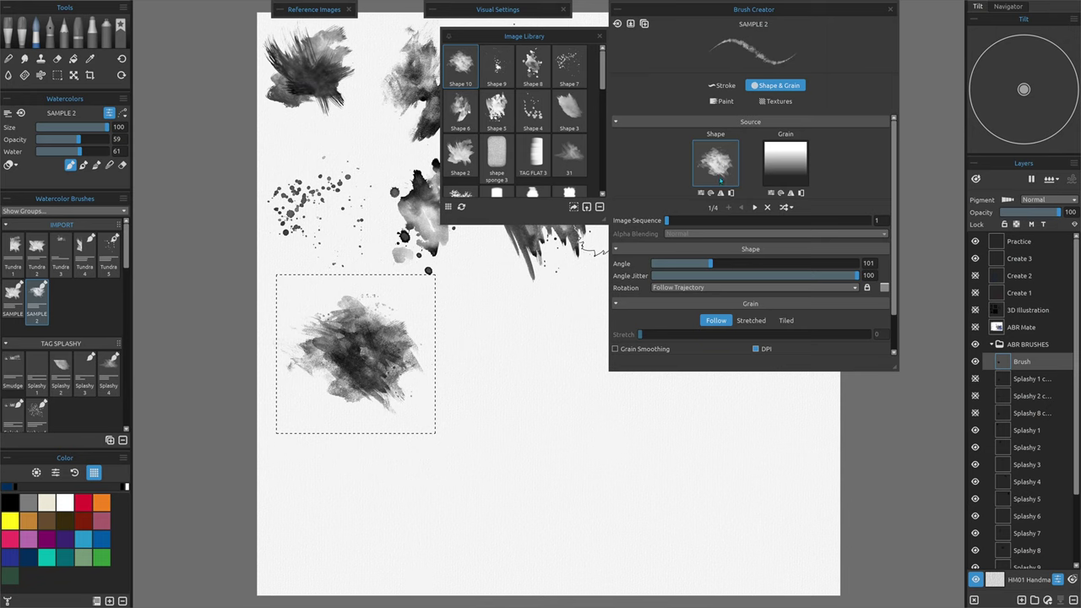
# Replace the fourth image in the SAMPLE 2 brush's shape sequence with Shape 3 from the image library
pyautogui.click(754, 207)
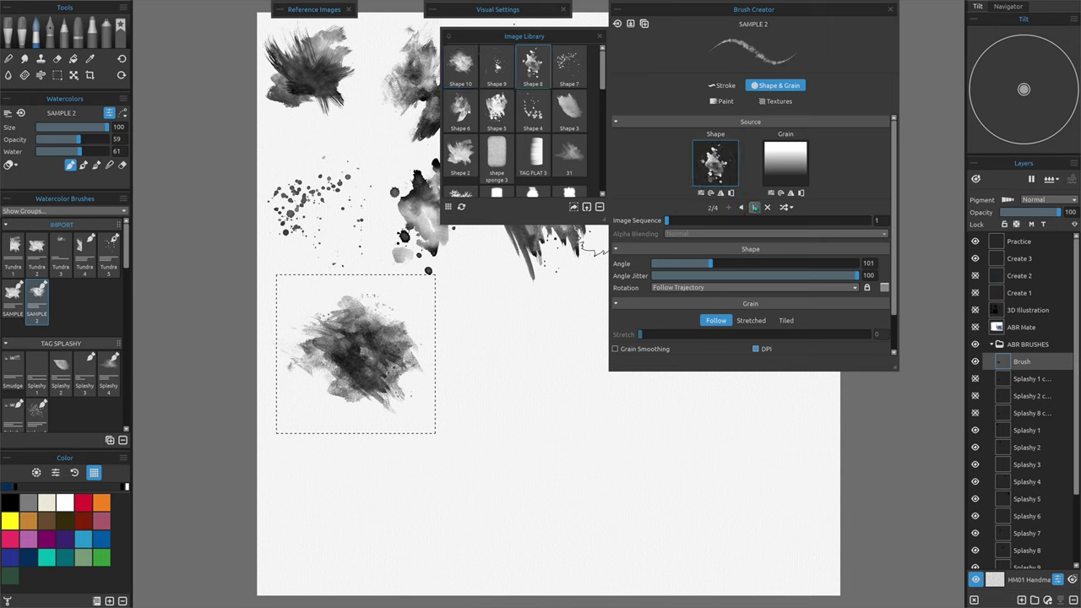
pyautogui.doubleClick(754, 207)
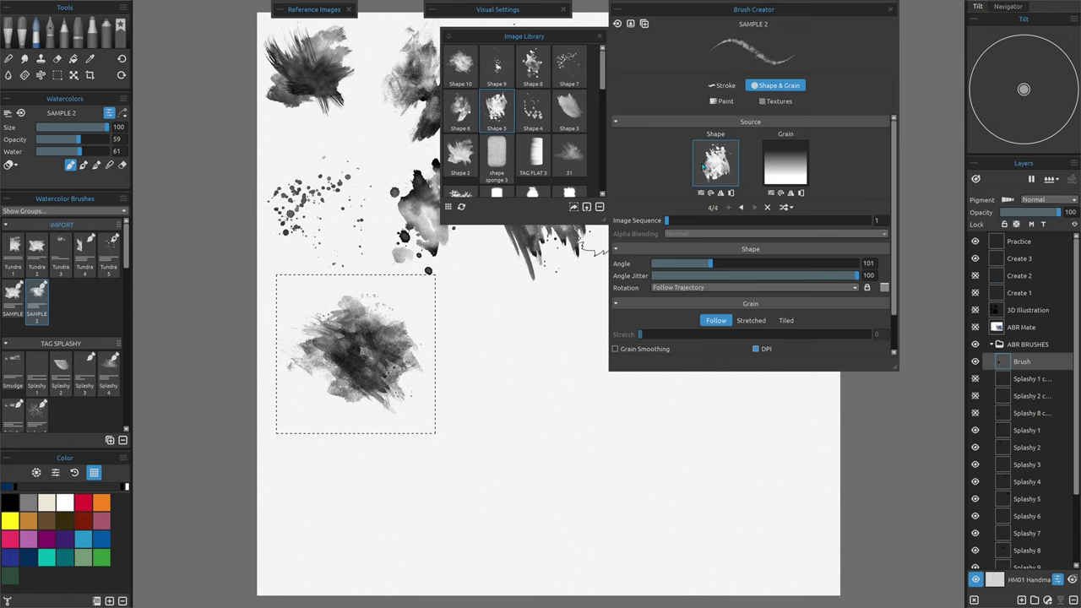
pyautogui.scroll(-3, 560, 160)
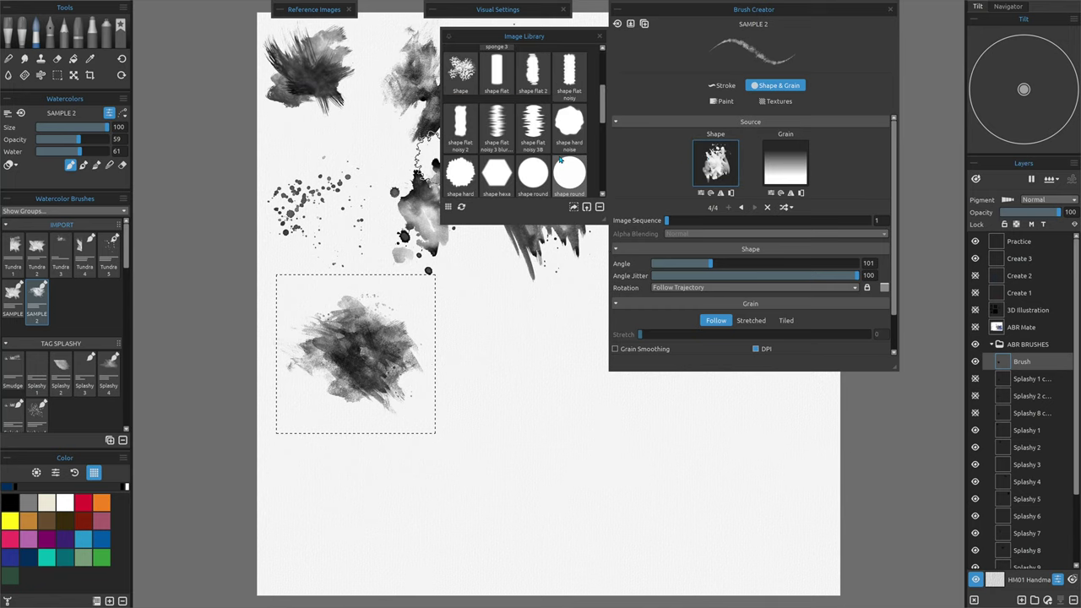
pyautogui.scroll(3, 559, 157)
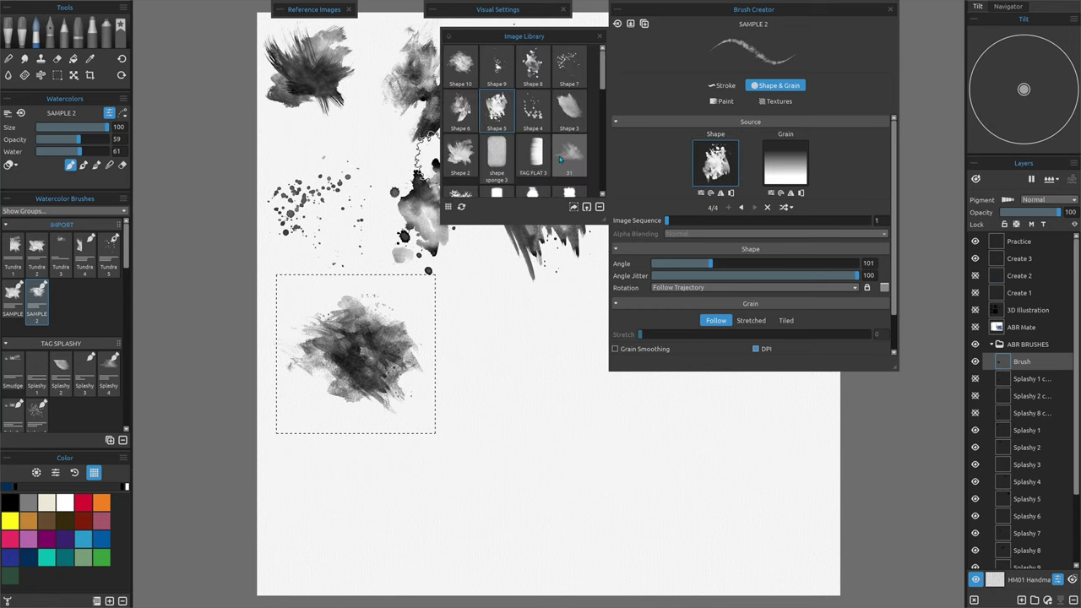
pyautogui.click(570, 113)
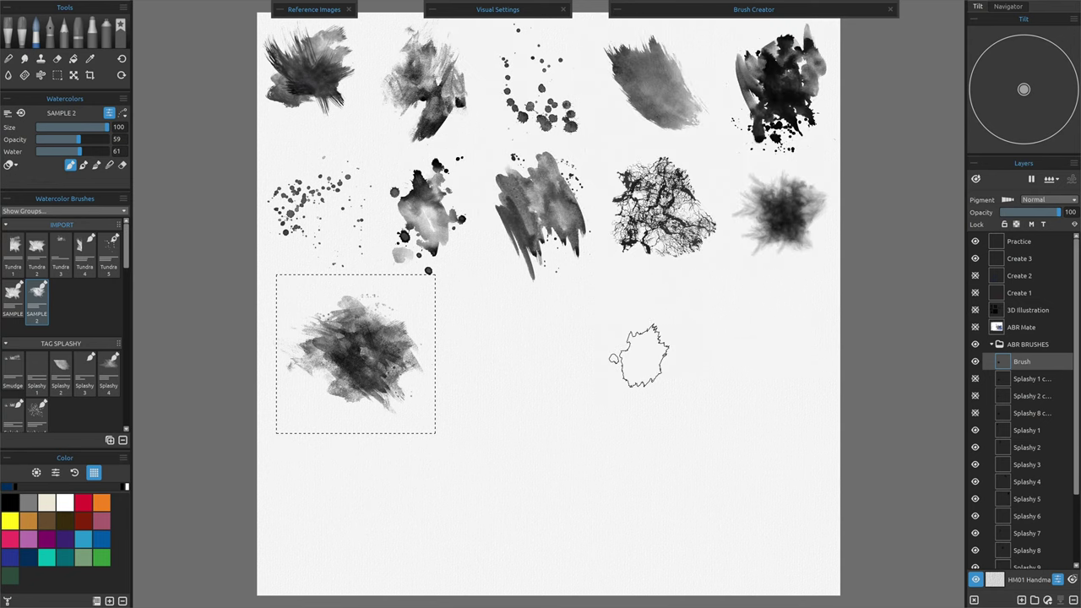
# Clear the selection, paint a purple SAMPLE 2 test wash on Create 3 at opacity 79 and water 56, and dry the layer
pyautogui.hotkey('ctrl', 'd')
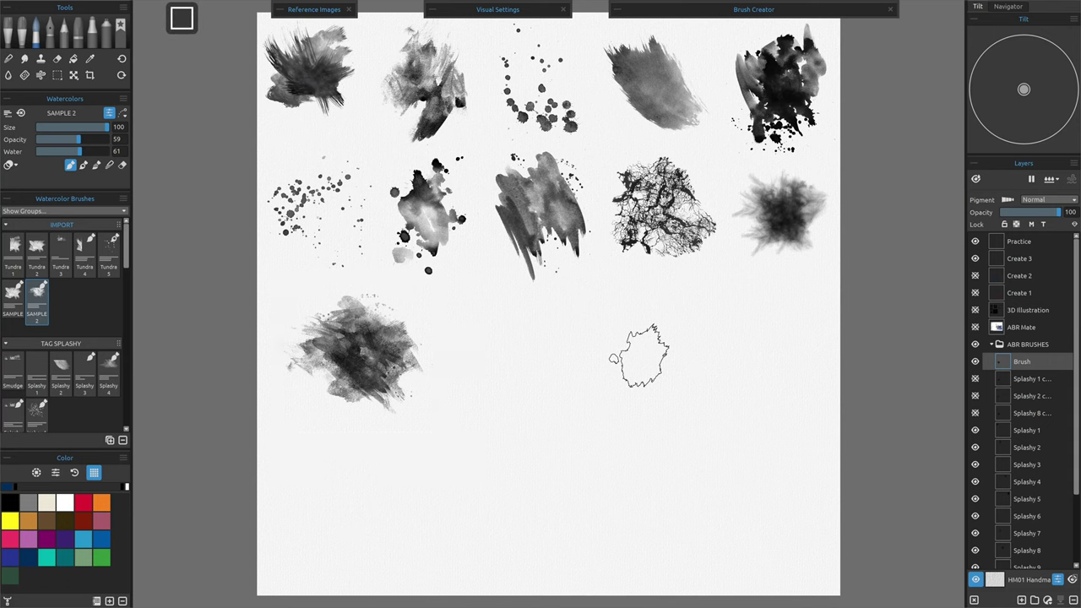
pyautogui.click(1037, 267)
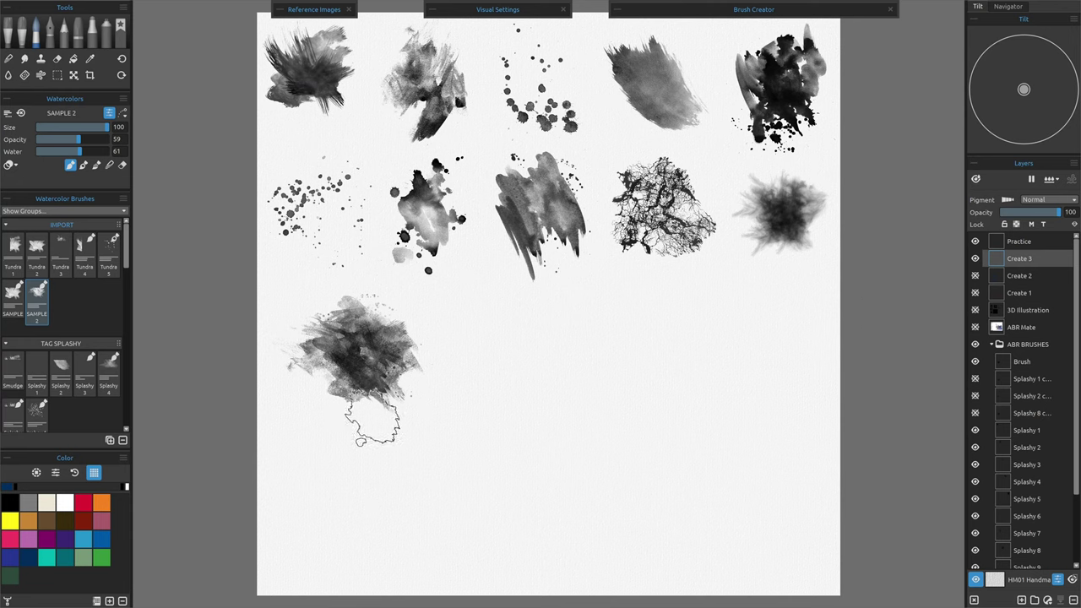
pyautogui.press('x')
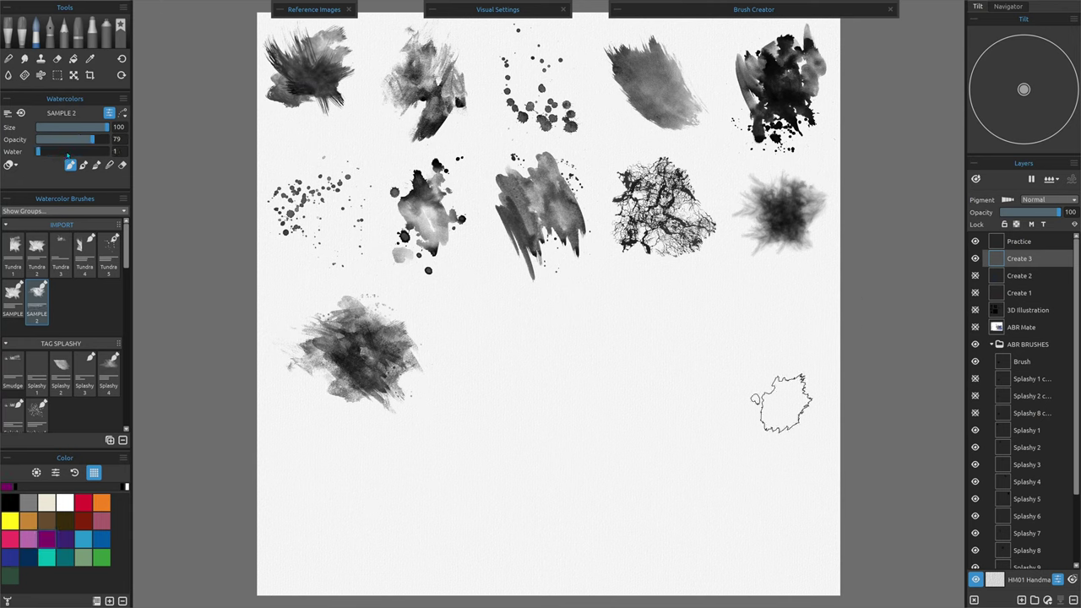
pyautogui.moveTo(498, 363)
pyautogui.mouseDown()
pyautogui.moveTo(615, 398)
pyautogui.moveTo(741, 374)
pyautogui.mouseUp()
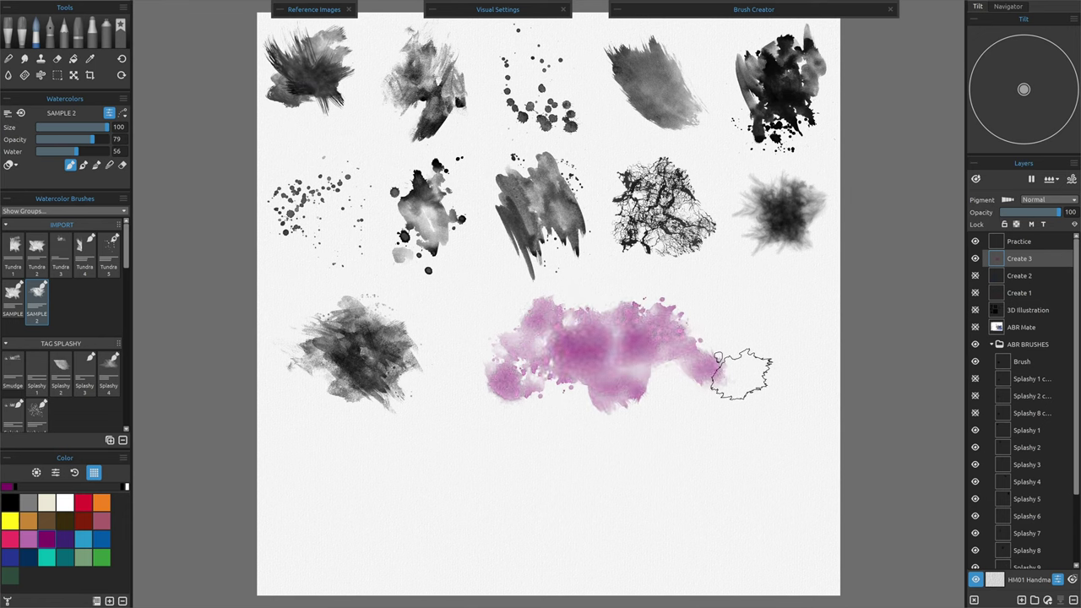
pyautogui.press('d')
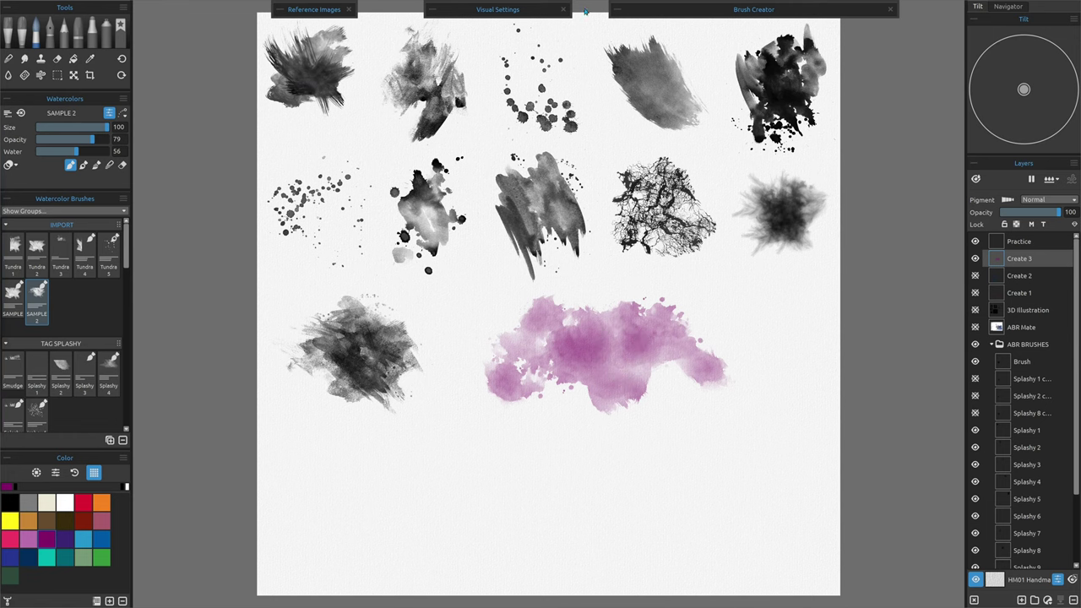
# Rotate the third image in the SAMPLE 2 brush's shape sequence, the Shape 8 splash, by 90 degrees
pyautogui.click(618, 10)
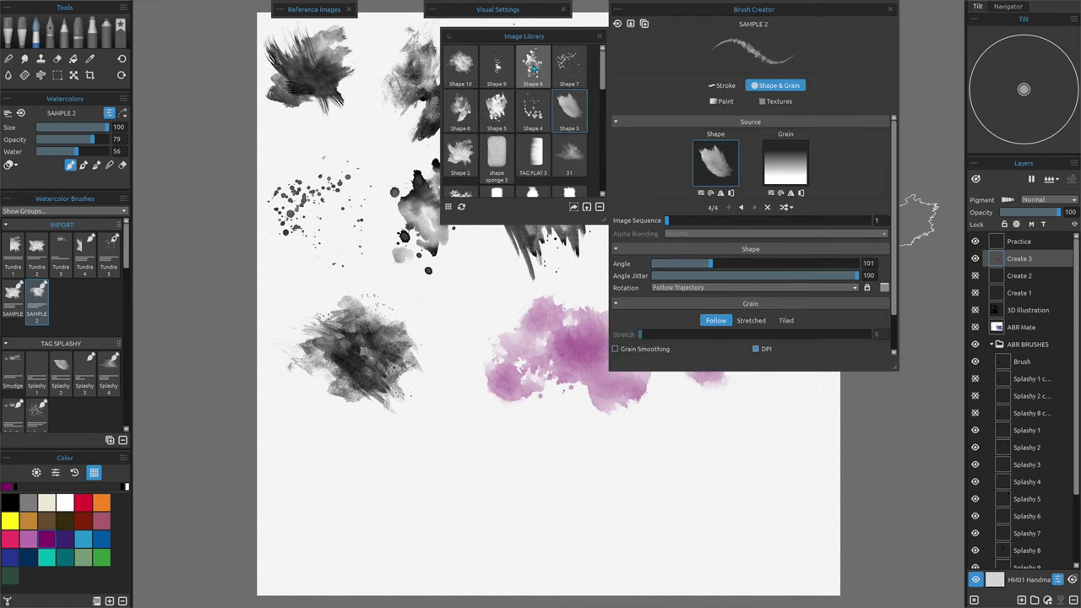
pyautogui.moveTo(531, 64); pyautogui.dragTo(734, 158)
pyautogui.click(712, 165)
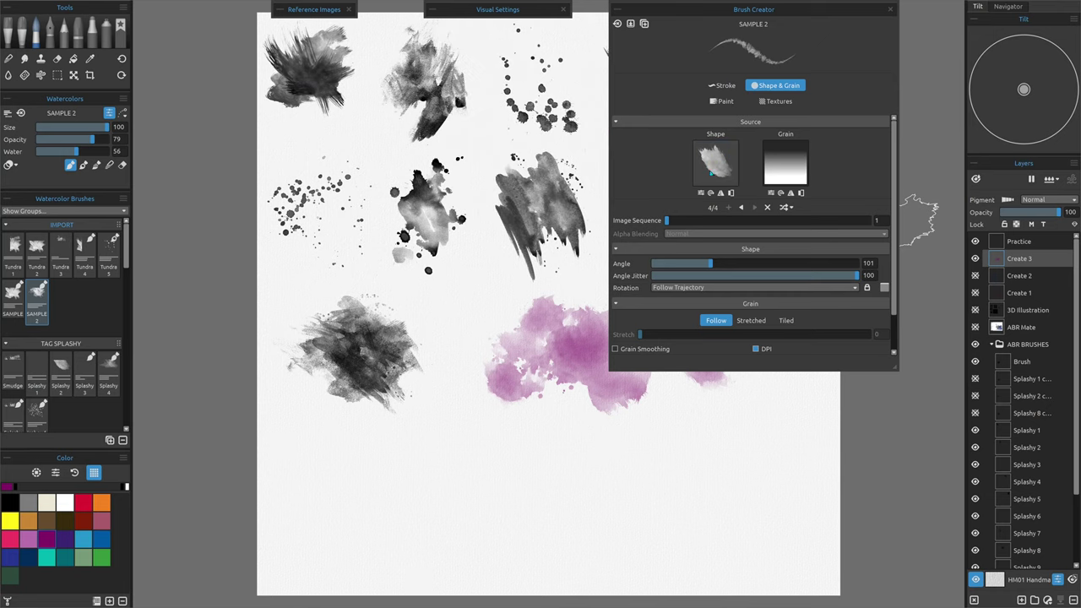
pyautogui.click(713, 164)
pyautogui.click(742, 207)
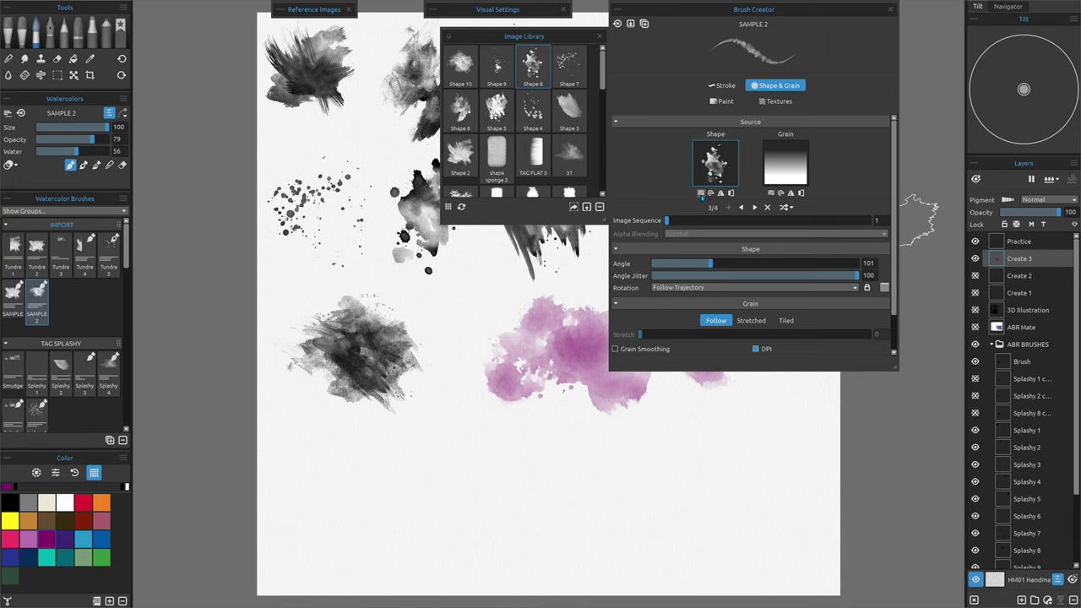
pyautogui.click(710, 194)
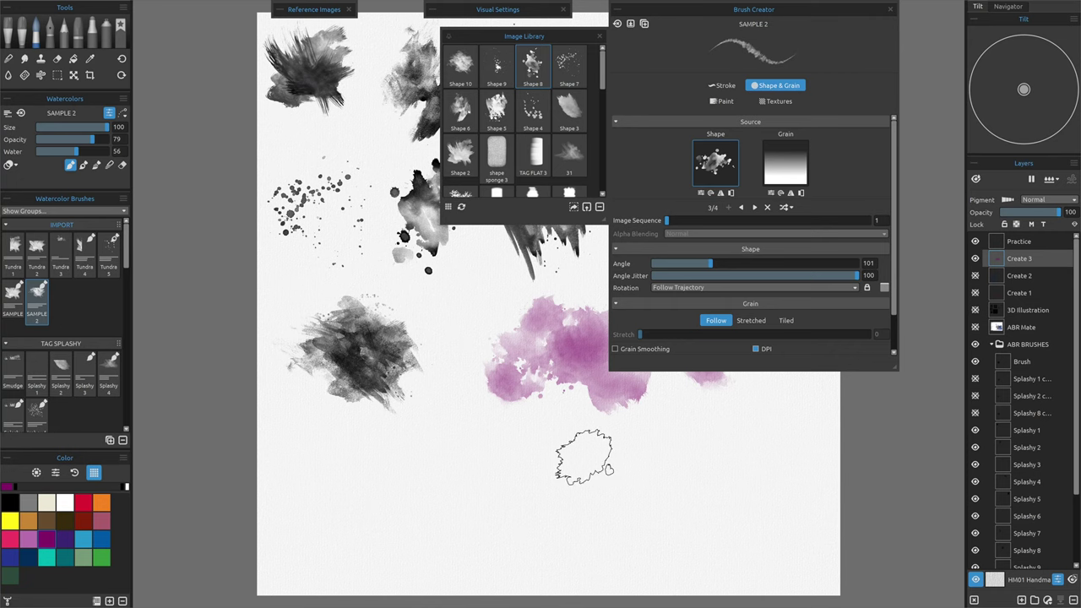
# Paint a second purple test wash below the gray splash on Create 3 and rotate the third shape image another 90 degrees
pyautogui.moveTo(384, 477)
pyautogui.mouseDown()
pyautogui.moveTo(526, 507)
pyautogui.moveTo(511, 435)
pyautogui.mouseUp()
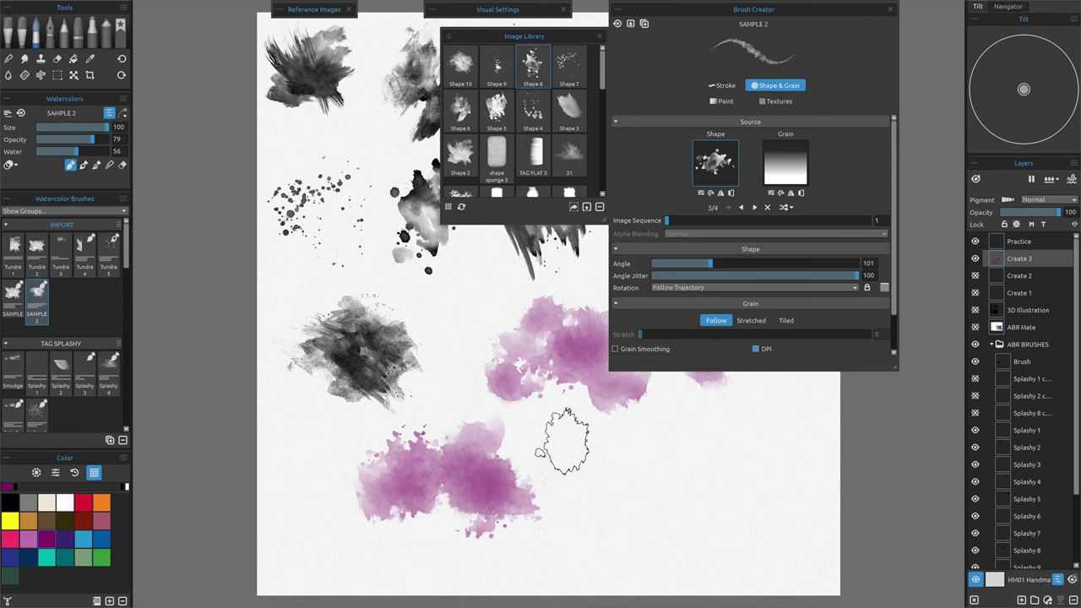
pyautogui.click(710, 194)
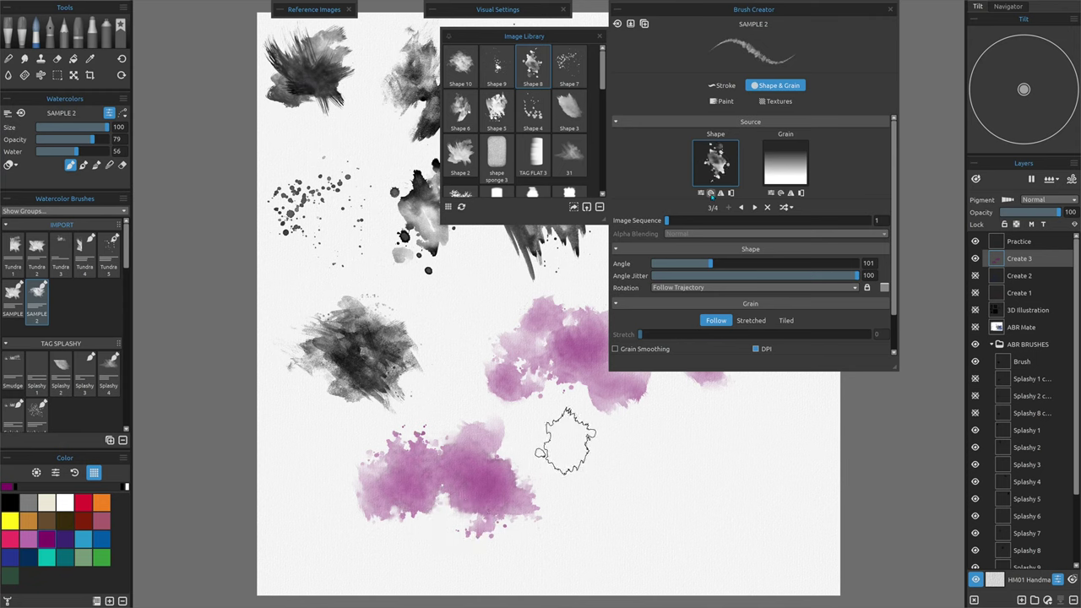
# Rotate SAMPLE 2's third shape image another 90 degrees and paint a purple test wash beside the previous one on Create 3
pyautogui.click(710, 193)
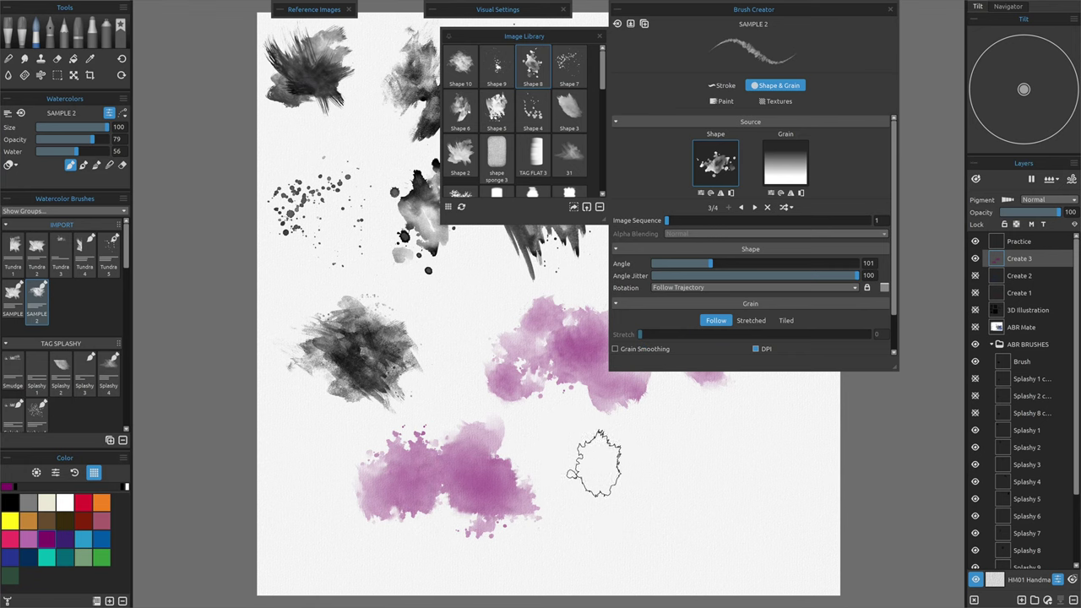
pyautogui.moveTo(596, 463)
pyautogui.mouseDown()
pyautogui.moveTo(592, 504)
pyautogui.moveTo(768, 482)
pyautogui.mouseUp()
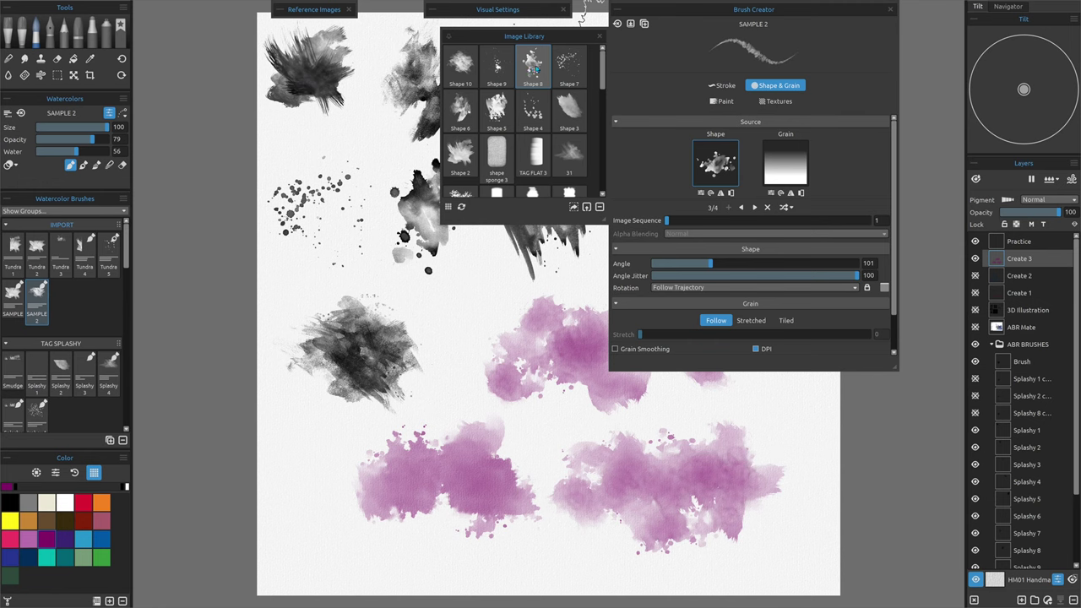
pyautogui.click(618, 9)
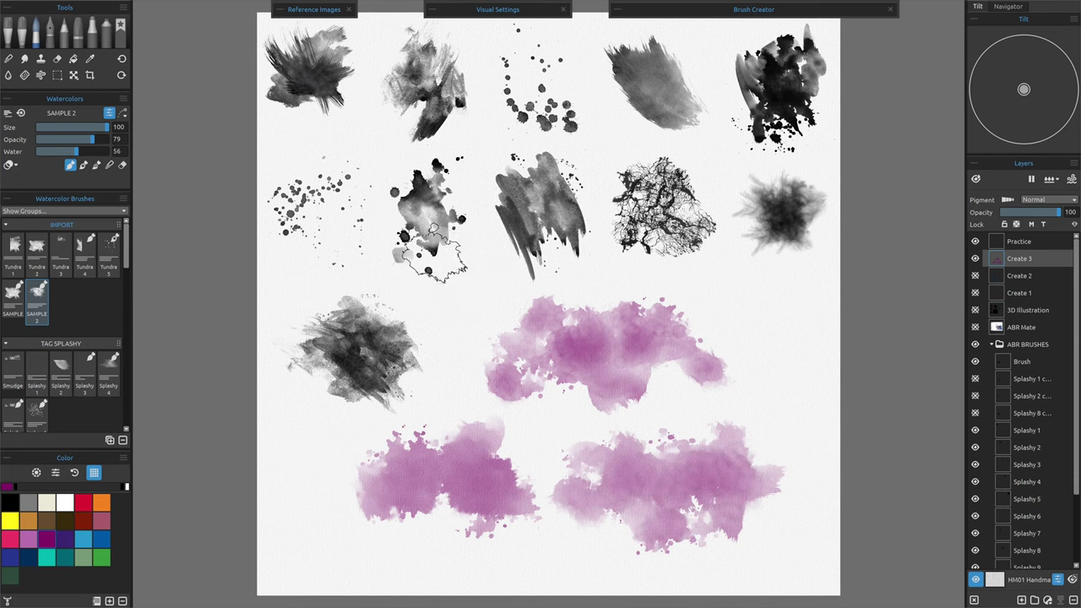
# Hide the Create 3 layer and place a duplicate of the Splashy 7 splash in the empty lower middle of the canvas
pyautogui.click(976, 259)
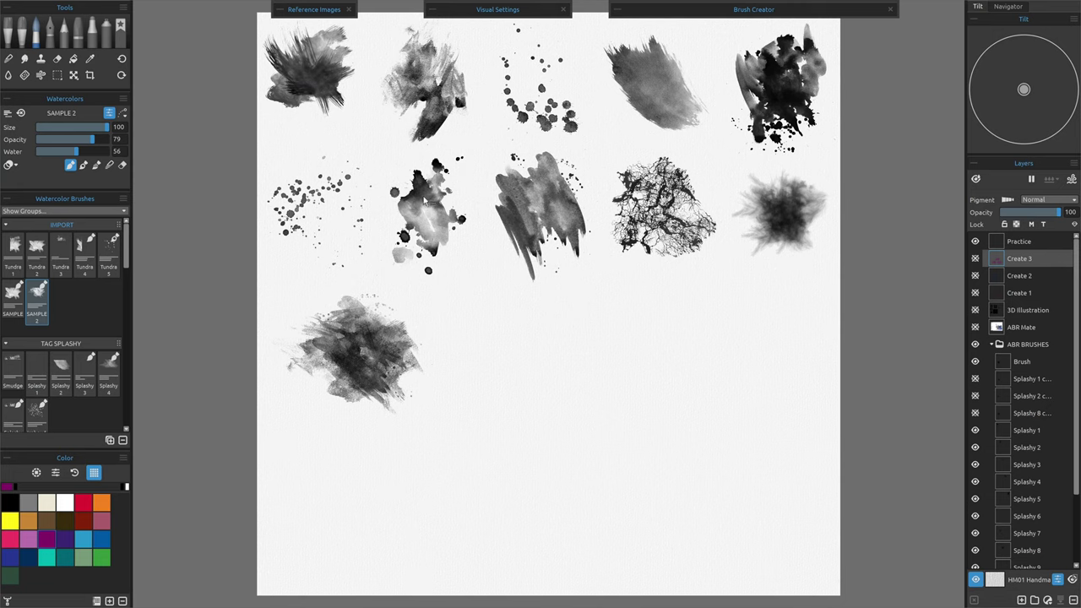
pyautogui.keyDown('ctrl'); pyautogui.keyDown('alt'); pyautogui.click(427, 203); pyautogui.keyUp('alt'); pyautogui.keyUp('ctrl')
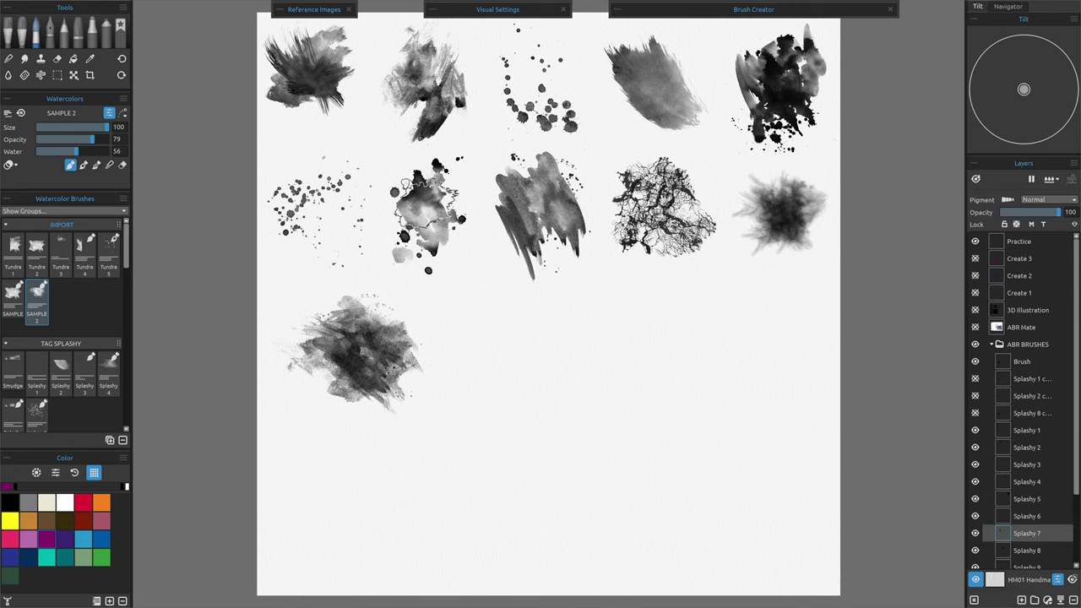
pyautogui.rightClick(1027, 534)
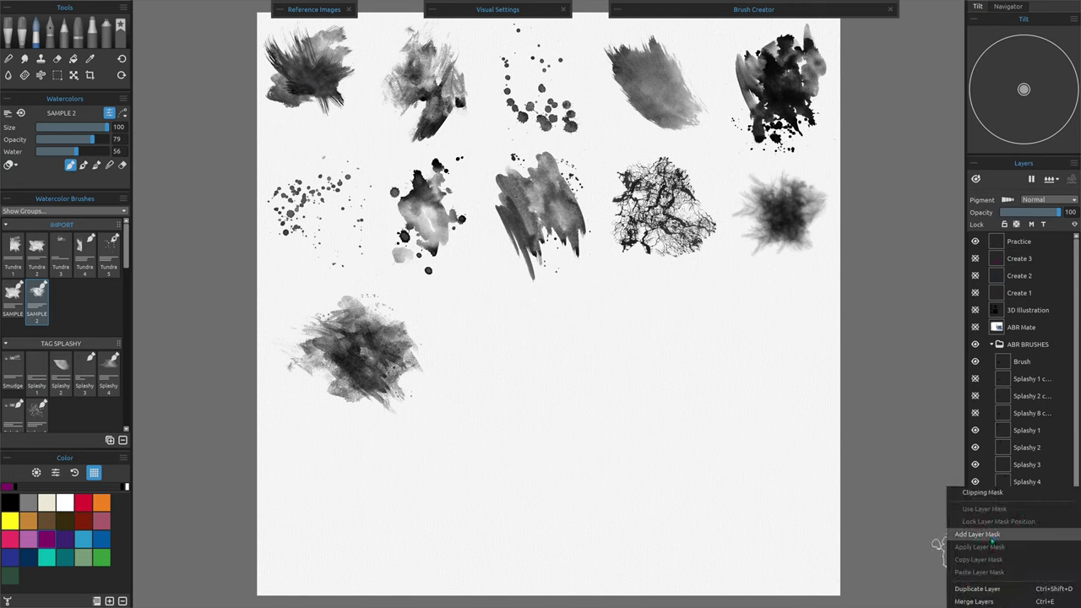
pyautogui.click(971, 485)
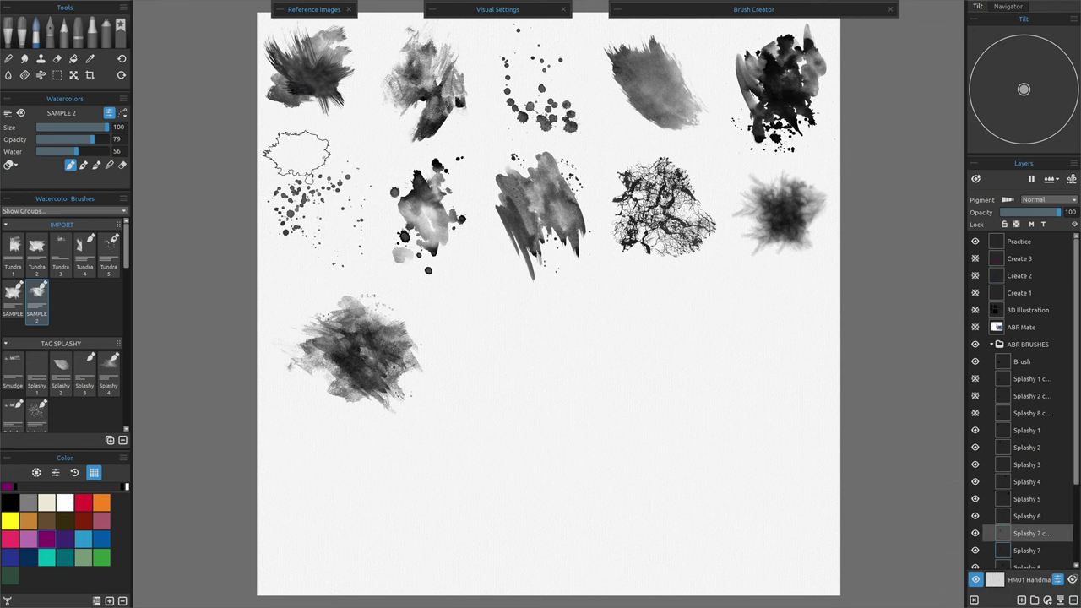
pyautogui.click(73, 76)
pyautogui.moveTo(426, 210); pyautogui.dragTo(551, 449)
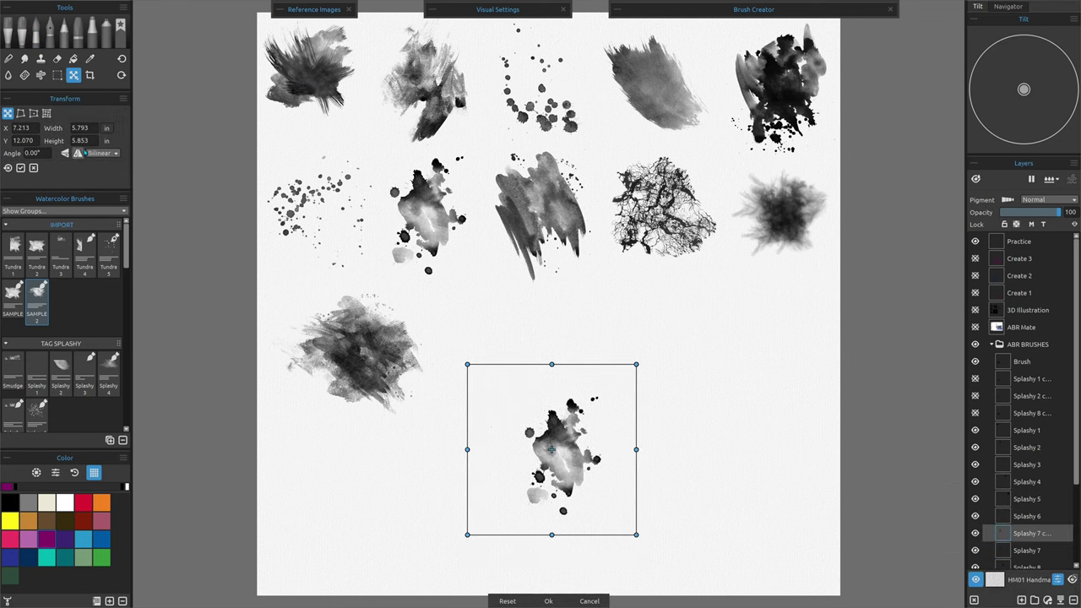
# Erase the stray dots below and left of the duplicated splash with the Round Medium eraser at size 37 and opacity 100
pyautogui.click(57, 58)
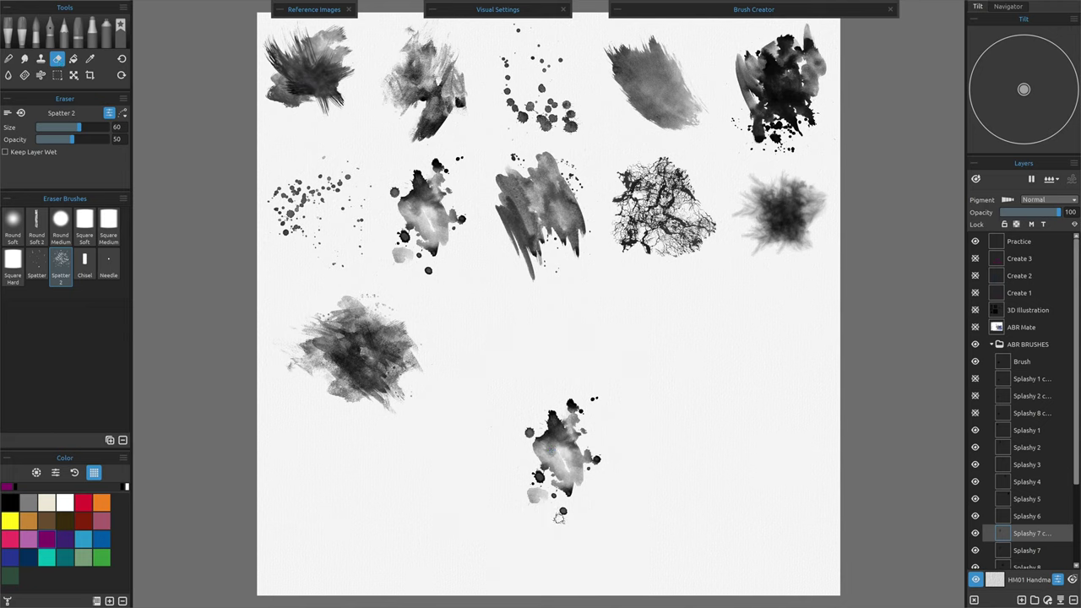
pyautogui.click(563, 512)
pyautogui.moveTo(72, 140); pyautogui.dragTo(116, 141)
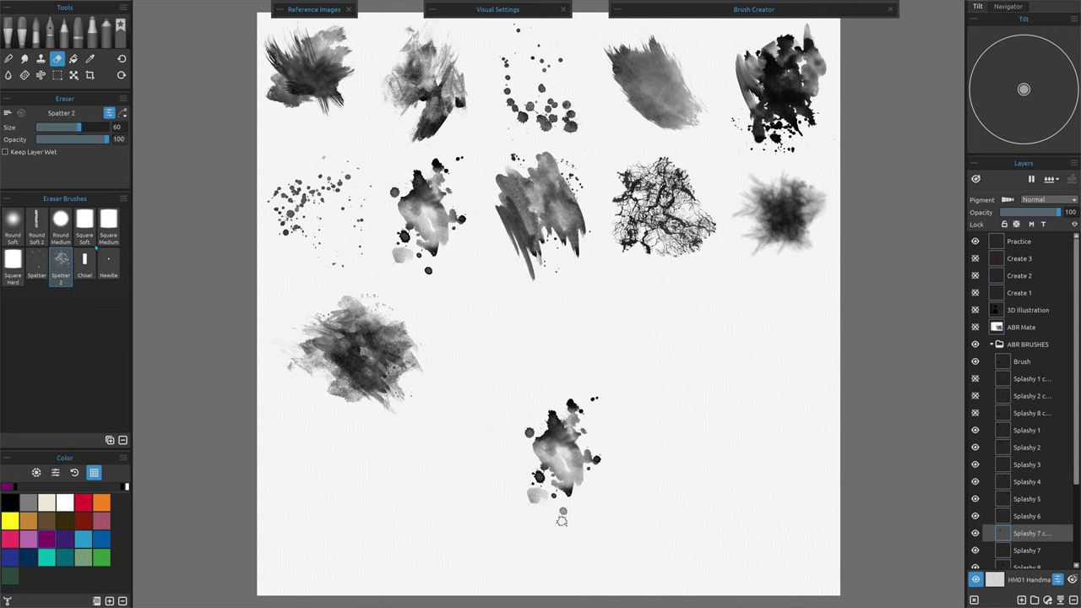
pyautogui.click(66, 231)
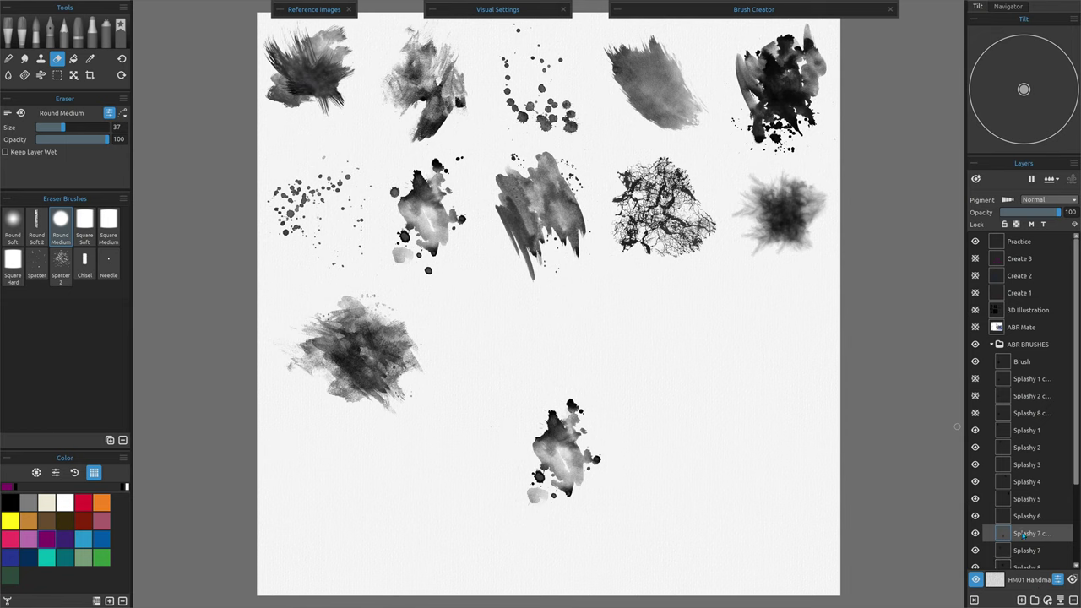
# Overlay a duplicate of the cleaned splash on itself, rotated about 100.5 degrees, and set the duplicate's layer opacity to 59
pyautogui.hotkey('ctrl', 'j')
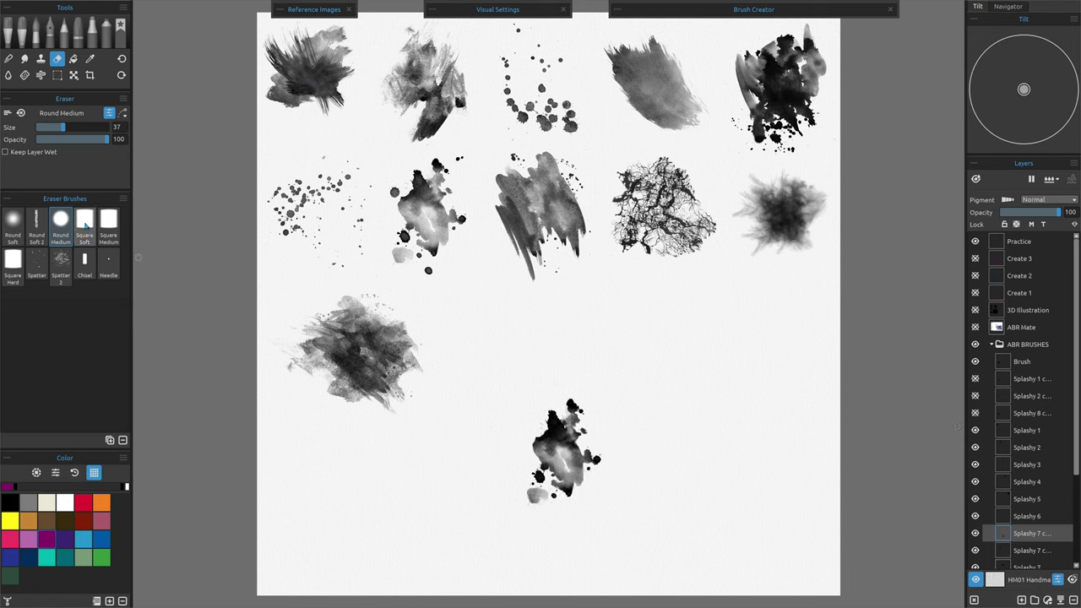
pyautogui.click(74, 75)
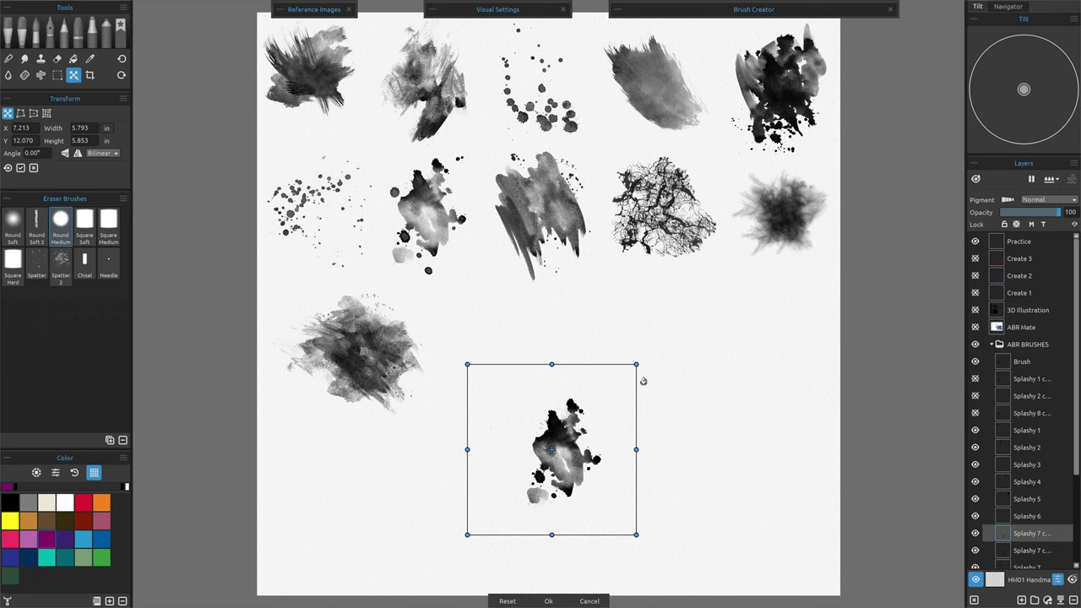
pyautogui.moveTo(636, 353); pyautogui.dragTo(625, 553)
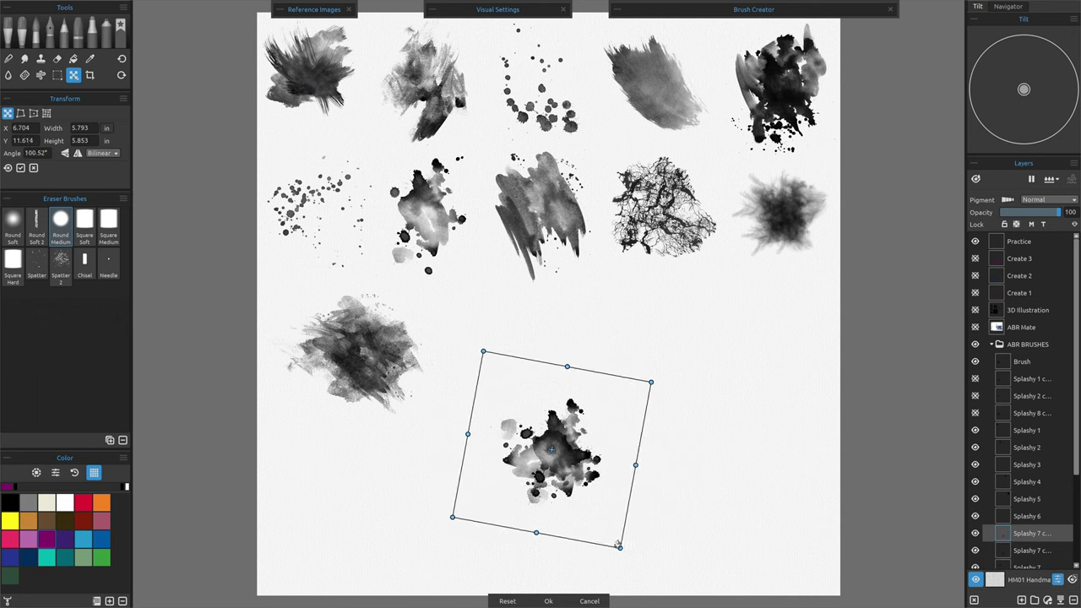
pyautogui.moveTo(533, 443); pyautogui.dragTo(571, 432)
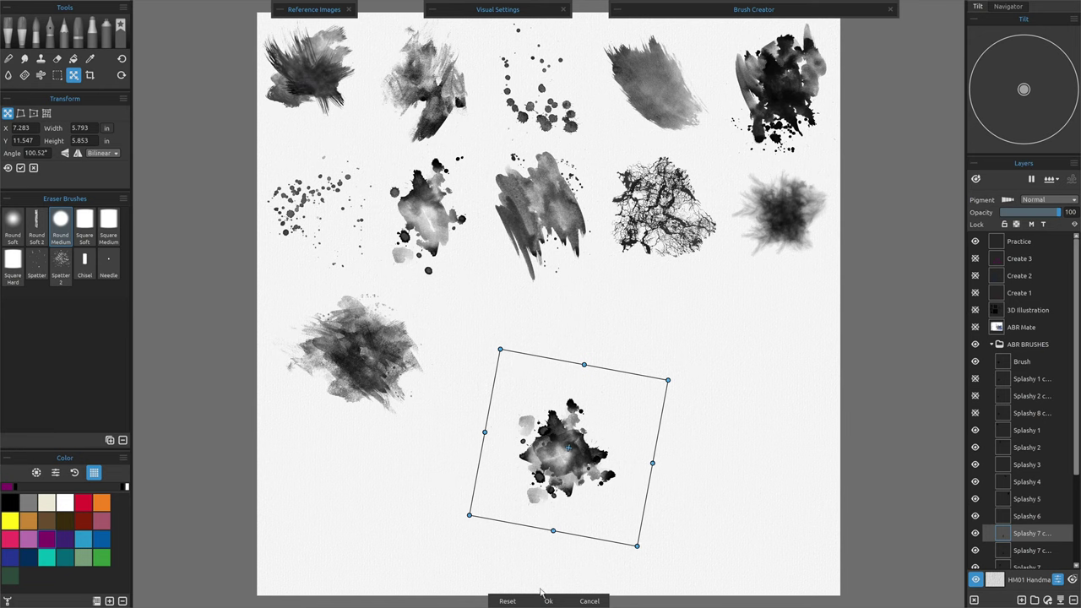
pyautogui.press('e')
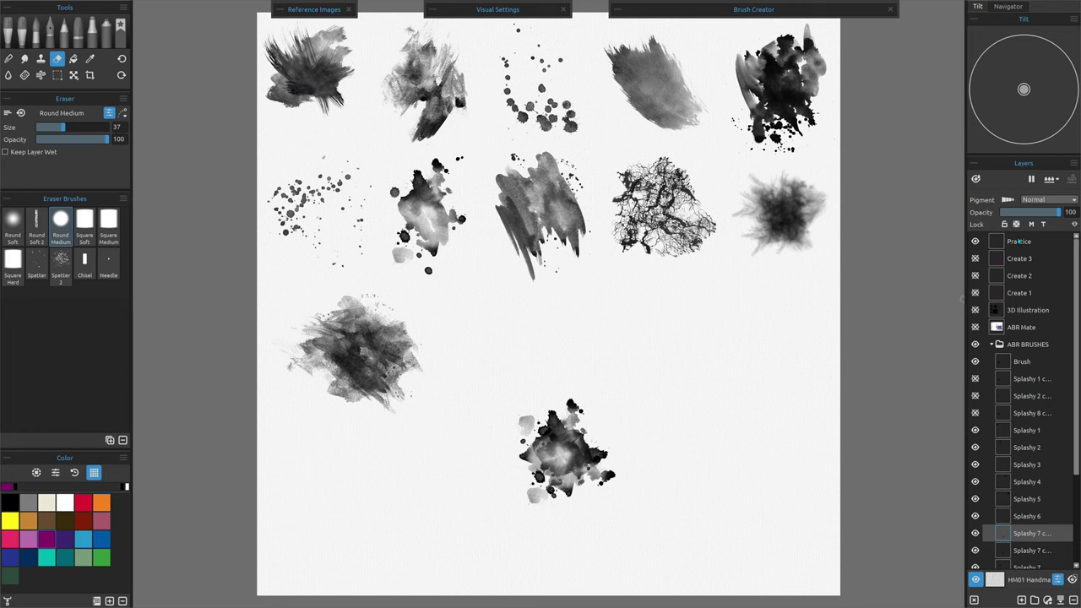
pyautogui.click(1031, 212)
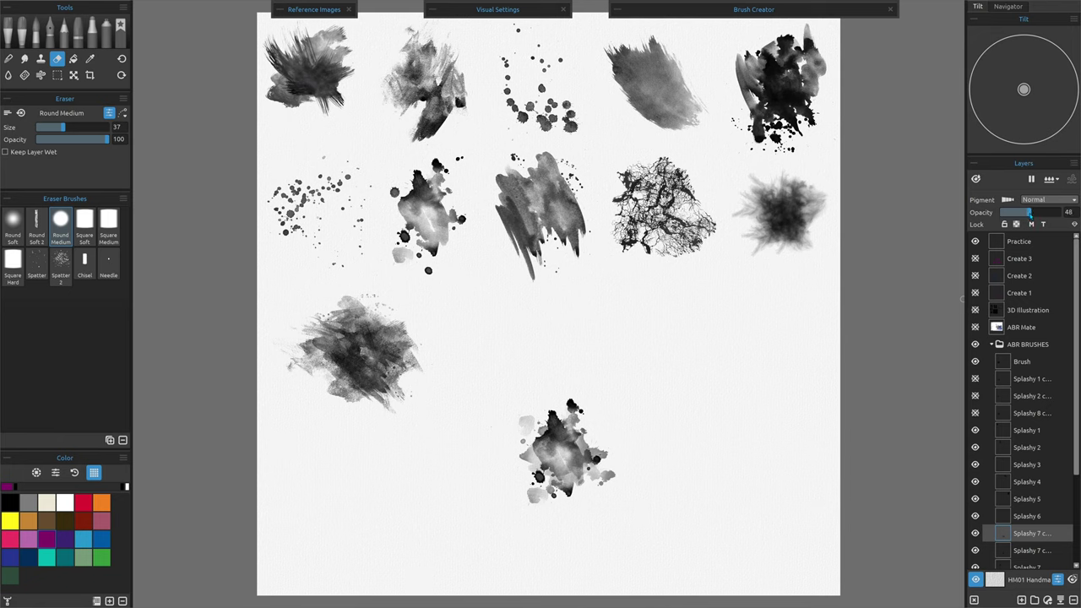
pyautogui.moveTo(1030, 214); pyautogui.dragTo(1038, 217)
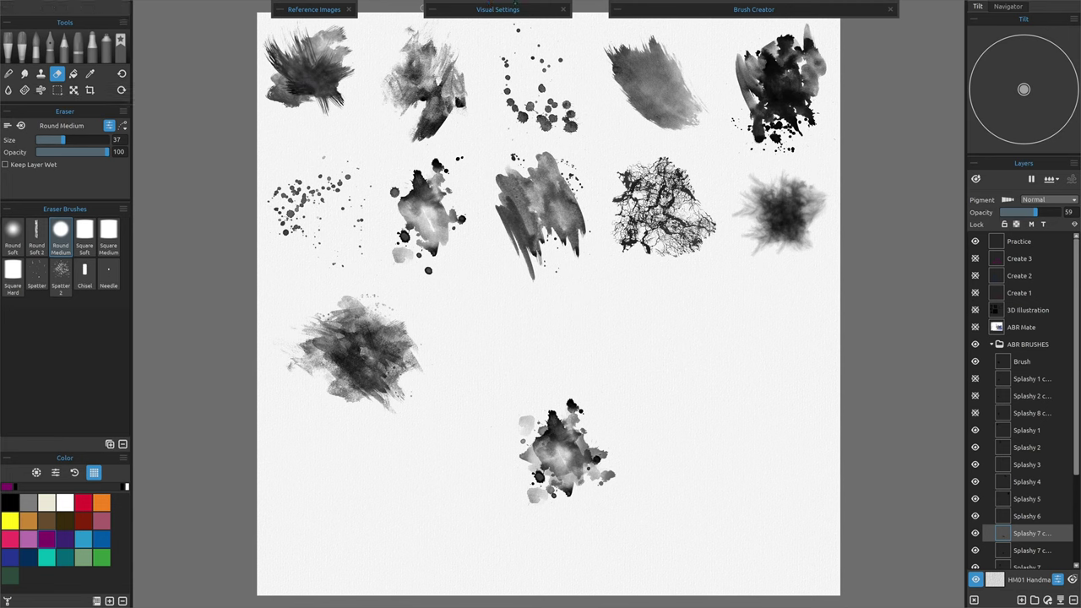
# Examine the SAMPLE 2 watercolor brush's shape source and image sequence alongside the image library
pyautogui.click(615, 10)
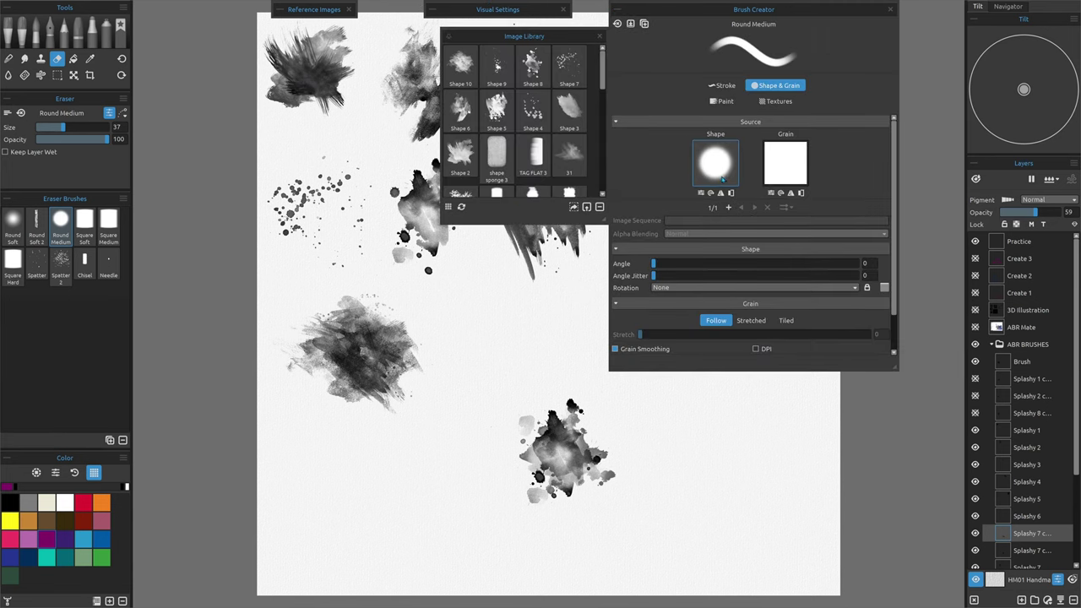
pyautogui.click(722, 177)
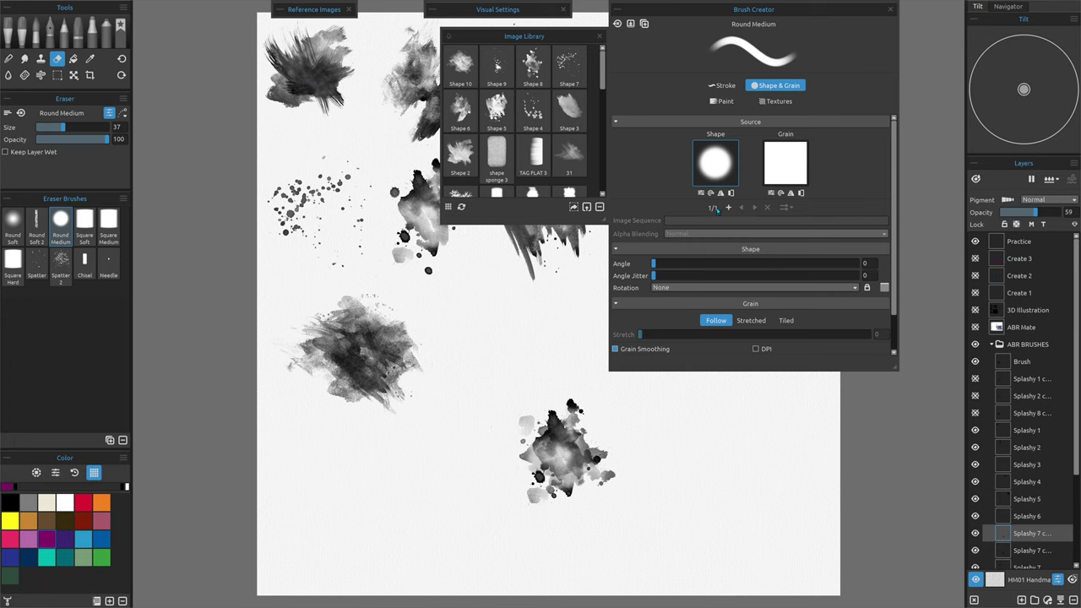
pyautogui.click(36, 33)
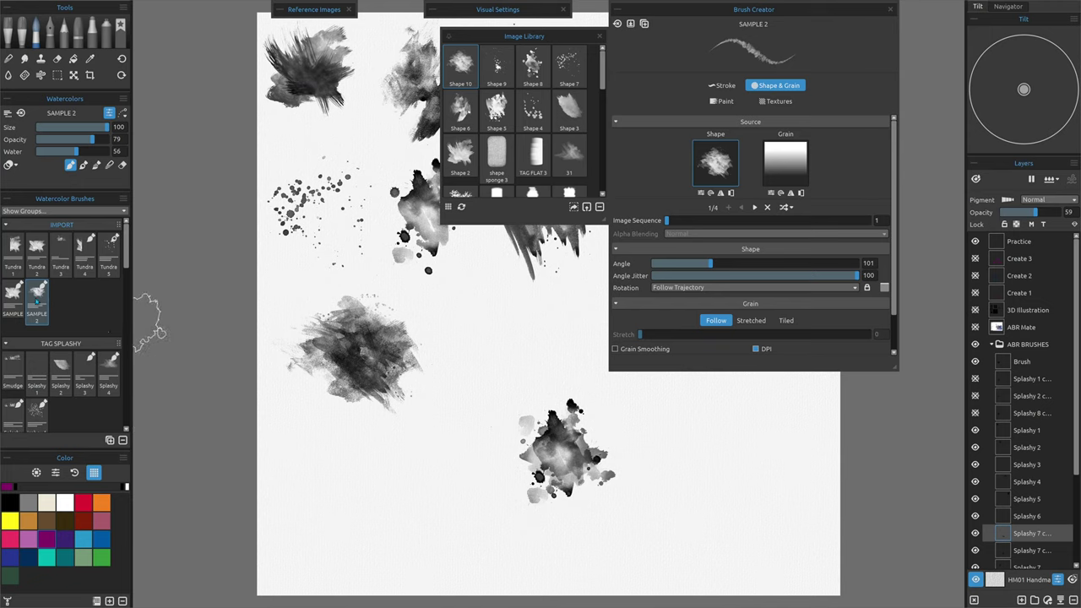
pyautogui.click(710, 159)
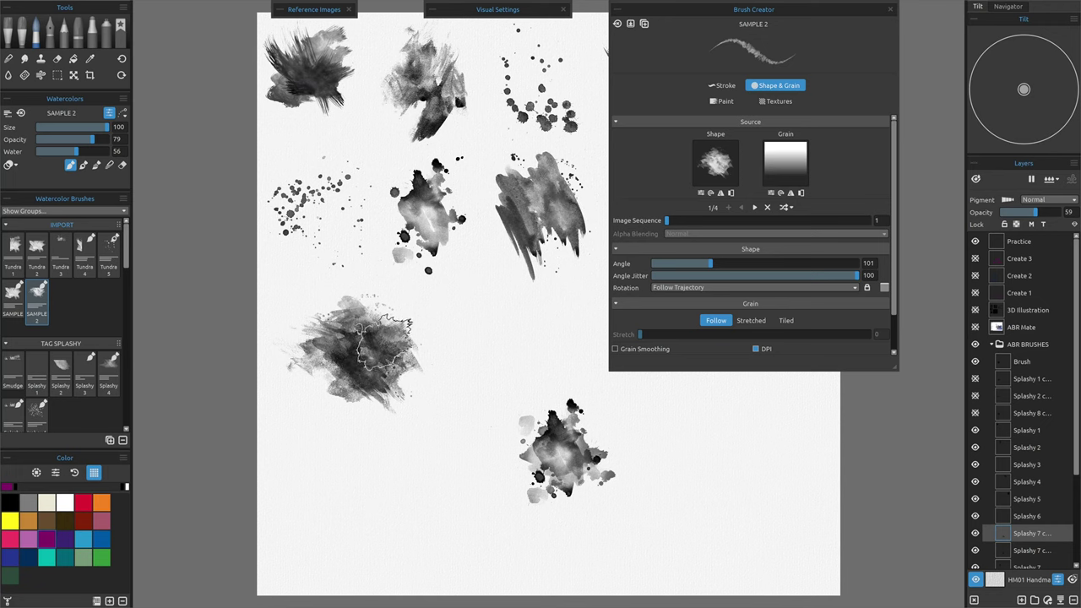
pyautogui.click(712, 158)
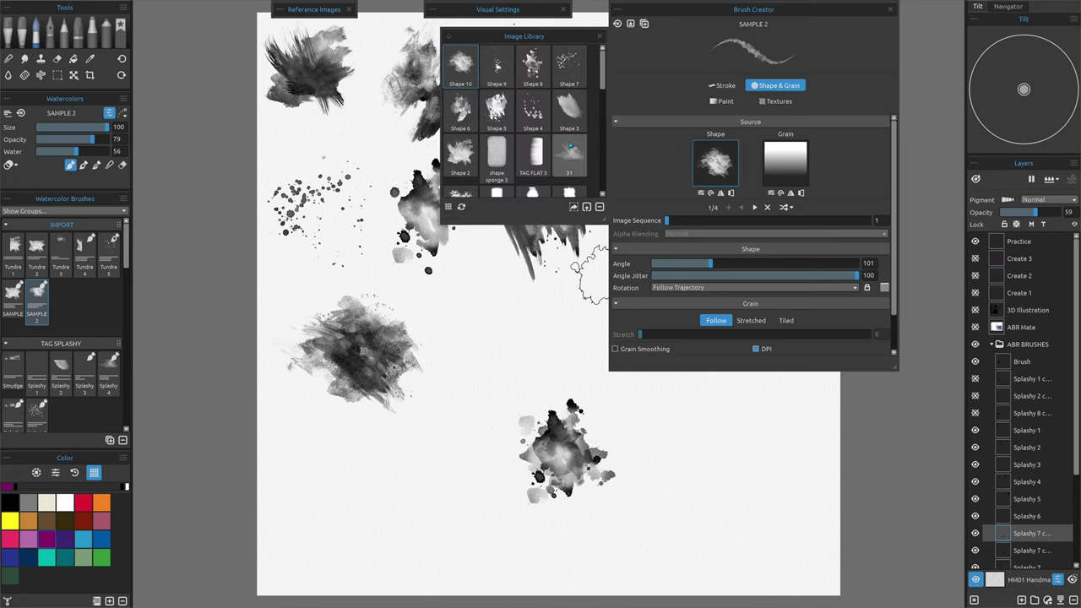
pyautogui.click(755, 207)
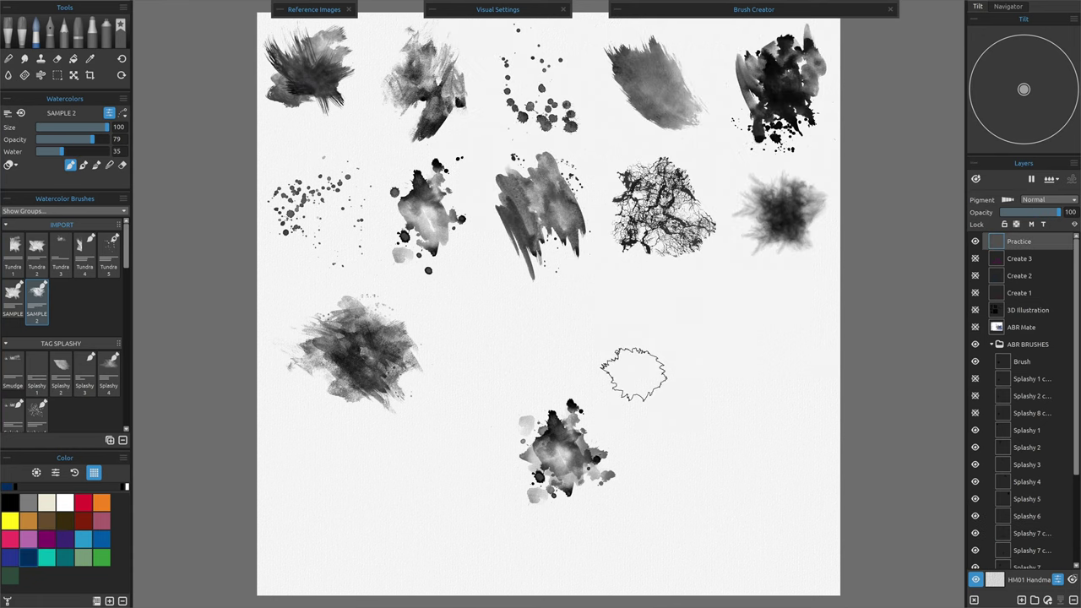
# Paint dark blue SAMPLE 2 test washes on the Practice layer, starting at water 35, and overlay purple on the upper one at water 51
pyautogui.moveTo(583, 330)
pyautogui.mouseDown()
pyautogui.moveTo(740, 360)
pyautogui.moveTo(701, 442)
pyautogui.moveTo(818, 364)
pyautogui.mouseUp()
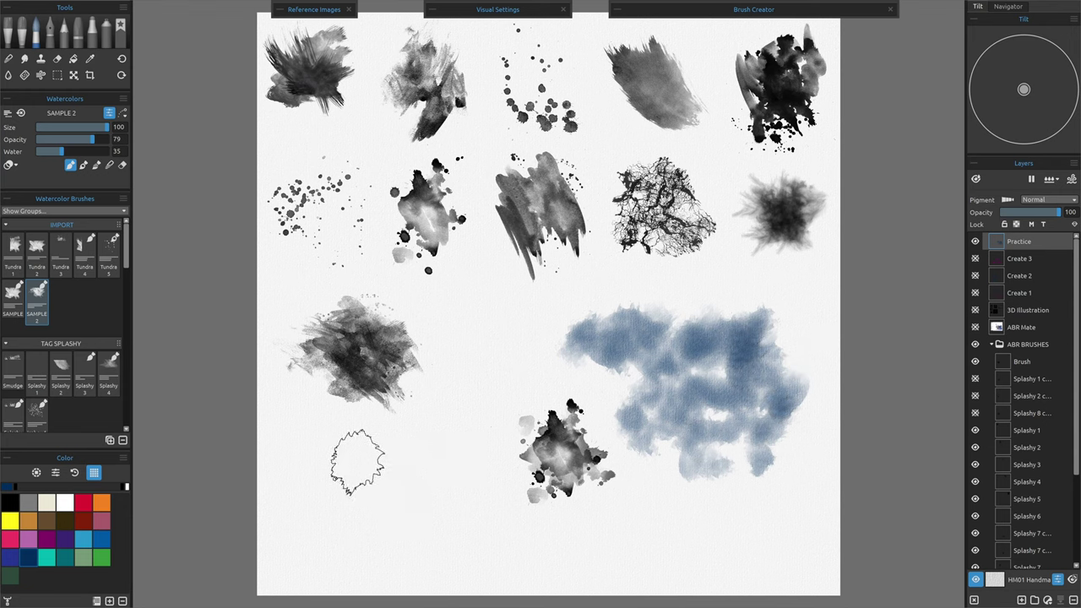
pyautogui.moveTo(358, 462); pyautogui.dragTo(499, 447)
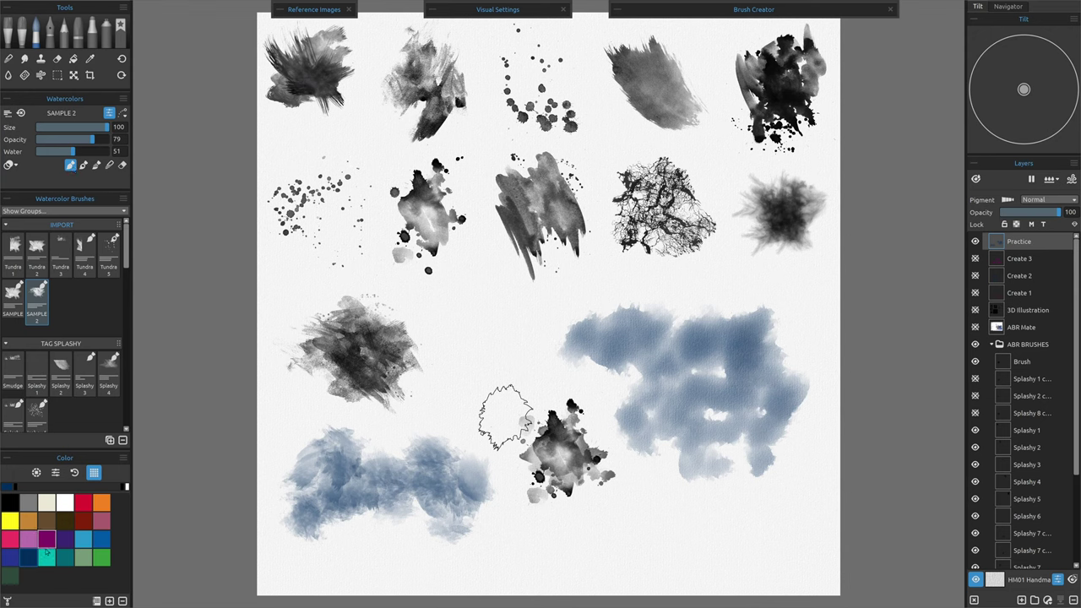
pyautogui.moveTo(655, 325)
pyautogui.mouseDown()
pyautogui.moveTo(672, 295)
pyautogui.moveTo(790, 338)
pyautogui.mouseUp()
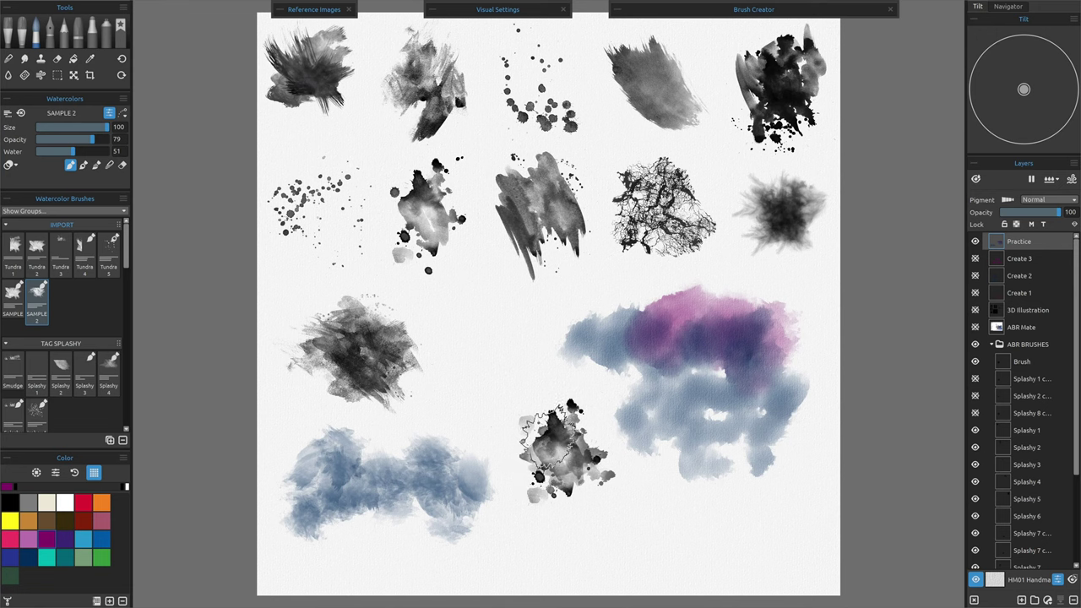
pyautogui.click(583, 444)
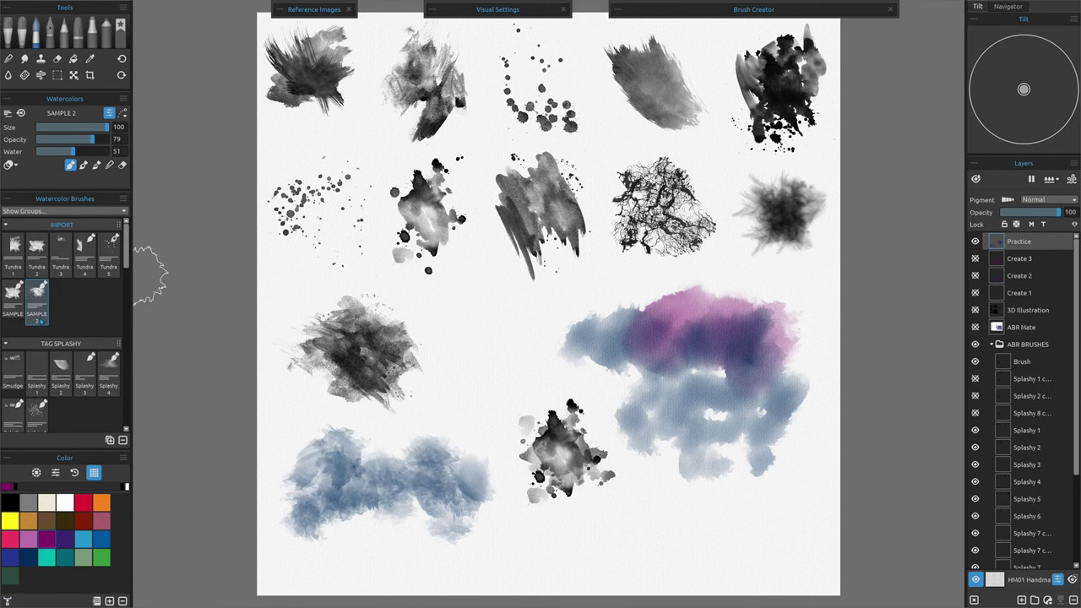
# Review SAMPLE 2's shape settings and choose to save volumes and paint mode into the brush preset
pyautogui.click(617, 10)
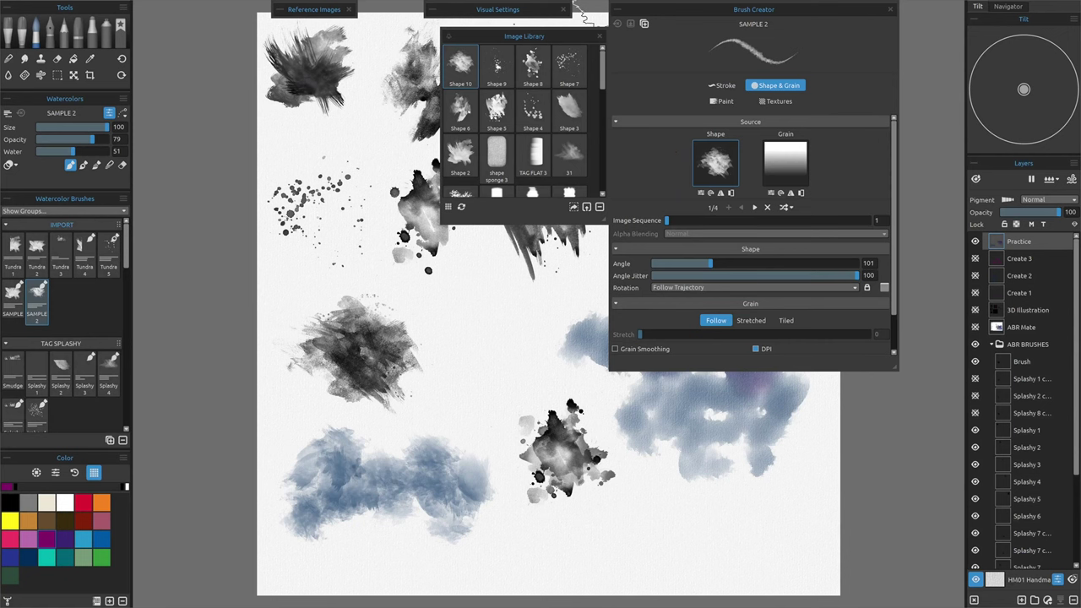
pyautogui.click(617, 10)
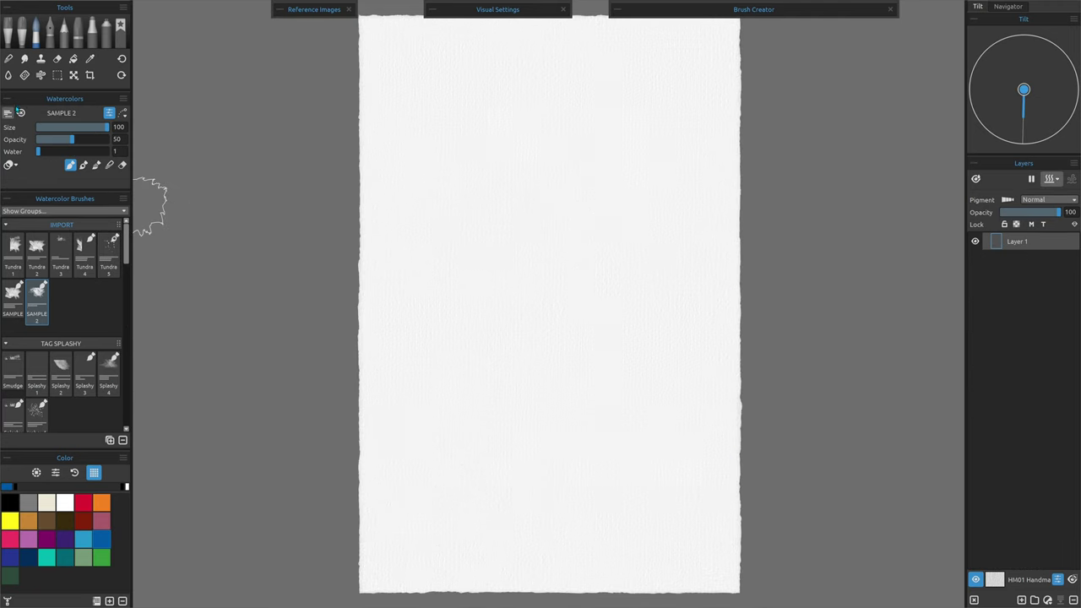
pyautogui.click(8, 113)
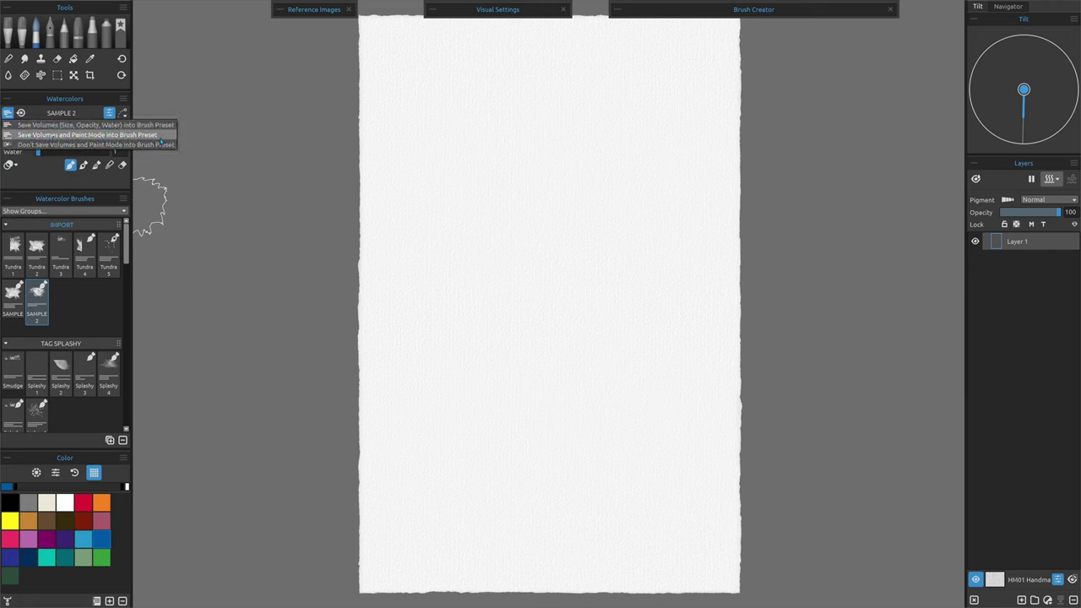
pyautogui.click(160, 135)
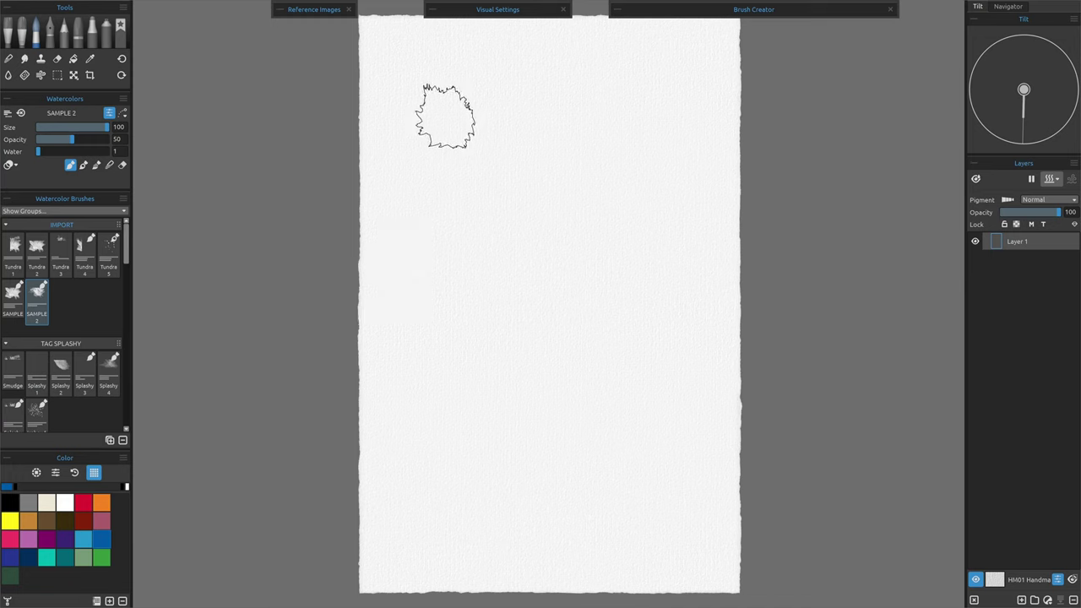
# Paint two blue SAMPLE 2 washes on Layer 1 at opacity 50, the upper at water 1 and the lower at water 47
pyautogui.moveTo(445, 114)
pyautogui.mouseDown()
pyautogui.moveTo(429, 154)
pyautogui.moveTo(457, 110)
pyautogui.moveTo(527, 156)
pyautogui.moveTo(606, 179)
pyautogui.moveTo(632, 201)
pyautogui.moveTo(657, 192)
pyautogui.mouseUp()
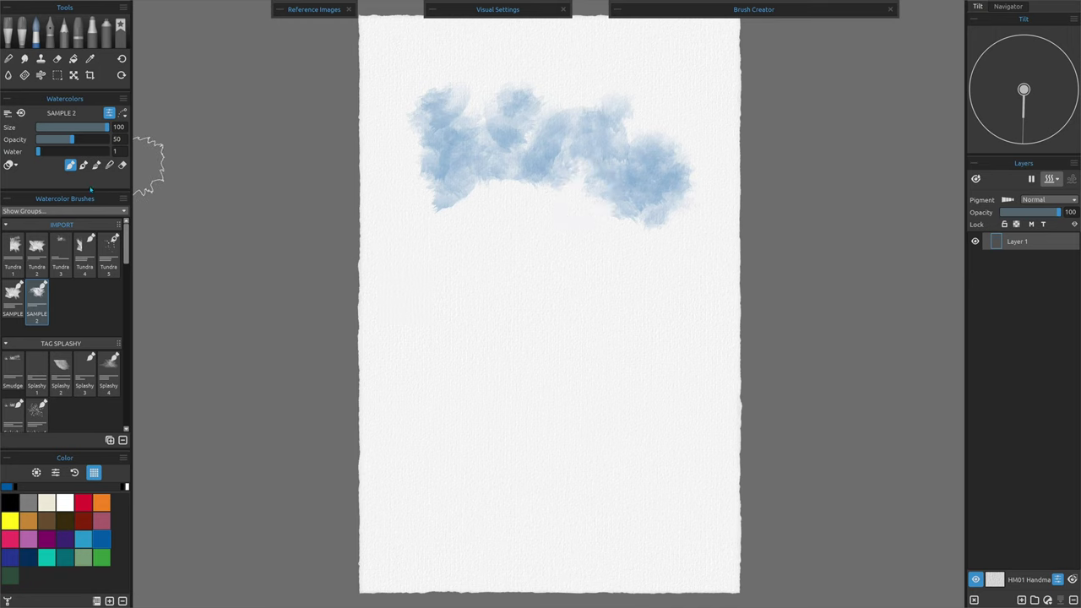
pyautogui.click(71, 153)
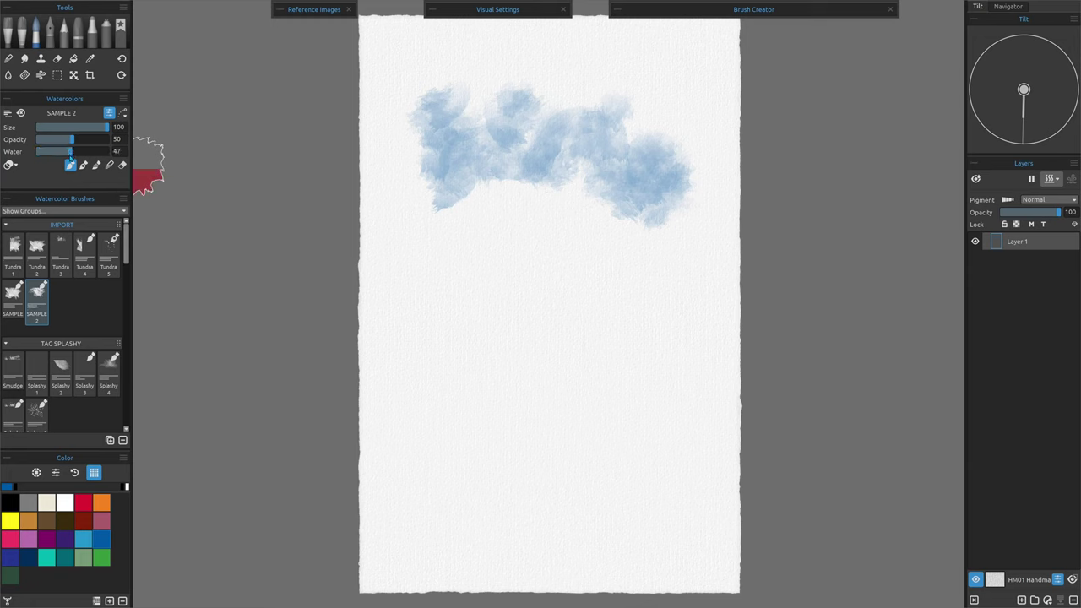
pyautogui.moveTo(445, 253)
pyautogui.mouseDown()
pyautogui.moveTo(491, 230)
pyautogui.moveTo(566, 264)
pyautogui.moveTo(647, 277)
pyautogui.moveTo(666, 333)
pyautogui.mouseUp()
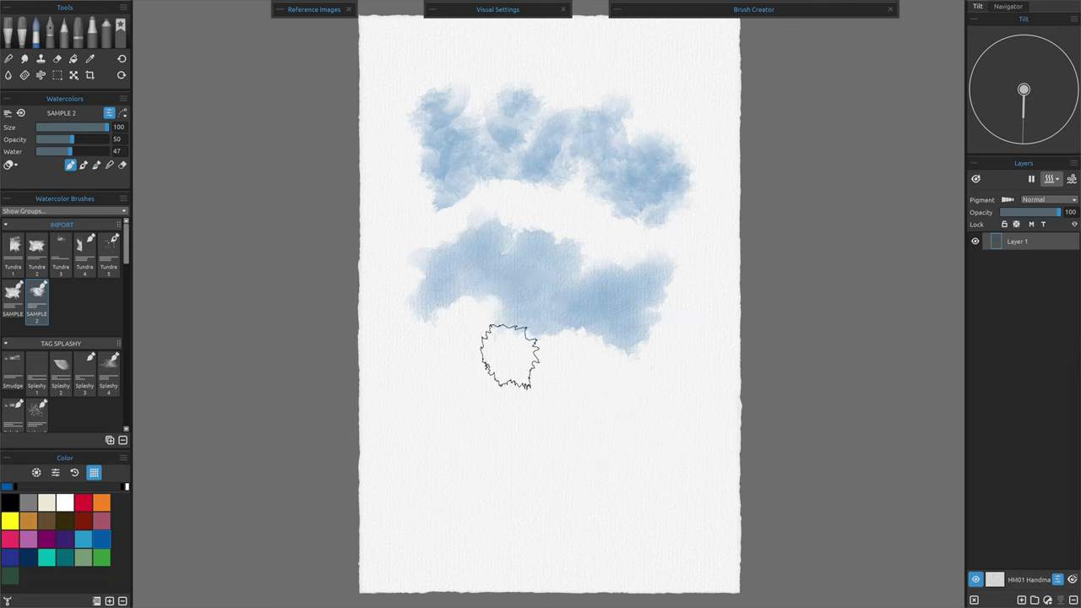
# Paint a third blue wash across the lower part of Layer 1, then add a new layer above and hide Layer 1
pyautogui.moveTo(423, 410)
pyautogui.mouseDown()
pyautogui.moveTo(453, 366)
pyautogui.moveTo(549, 430)
pyautogui.moveTo(684, 393)
pyautogui.mouseUp()
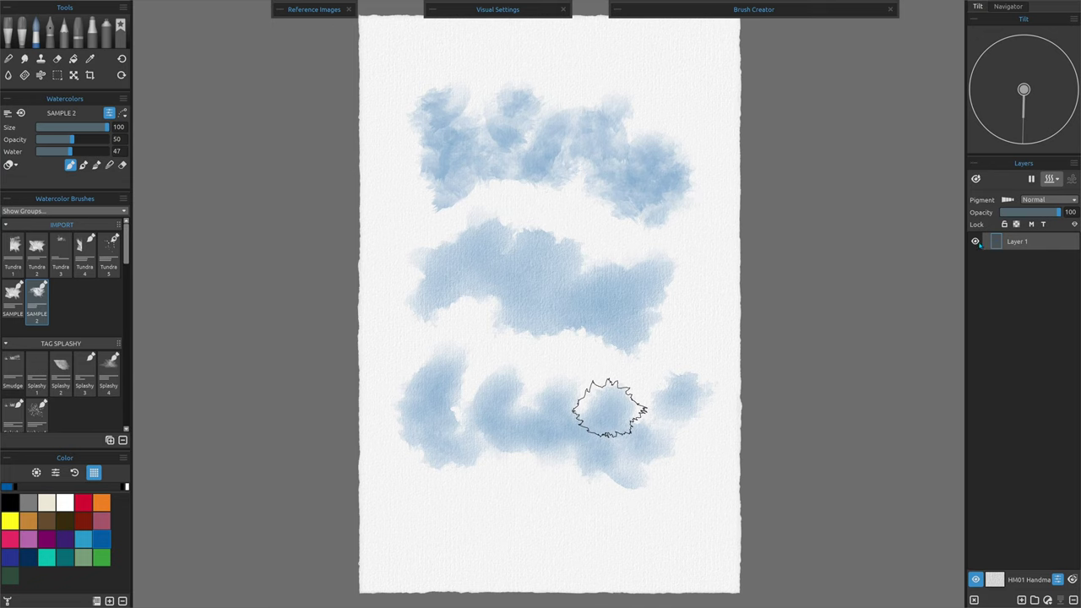
pyautogui.hotkey('ctrl', 'shift', 'n')
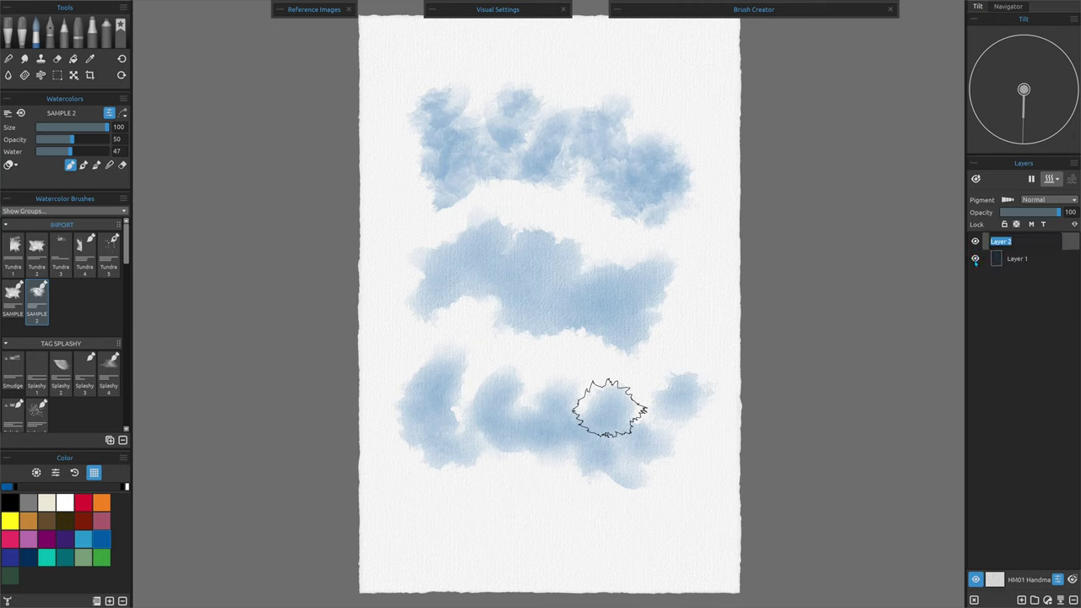
pyautogui.press('h')
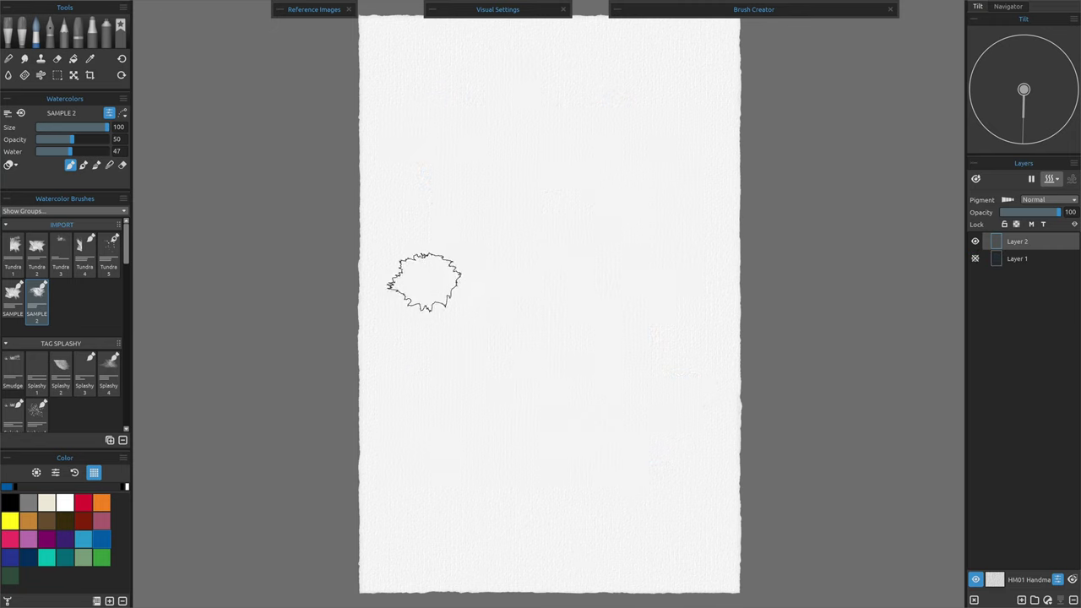
# Review the size, opacity and spacing values in SAMPLE 2's stroke settings
pyautogui.click(617, 12)
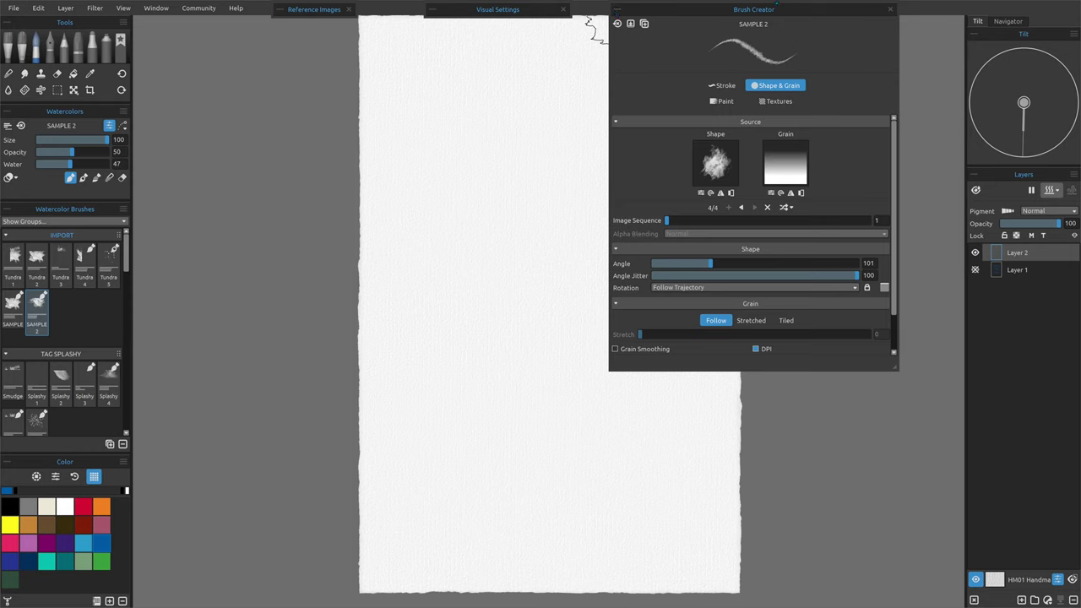
pyautogui.click(724, 86)
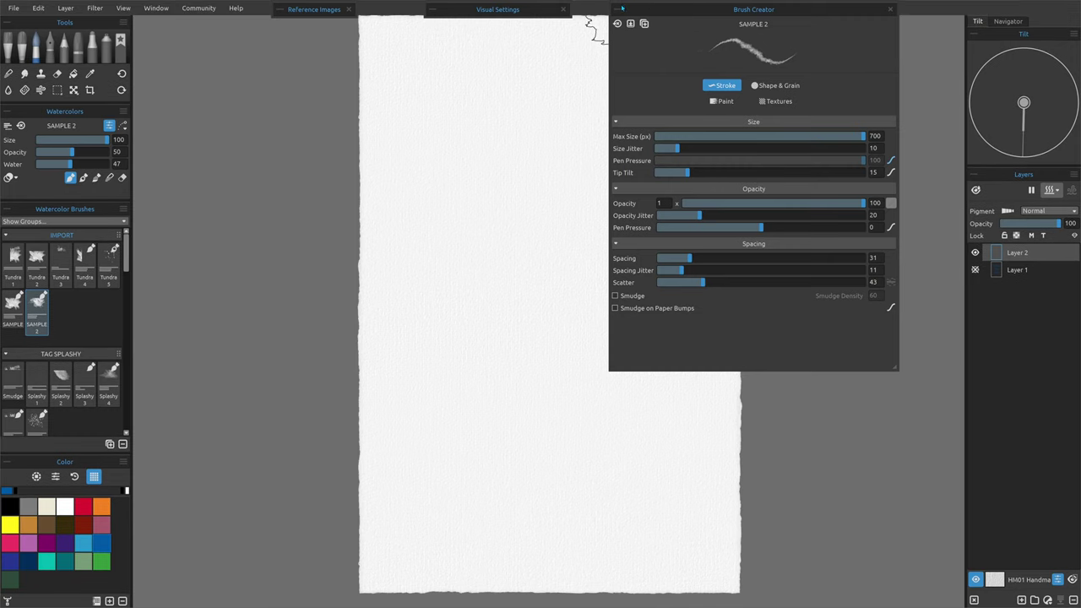
pyautogui.click(619, 9)
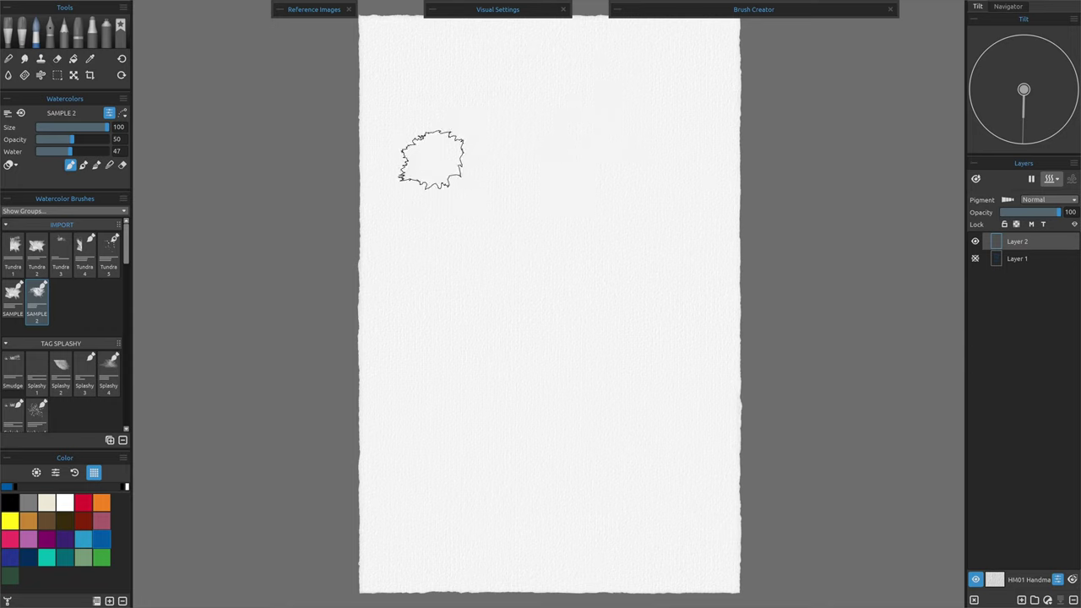
# Paint two blue washes on Layer 2 at opacity 50 and water 47, and overlay brown along the lower one
pyautogui.moveTo(430, 161)
pyautogui.mouseDown()
pyautogui.moveTo(610, 116)
pyautogui.moveTo(668, 253)
pyautogui.mouseUp()
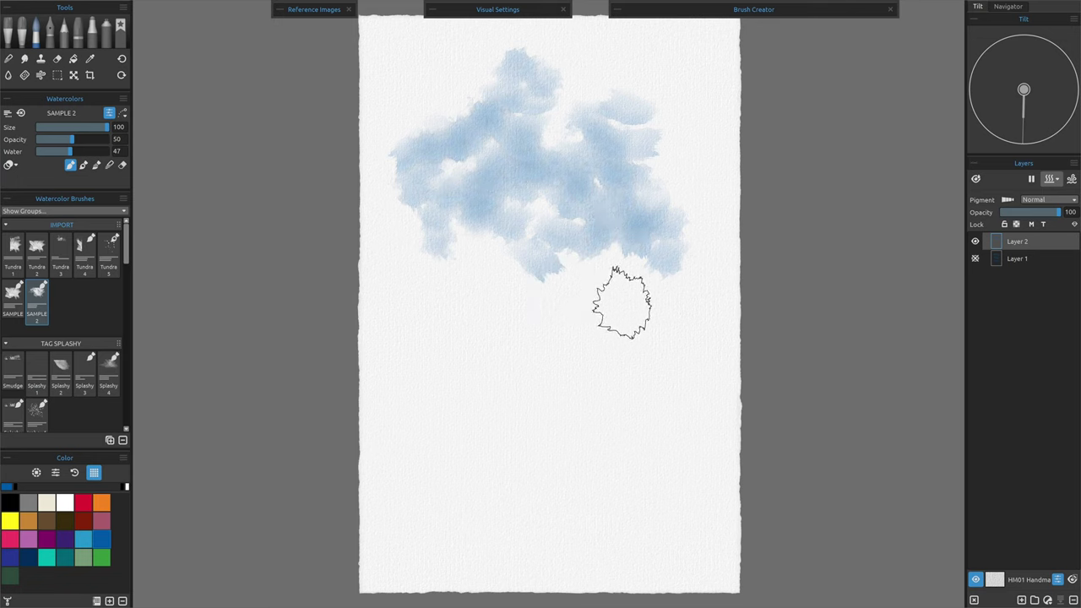
pyautogui.moveTo(466, 330)
pyautogui.mouseDown()
pyautogui.moveTo(468, 363)
pyautogui.moveTo(615, 338)
pyautogui.moveTo(655, 359)
pyautogui.mouseUp()
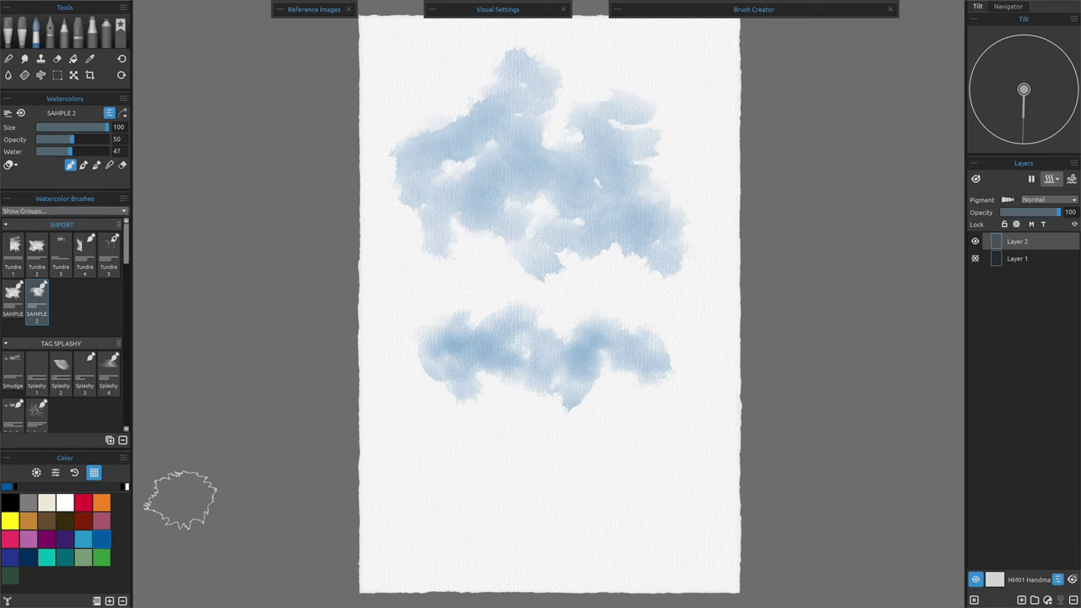
pyautogui.click(83, 539)
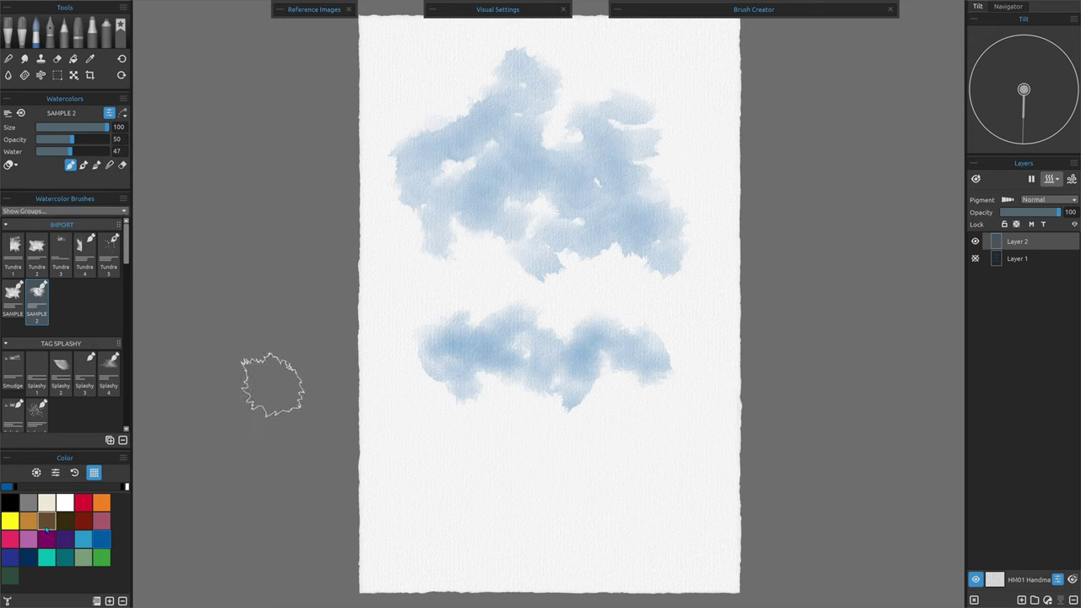
pyautogui.moveTo(464, 309)
pyautogui.mouseDown()
pyautogui.moveTo(575, 332)
pyautogui.moveTo(659, 323)
pyautogui.mouseUp()
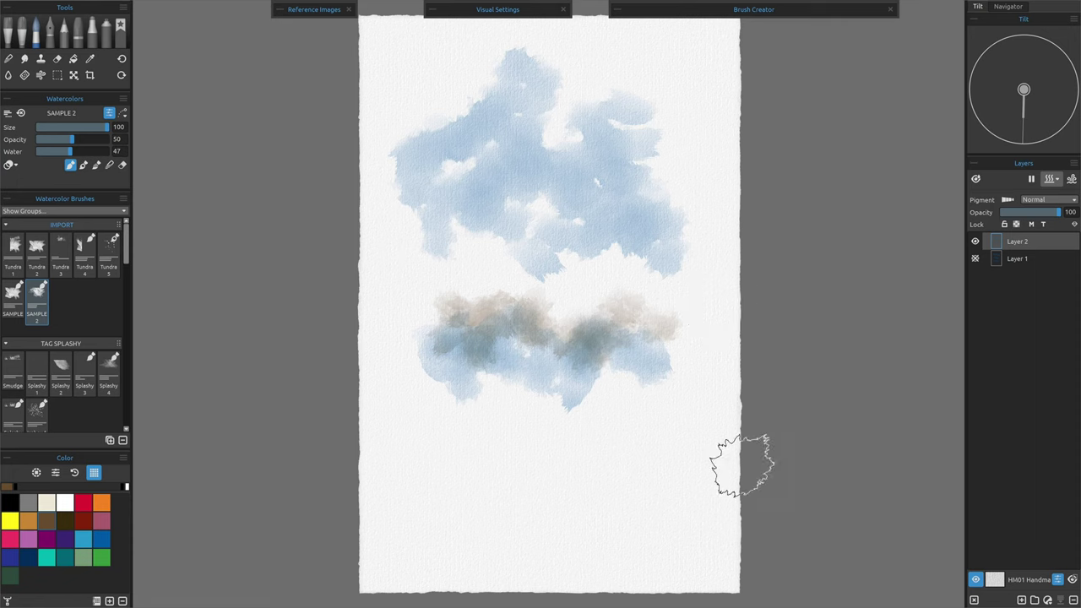
pyautogui.moveTo(566, 321)
pyautogui.mouseDown()
pyautogui.moveTo(529, 364)
pyautogui.moveTo(454, 333)
pyautogui.moveTo(467, 316)
pyautogui.moveTo(429, 332)
pyautogui.moveTo(490, 307)
pyautogui.moveTo(630, 337)
pyautogui.moveTo(646, 321)
pyautogui.moveTo(623, 416)
pyautogui.moveTo(512, 302)
pyautogui.moveTo(653, 306)
pyautogui.moveTo(640, 337)
pyautogui.moveTo(572, 343)
pyautogui.moveTo(472, 407)
pyautogui.moveTo(574, 411)
pyautogui.mouseUp()
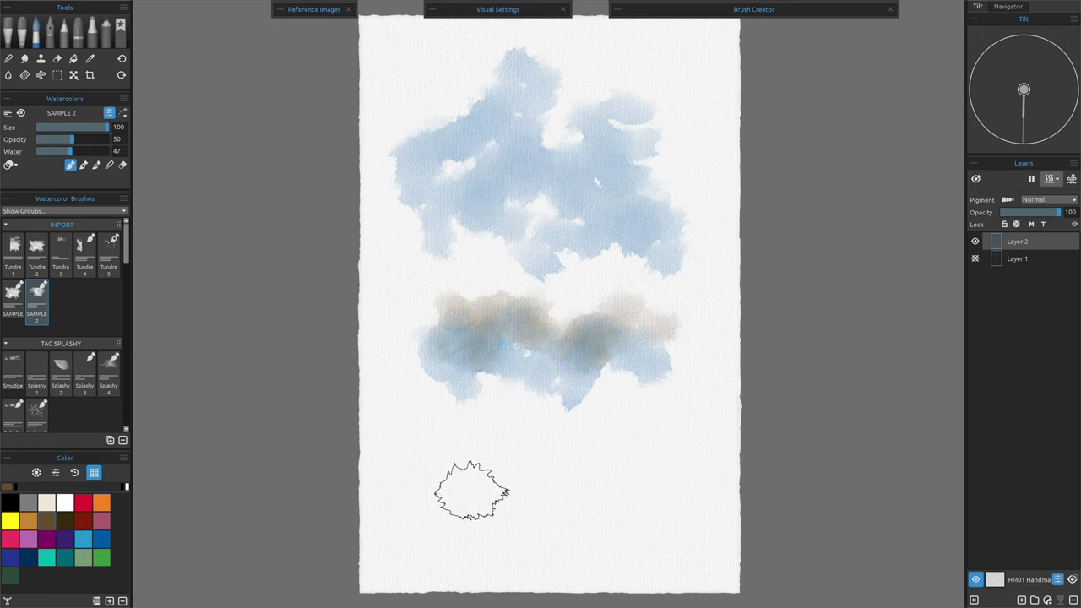
# Raise the brush opacity to 100 and paint a brown wash near the bottom of the paper with overlapping blue
pyautogui.press('0')
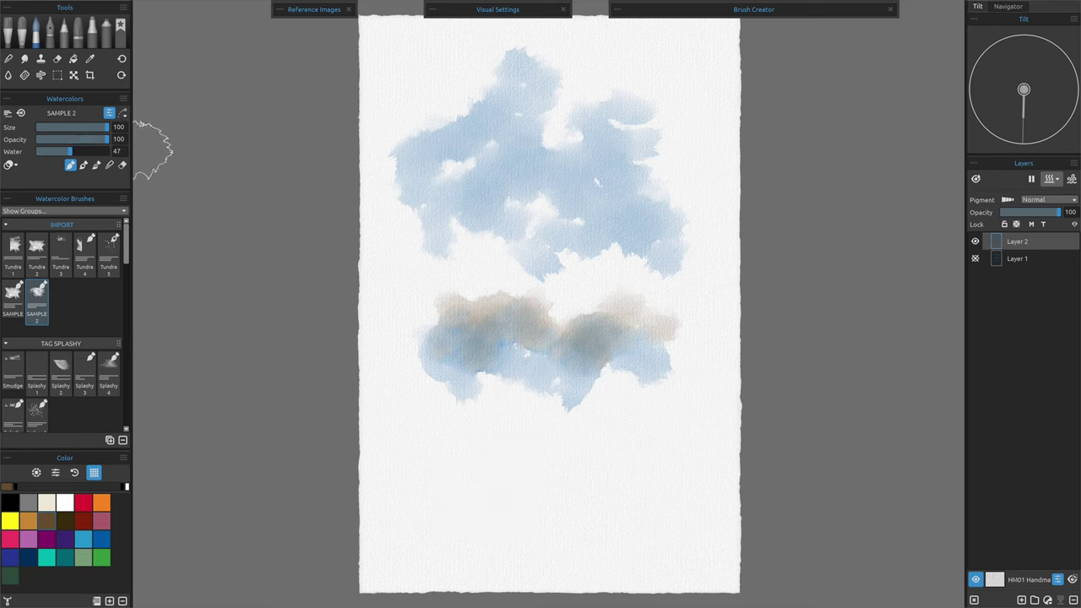
pyautogui.moveTo(466, 475)
pyautogui.mouseDown()
pyautogui.moveTo(513, 497)
pyautogui.moveTo(659, 456)
pyautogui.moveTo(675, 497)
pyautogui.mouseUp()
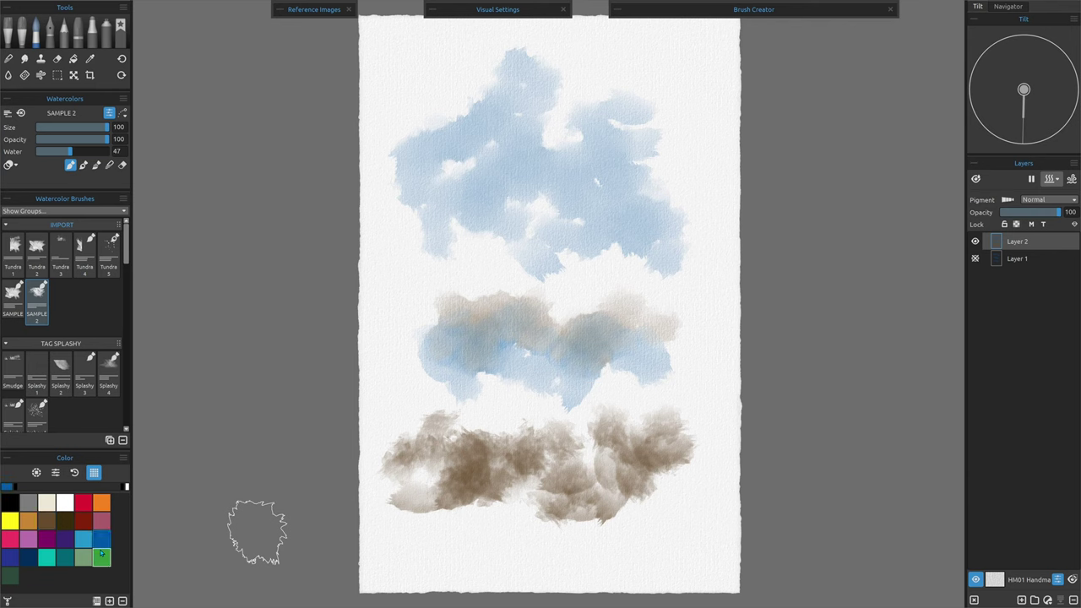
pyautogui.moveTo(483, 507)
pyautogui.mouseDown()
pyautogui.moveTo(454, 496)
pyautogui.moveTo(526, 506)
pyautogui.moveTo(689, 454)
pyautogui.mouseUp()
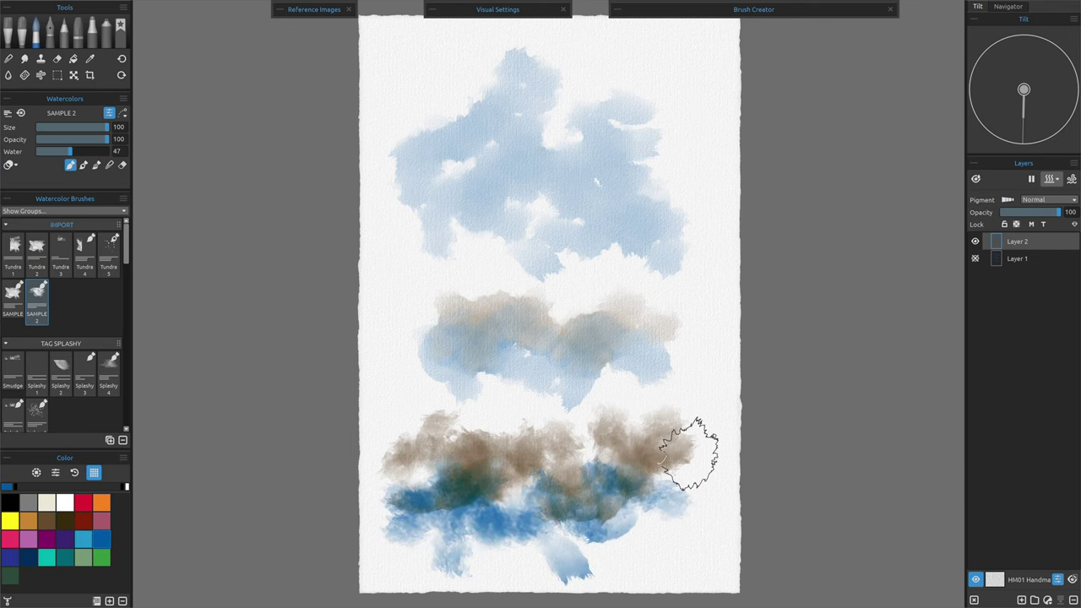
pyautogui.moveTo(420, 423)
pyautogui.mouseDown()
pyautogui.moveTo(449, 439)
pyautogui.moveTo(483, 425)
pyautogui.moveTo(543, 436)
pyautogui.mouseUp()
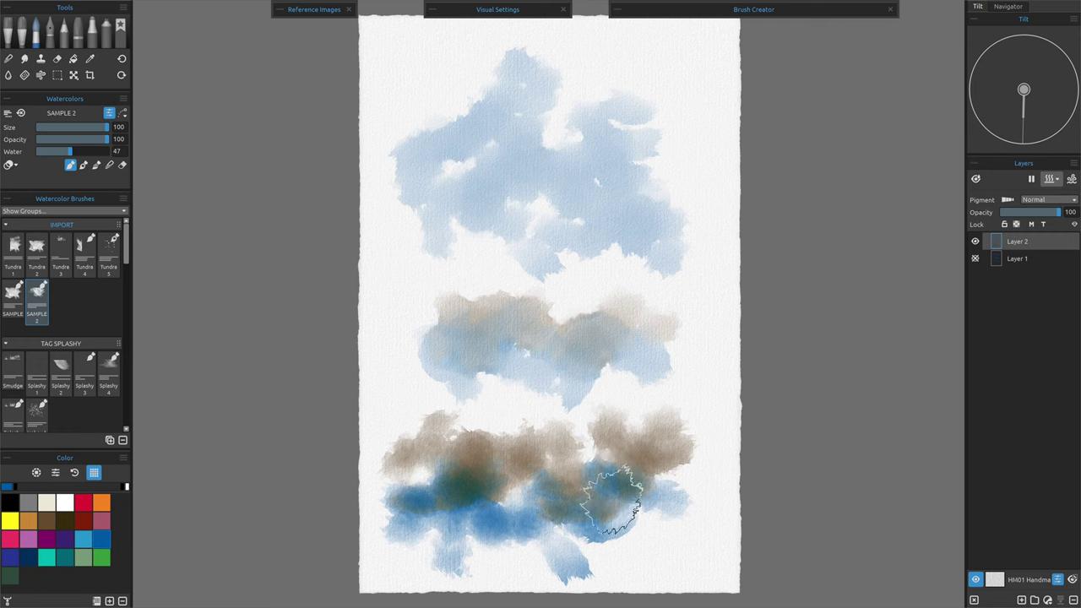
pyautogui.moveTo(613, 502)
pyautogui.mouseDown()
pyautogui.moveTo(646, 527)
pyautogui.moveTo(633, 547)
pyautogui.moveTo(559, 557)
pyautogui.moveTo(579, 554)
pyautogui.moveTo(566, 555)
pyautogui.moveTo(588, 596)
pyautogui.moveTo(596, 562)
pyautogui.moveTo(658, 507)
pyautogui.moveTo(674, 473)
pyautogui.mouseUp()
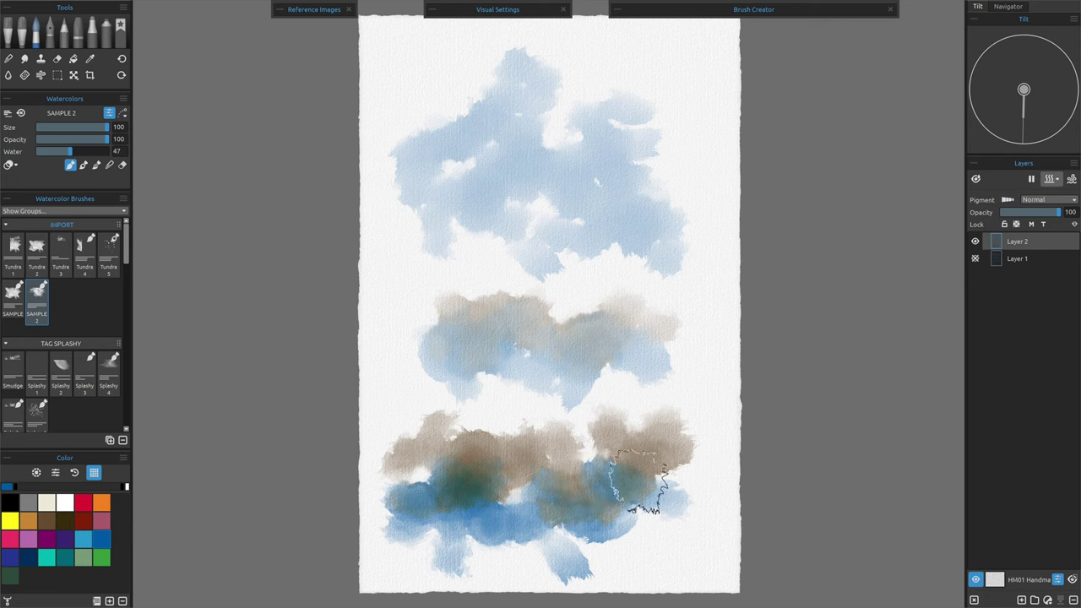
# Dry the painted washes on Layer 2
pyautogui.press('w')
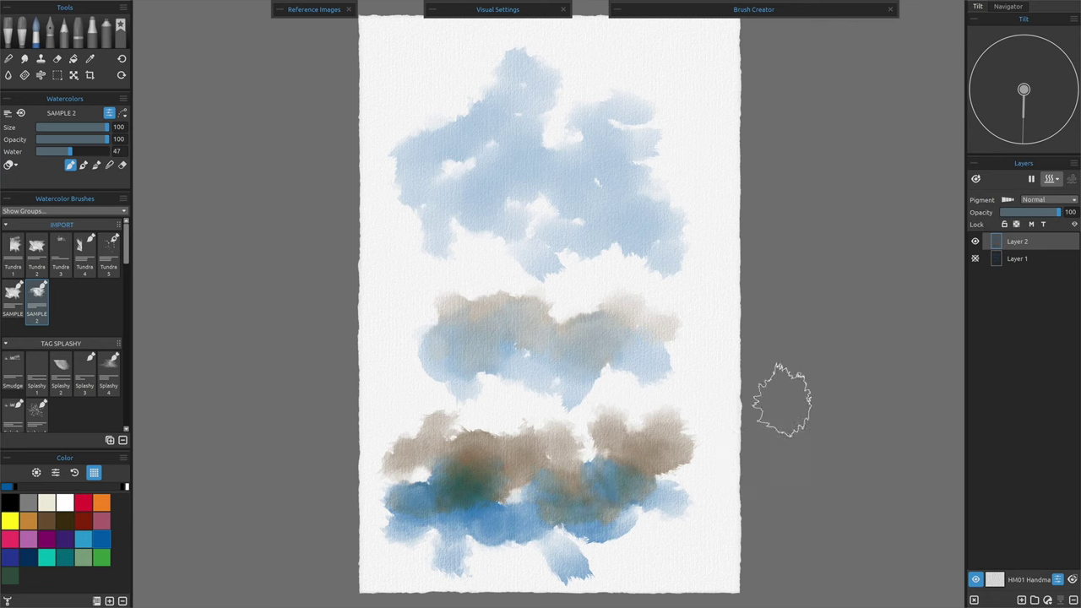
pyautogui.click(1050, 179)
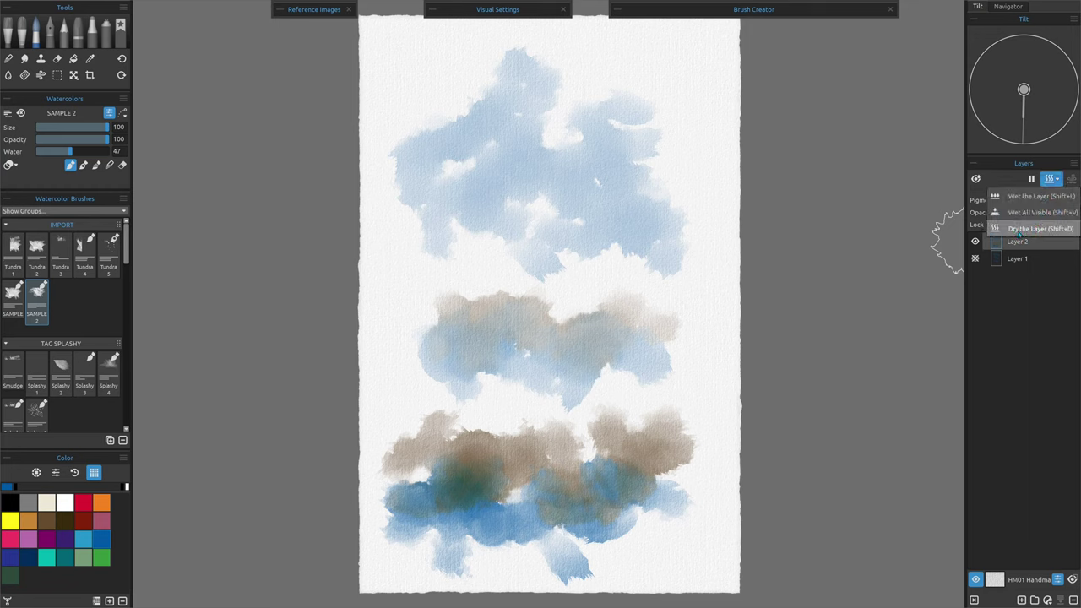
pyautogui.click(1022, 229)
pyautogui.click(975, 179)
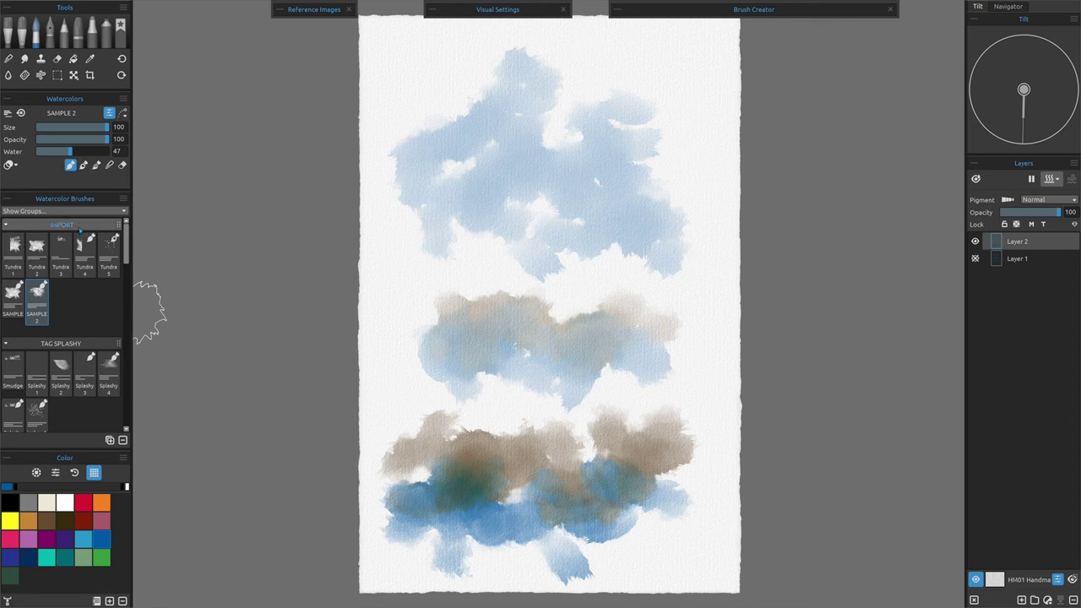
# Glaze purple over the upper dried blue wash on Layer 2 at opacity 100 and inspect the overlap
pyautogui.moveTo(465, 140); pyautogui.dragTo(635, 234)
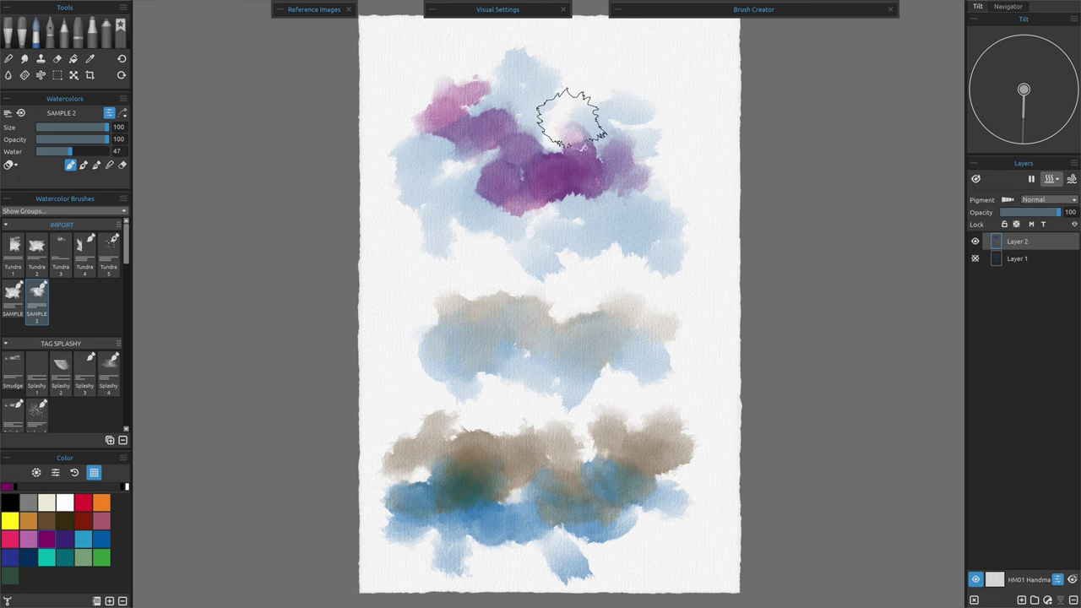
pyautogui.scroll(5, 571, 118)
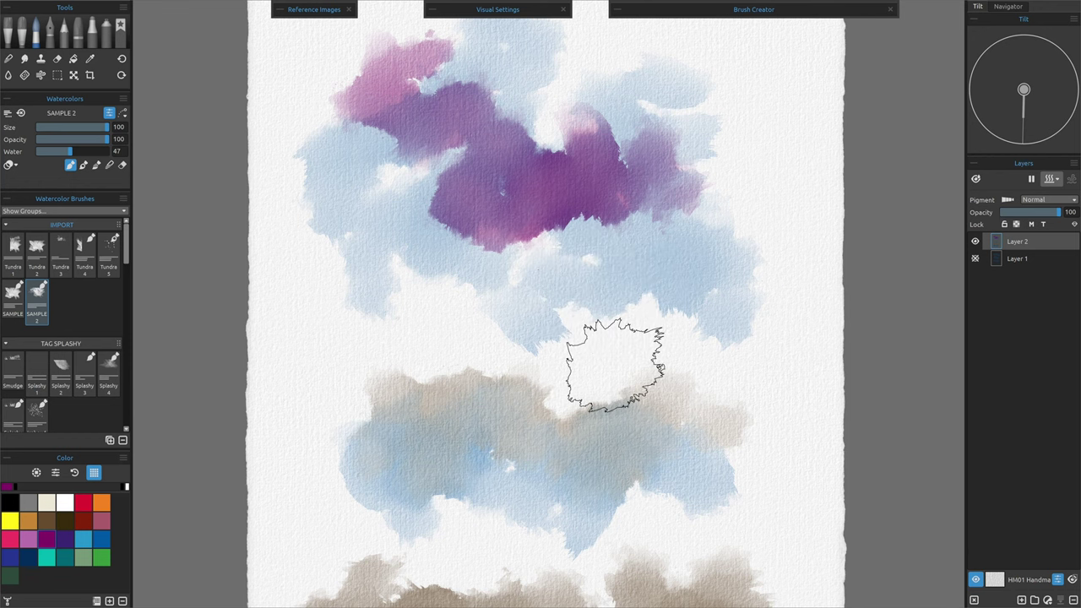
pyautogui.scroll(-3, 614, 364)
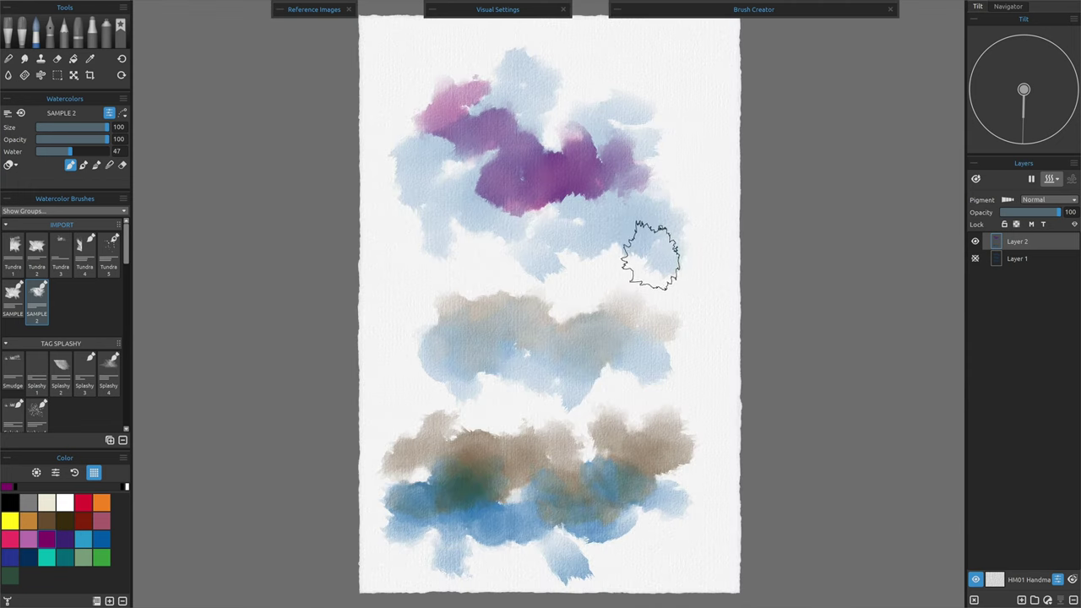